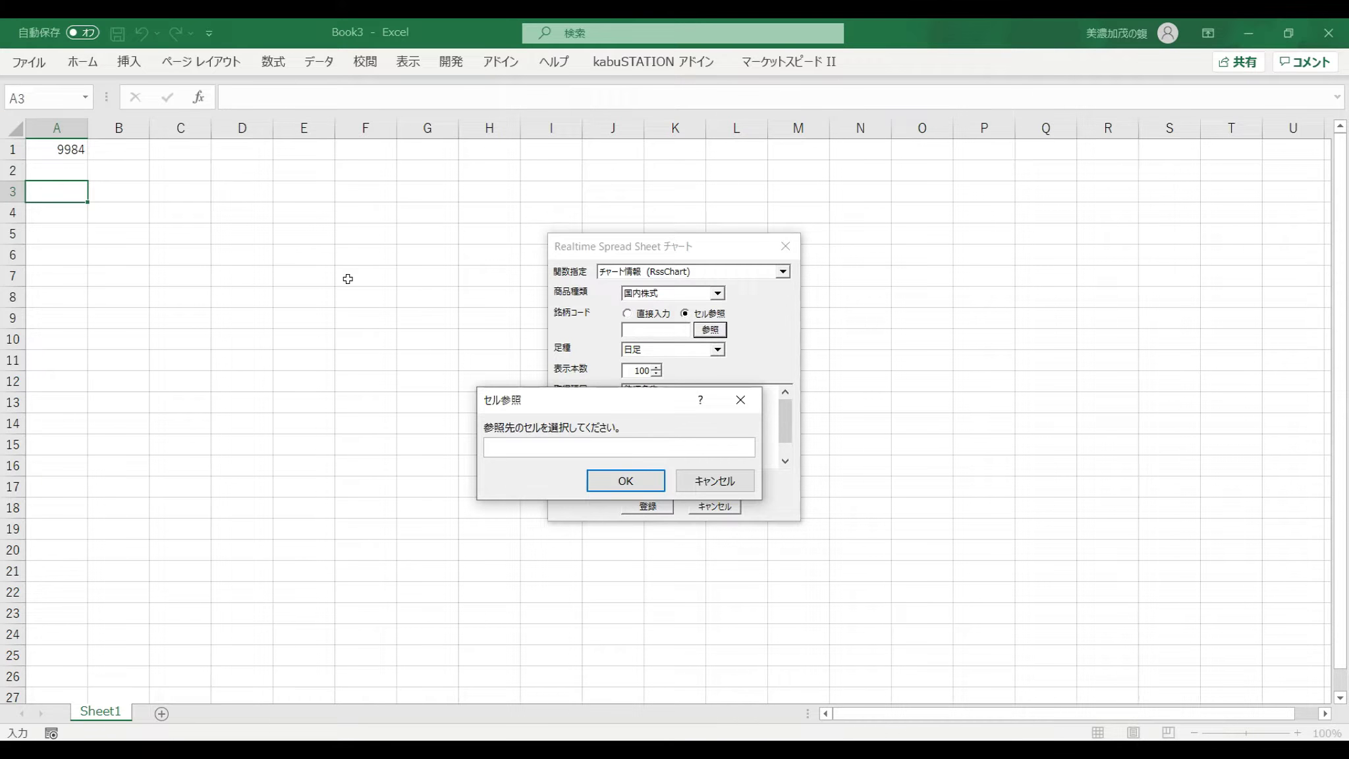
Step: Reference cell A1 as the chart function's stock code (銘柄コード) and set the bar type (足種) to ティック
{"action": "left_click", "coordinate": [70, 149]}
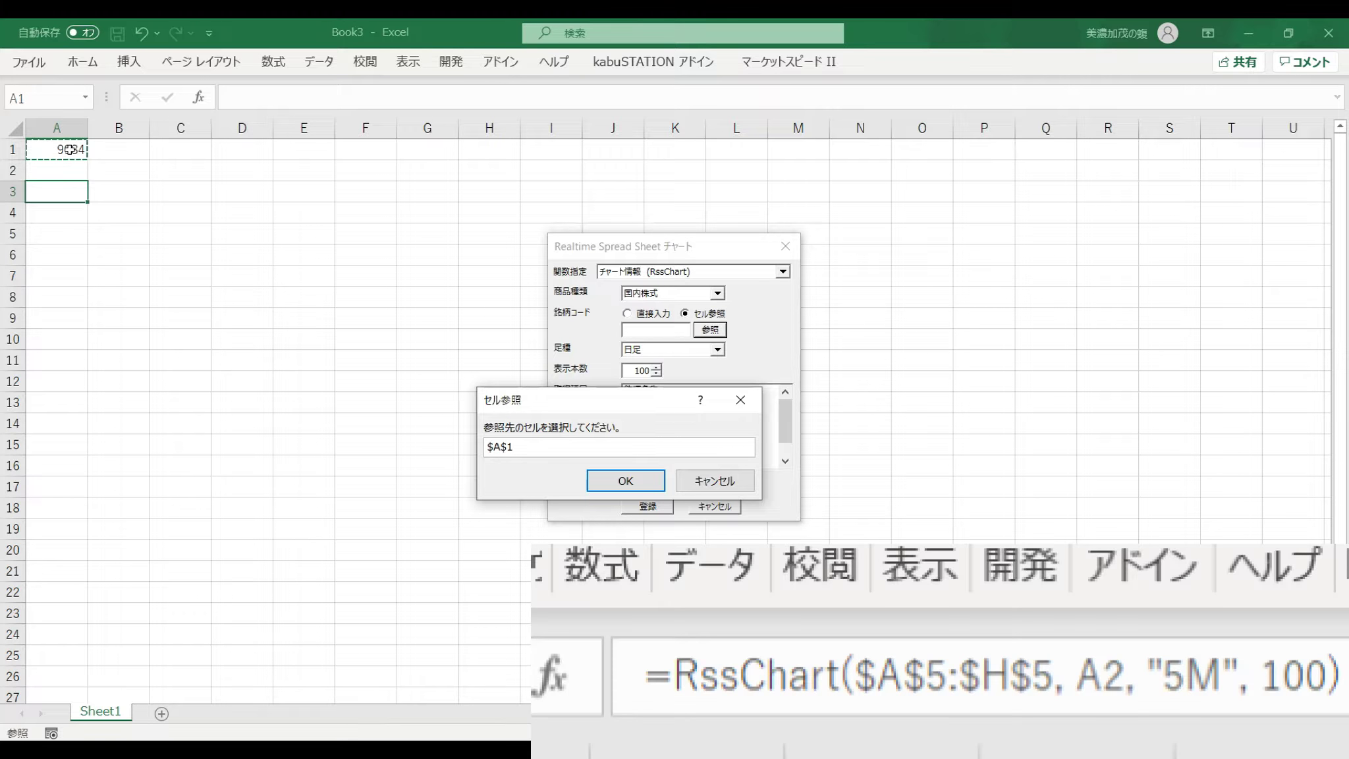
{"action": "left_click", "coordinate": [622, 480]}
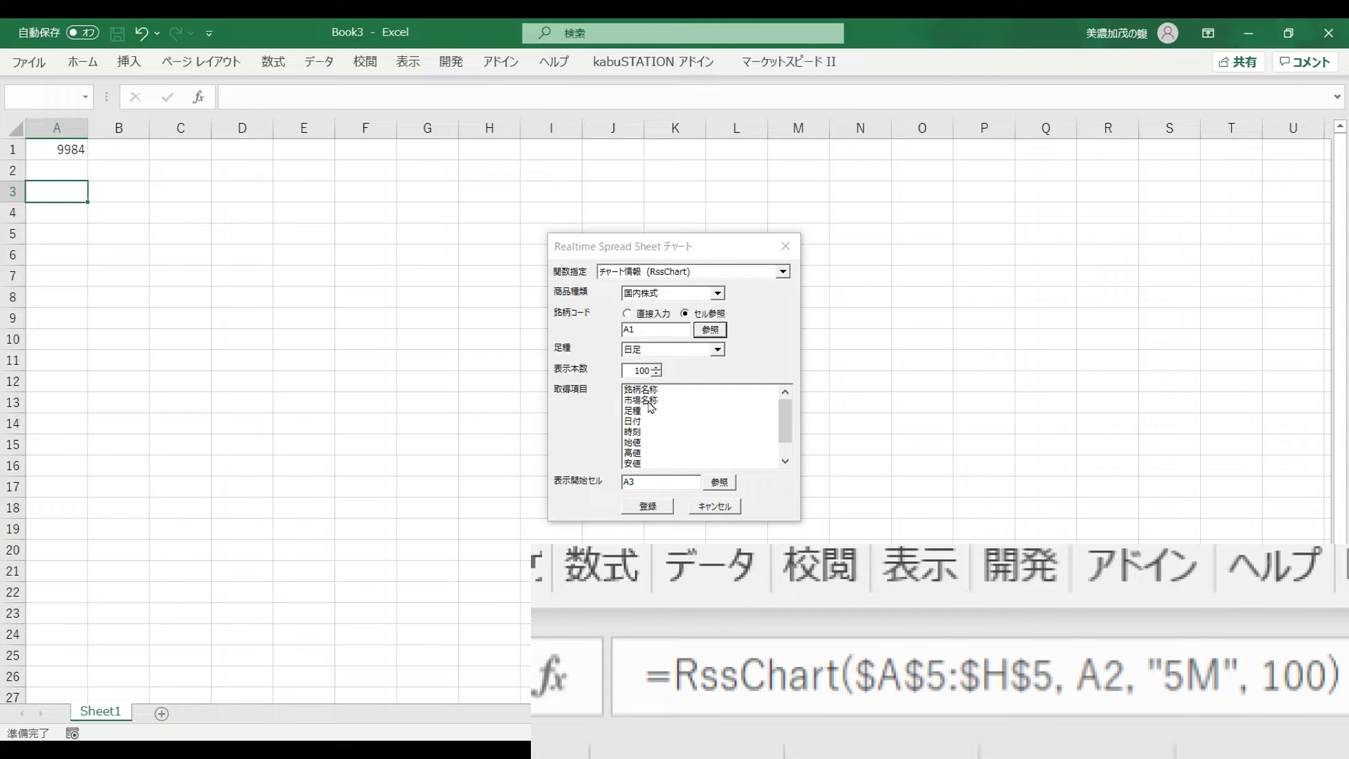
{"action": "left_click", "coordinate": [716, 349]}
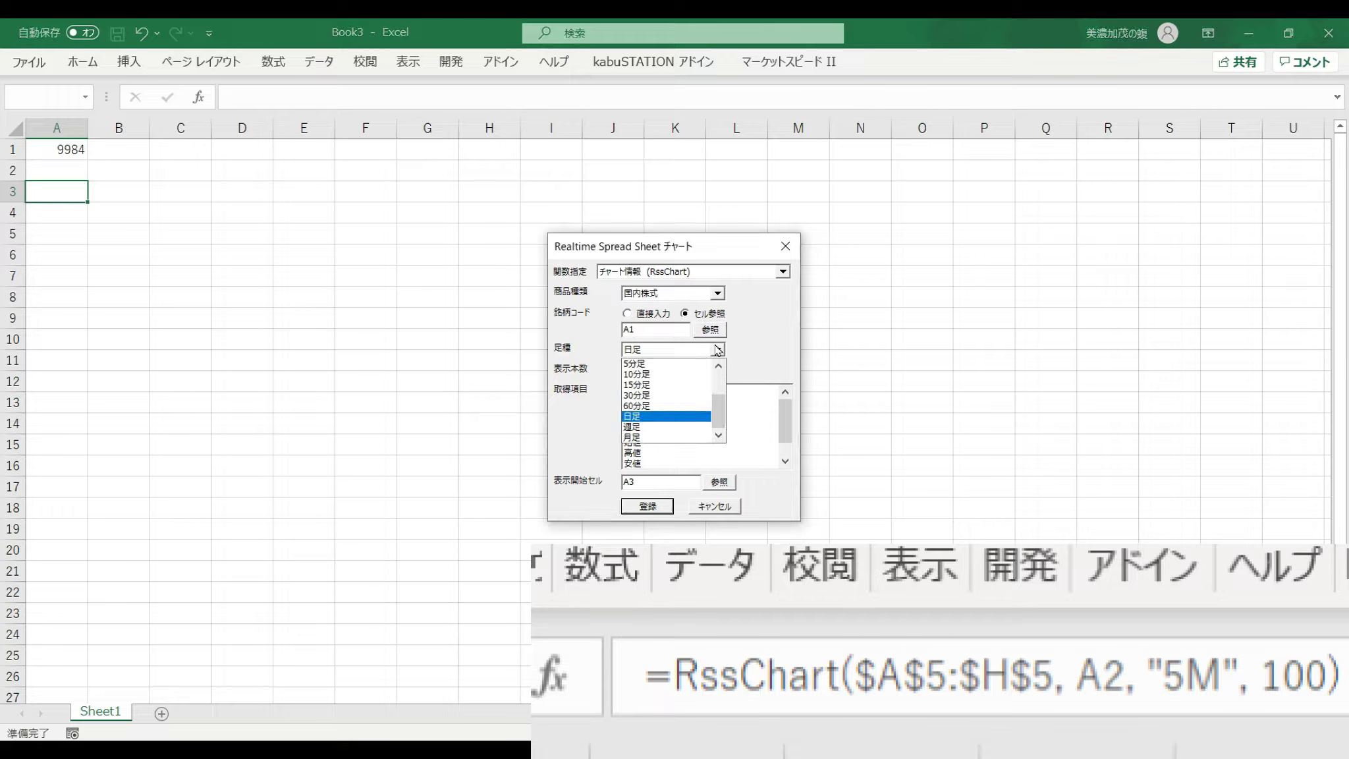
{"action": "left_click_drag", "start_coordinate": [718, 406], "coordinate": [719, 365]}
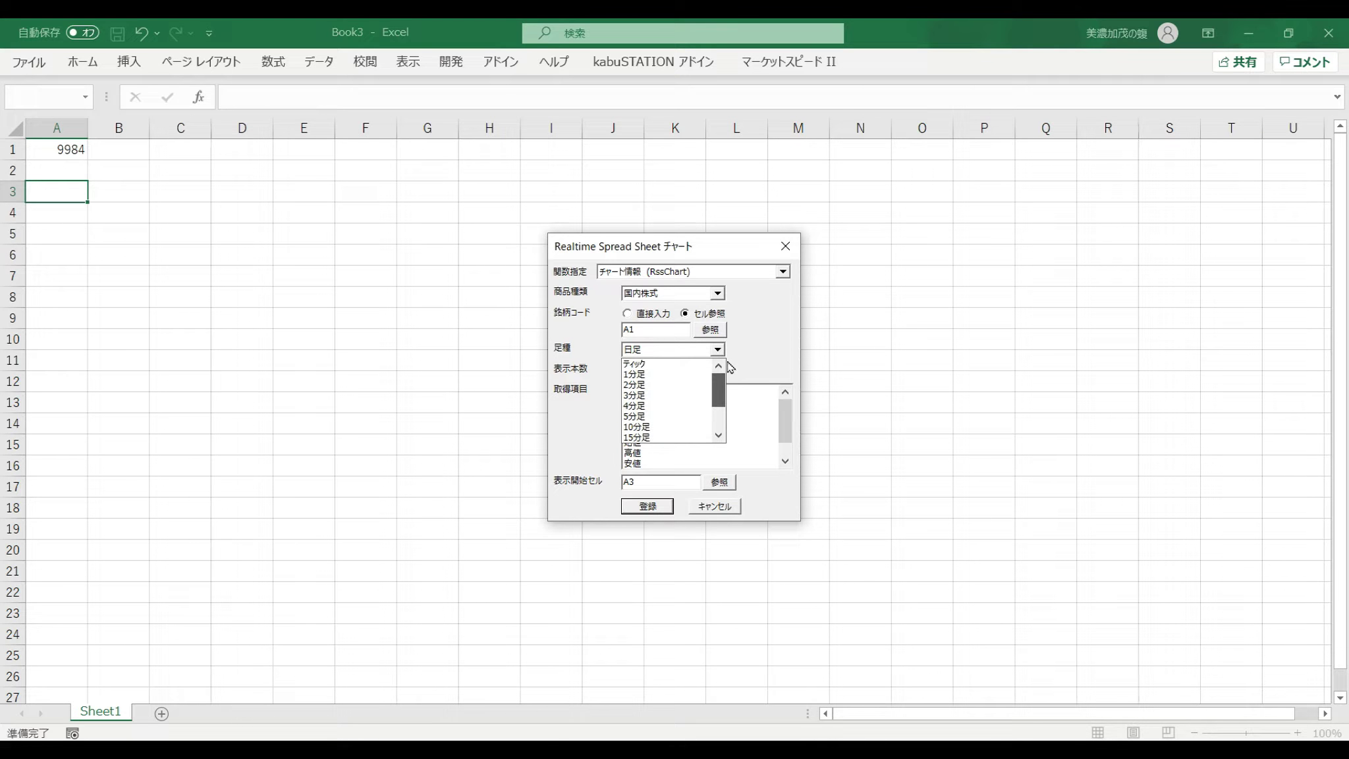
{"action": "left_click", "coordinate": [662, 364]}
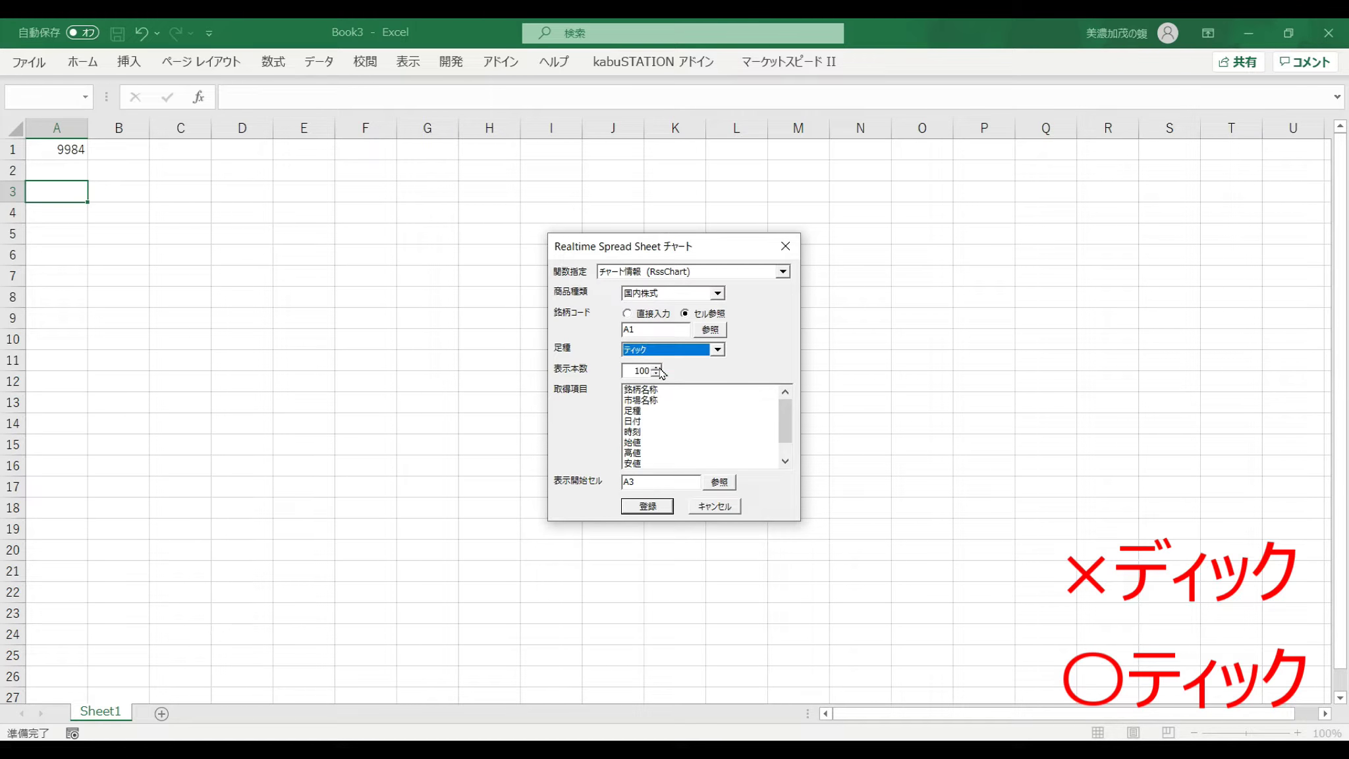
Step: Choose all output items through 出来高 except 銘柄名称 and 日付, and register the tick chart function at A3
{"action": "left_click", "coordinate": [645, 390]}
{"action": "scroll", "coordinate": [645, 435], "scroll_direction": "down", "scroll_amount": 2}
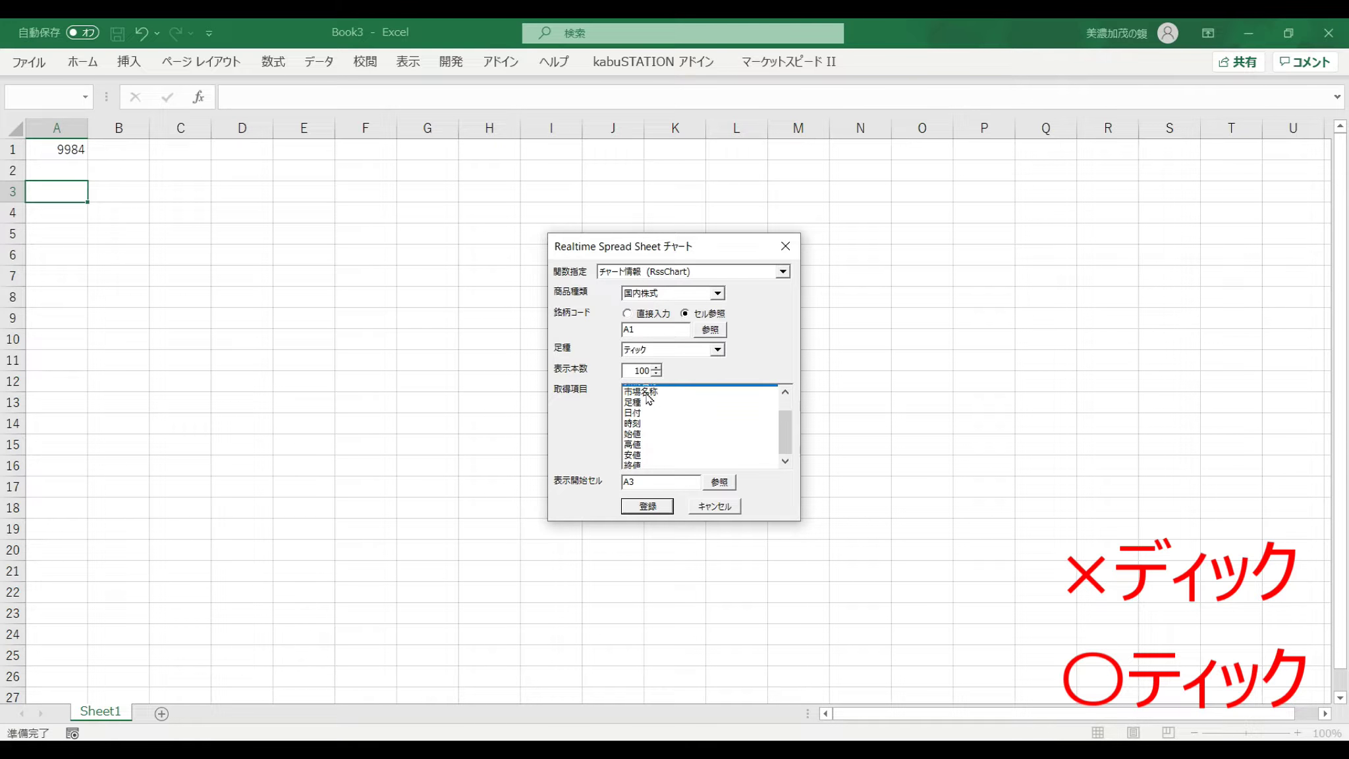
{"action": "left_click", "coordinate": [641, 464], "text": "shift"}
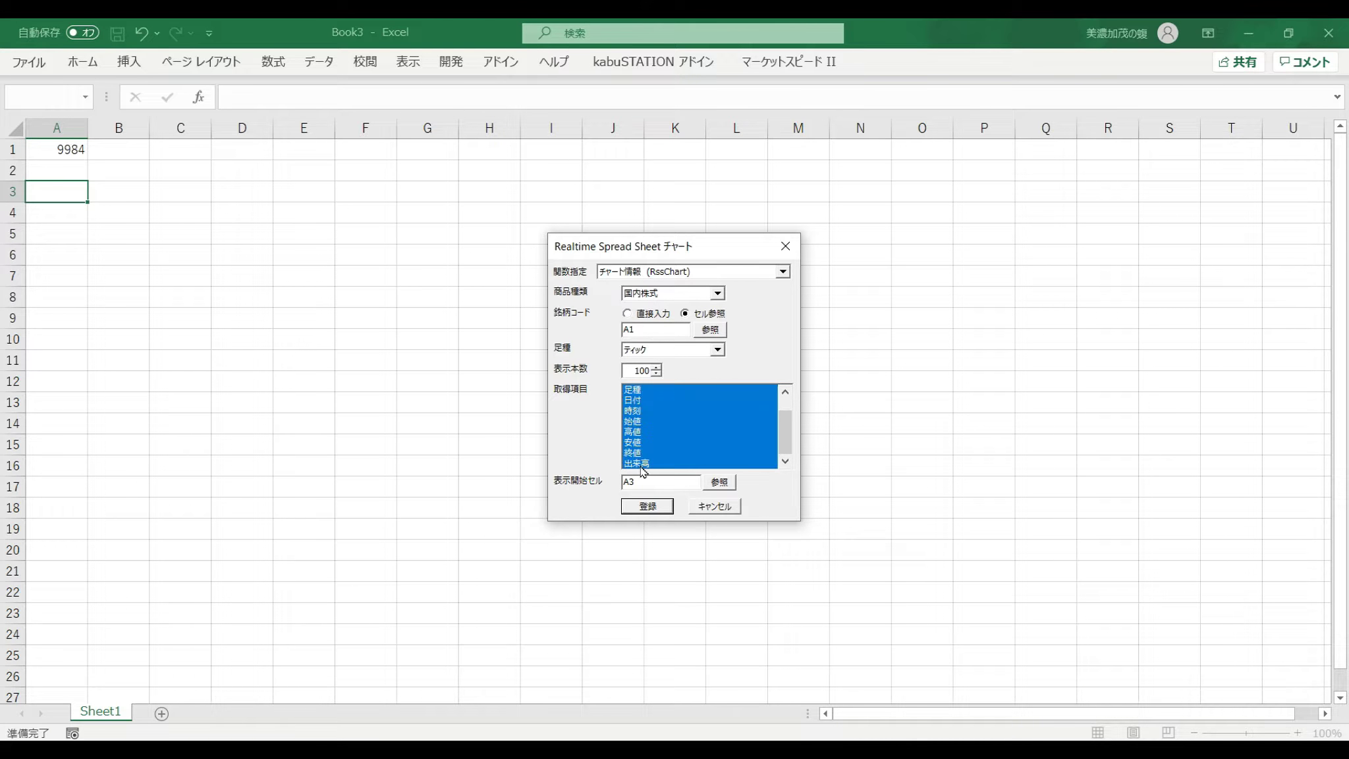
{"action": "scroll", "coordinate": [652, 435], "scroll_direction": "up", "scroll_amount": 1}
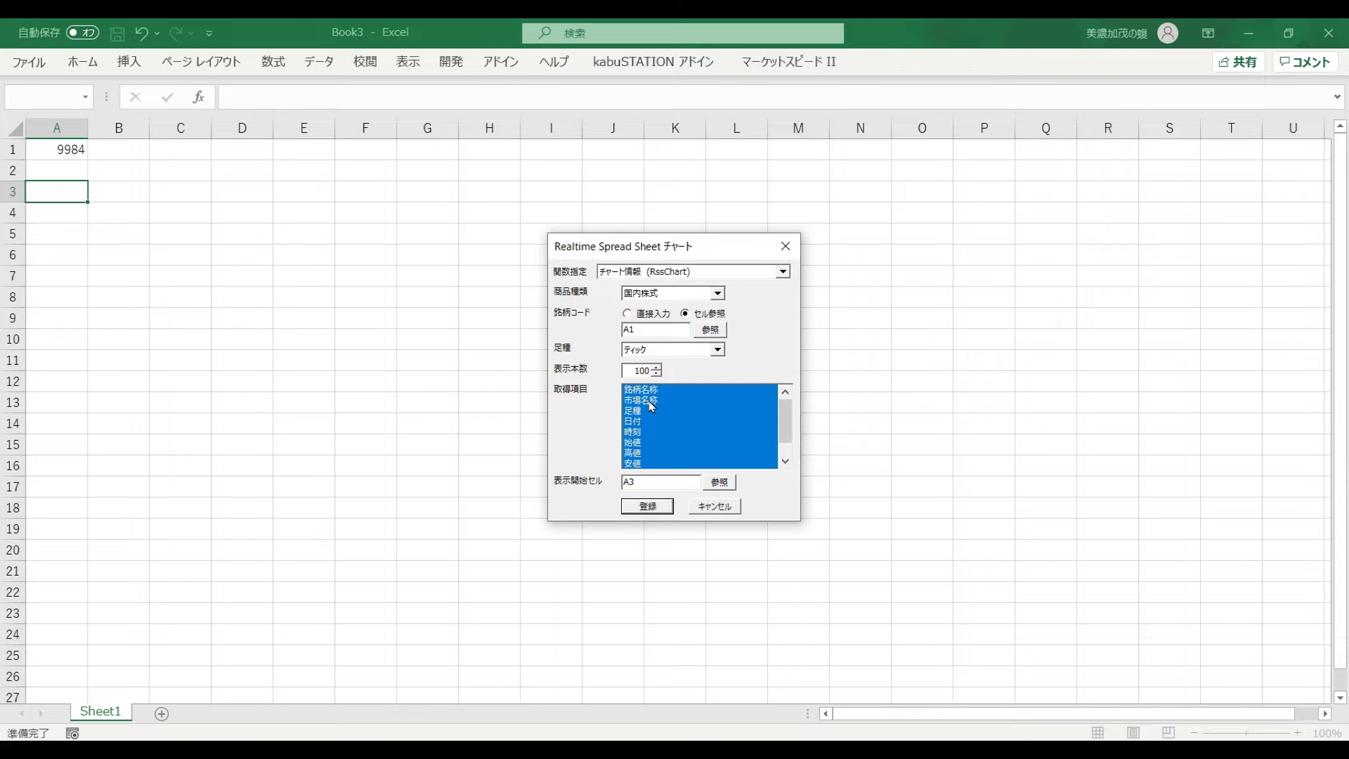
{"action": "left_click", "coordinate": [651, 391], "text": "ctrl"}
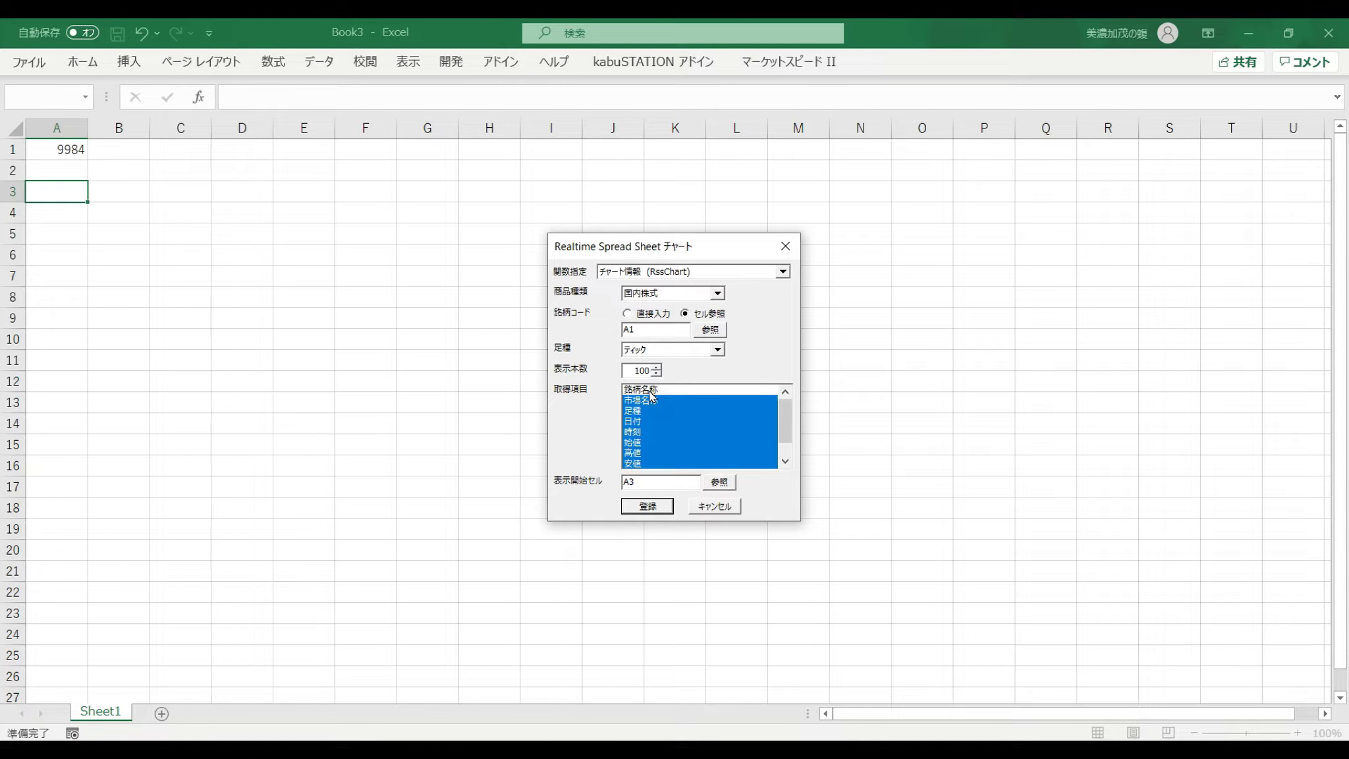
{"action": "left_click", "coordinate": [641, 422], "text": "ctrl"}
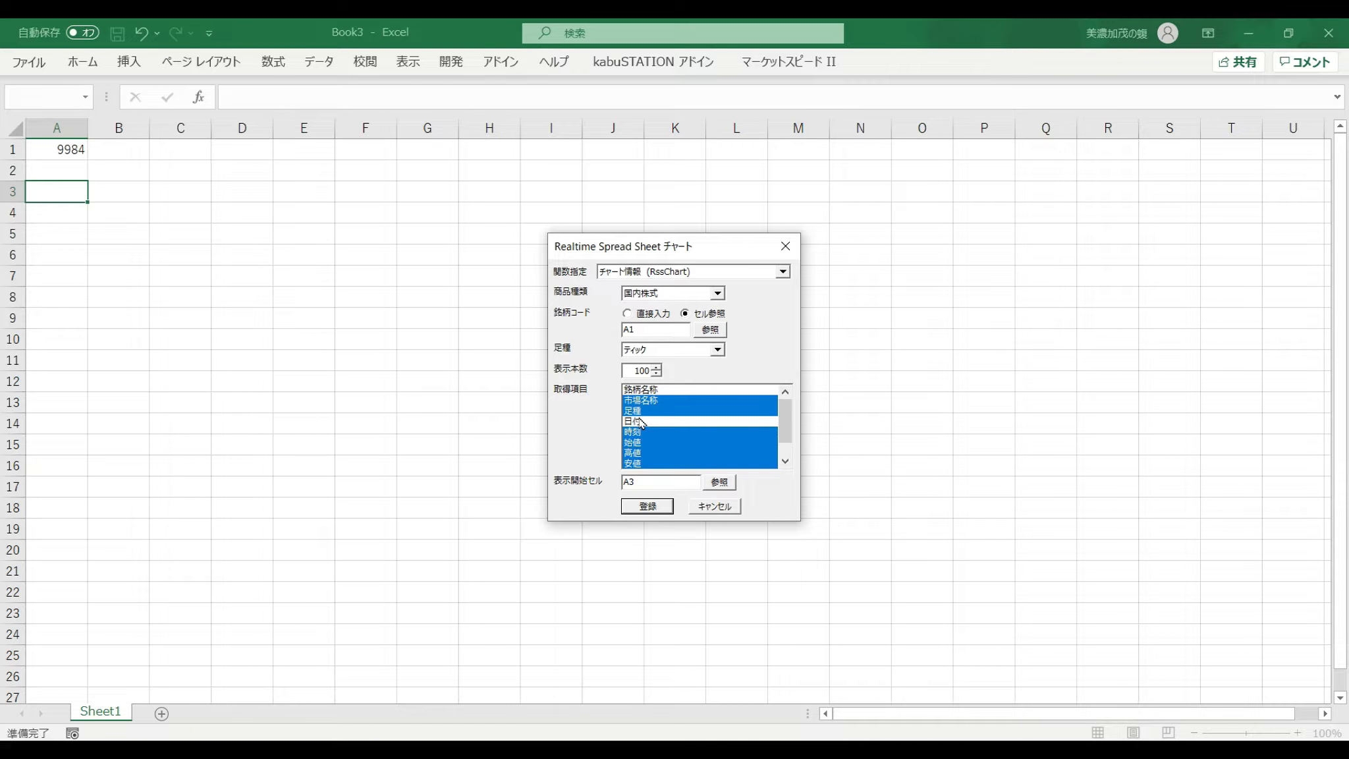
{"action": "left_click", "coordinate": [646, 506]}
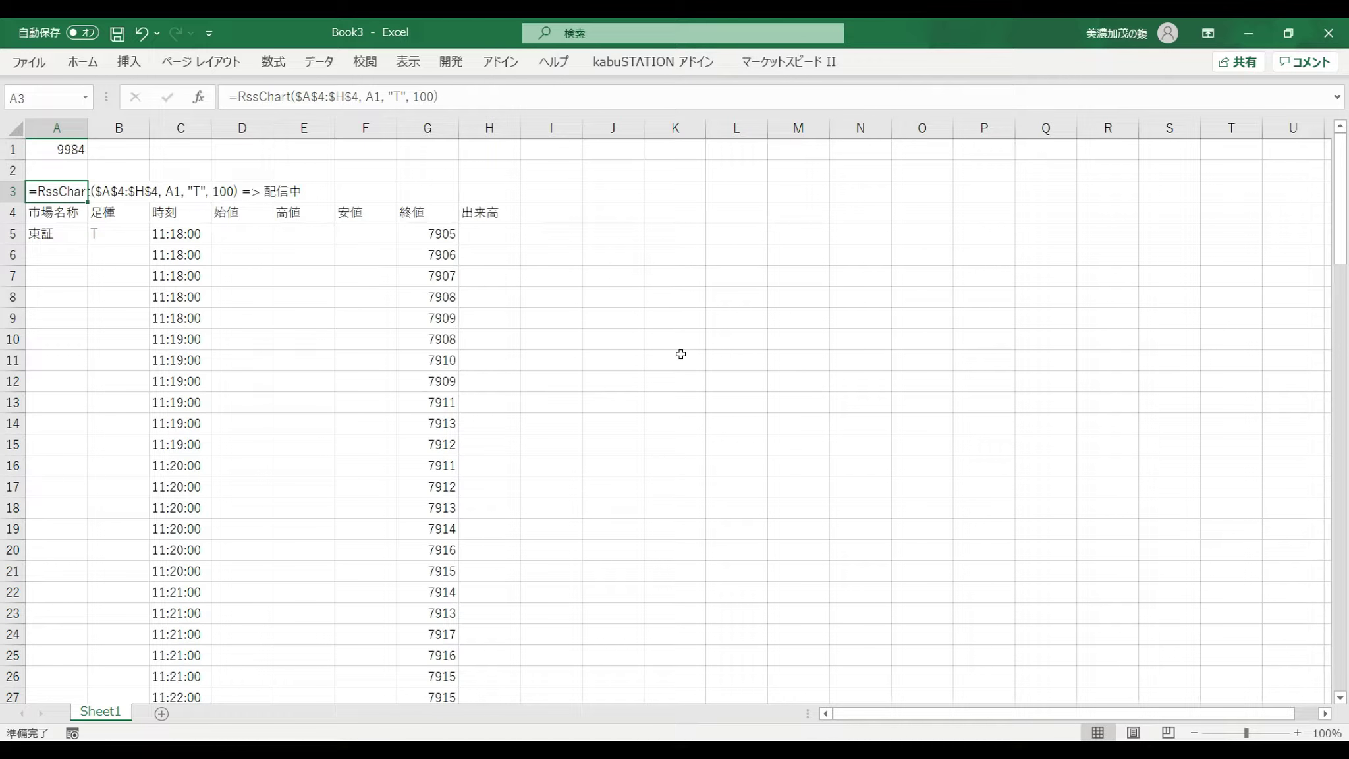
Step: Examine the streaming tick rows down to the end marker and return to the start of the sheet
{"action": "scroll", "coordinate": [681, 354], "scroll_direction": "down", "scroll_amount": 20}
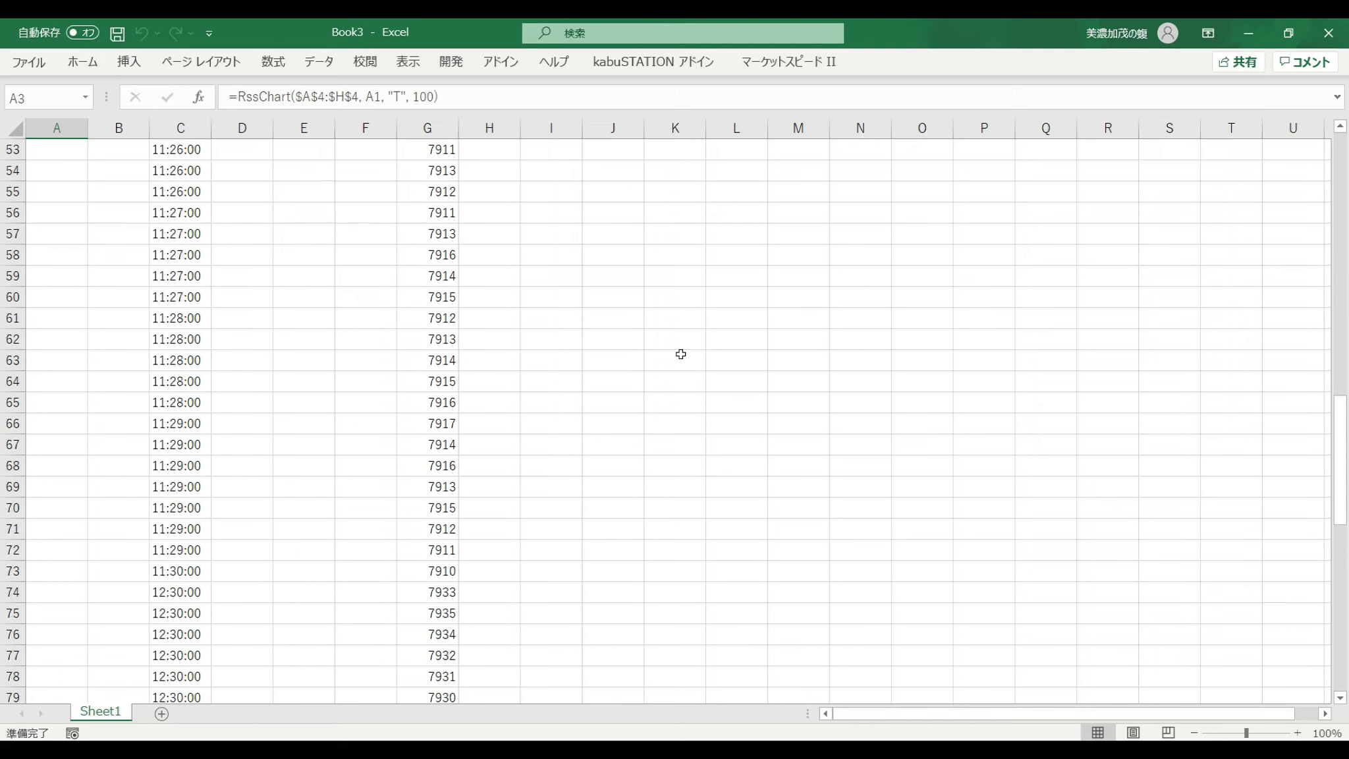
{"action": "scroll", "coordinate": [680, 354], "scroll_direction": "down", "scroll_amount": 9}
{"action": "scroll", "coordinate": [680, 354], "scroll_direction": "up", "scroll_amount": 1}
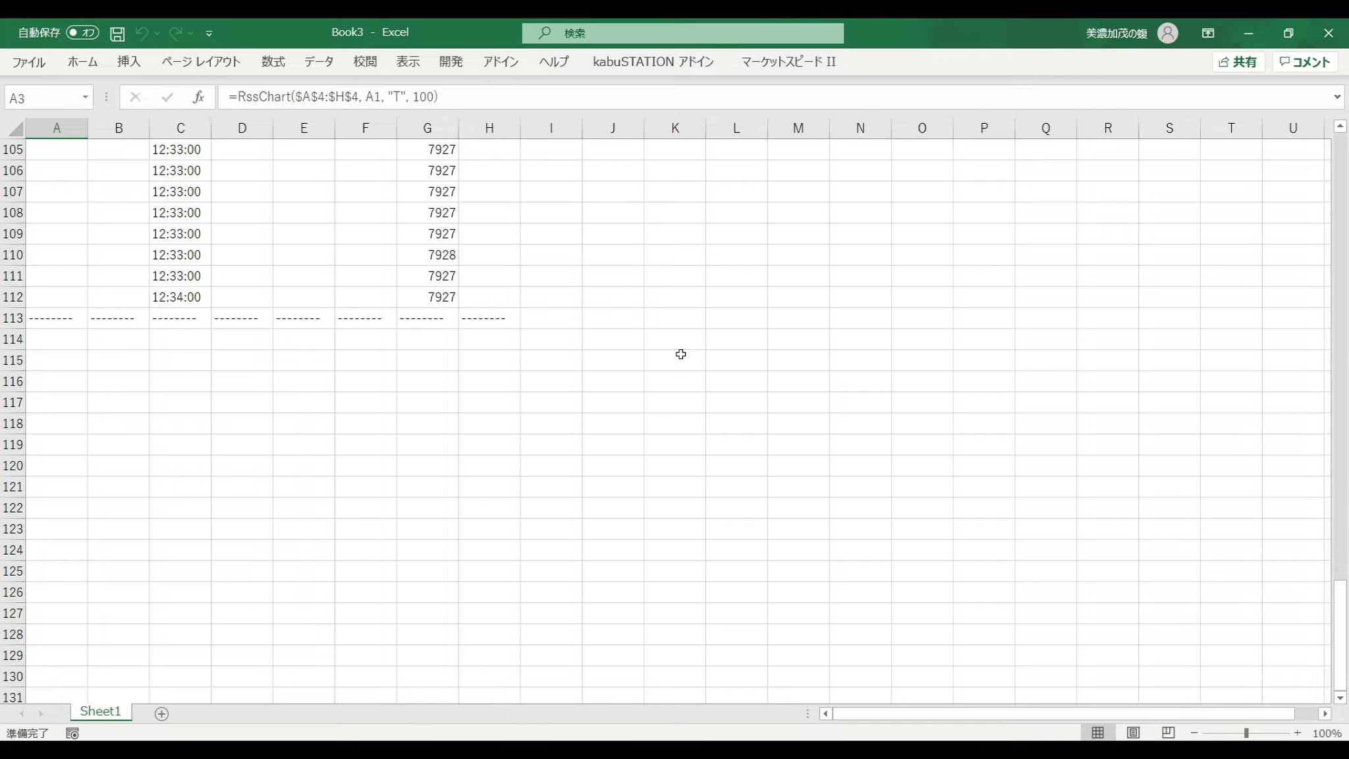
{"action": "scroll", "coordinate": [681, 353], "scroll_direction": "down", "scroll_amount": 7}
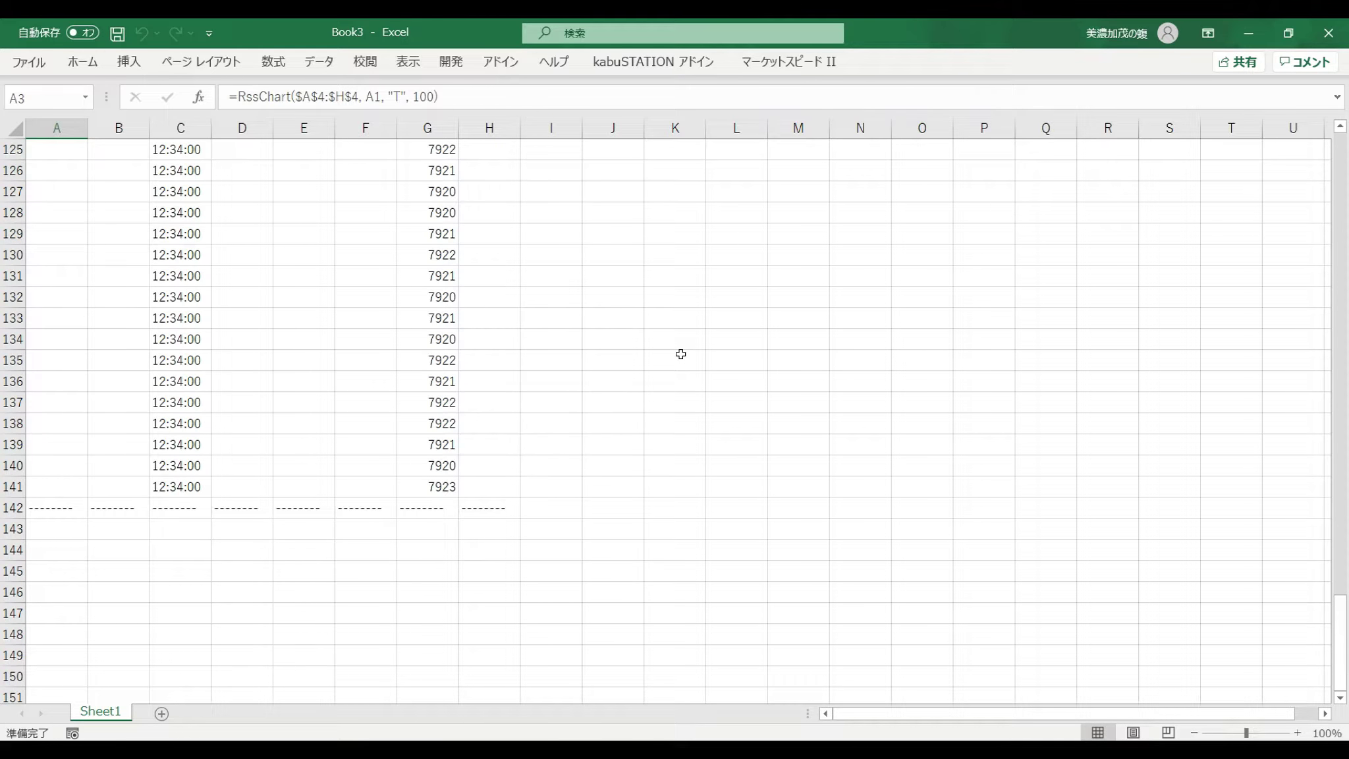
{"action": "scroll", "coordinate": [681, 354], "scroll_direction": "up", "scroll_amount": 19}
{"action": "scroll", "coordinate": [680, 354], "scroll_direction": "up", "scroll_amount": 20}
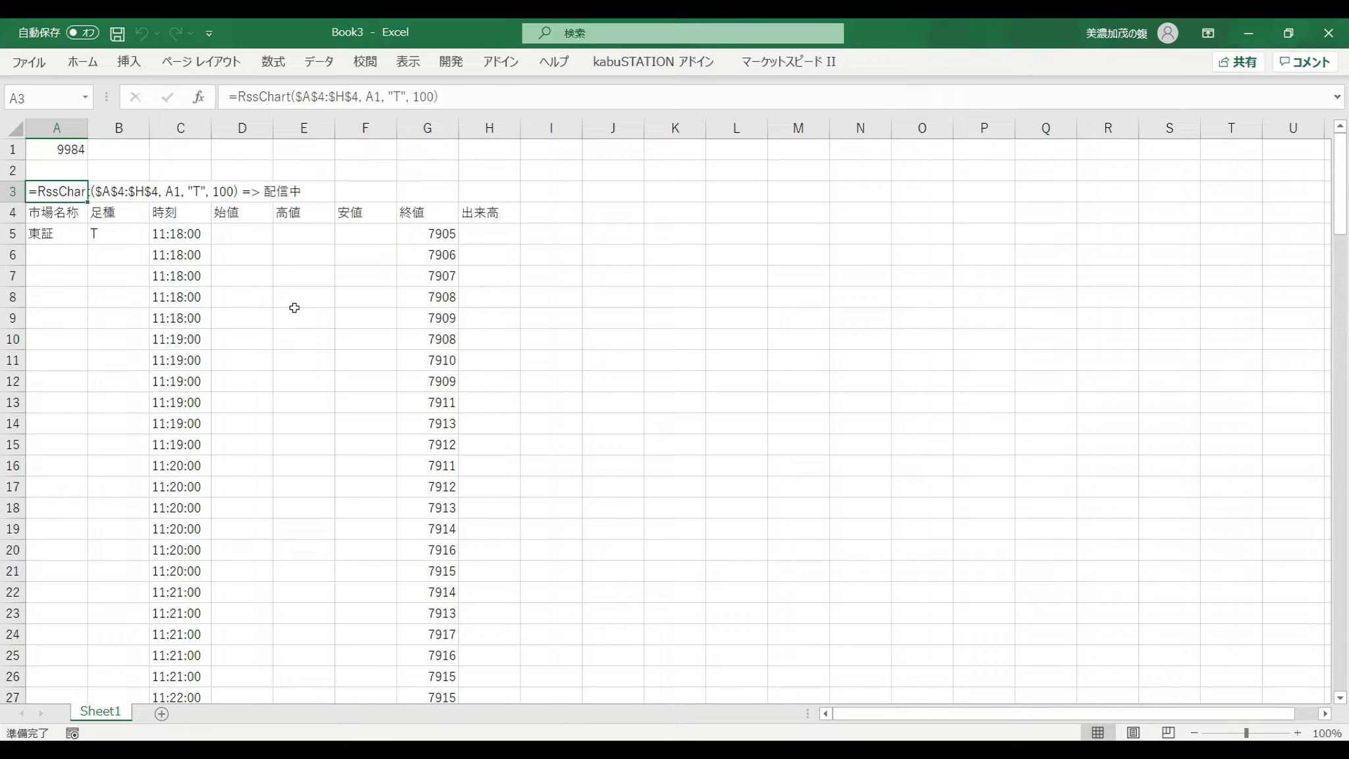
Step: Delete the RssChart formula in A3 and clear the tick data from A4 through column H, row 144
{"action": "key", "text": "Delete"}
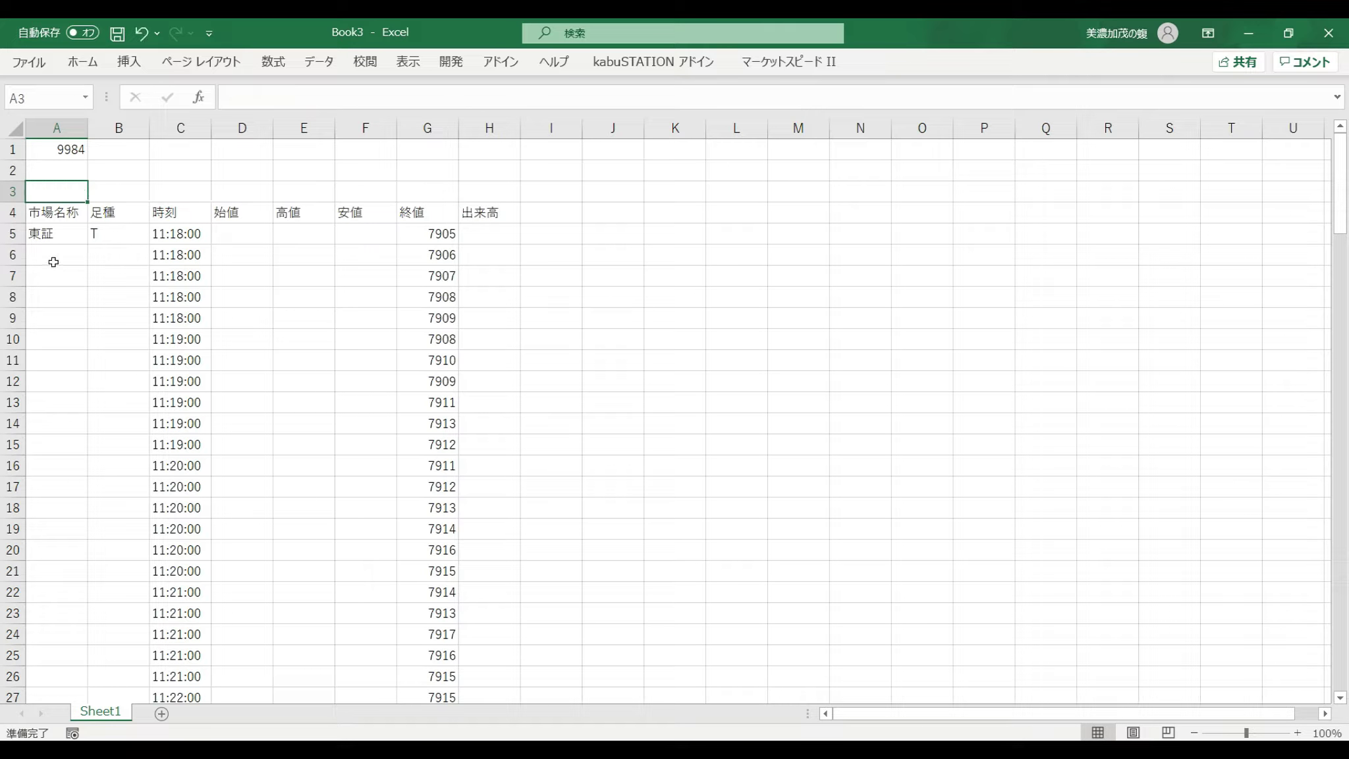
{"action": "left_click_drag", "start_coordinate": [58, 215], "coordinate": [280, 234]}
{"action": "left_click_drag", "start_coordinate": [69, 215], "coordinate": [466, 705]}
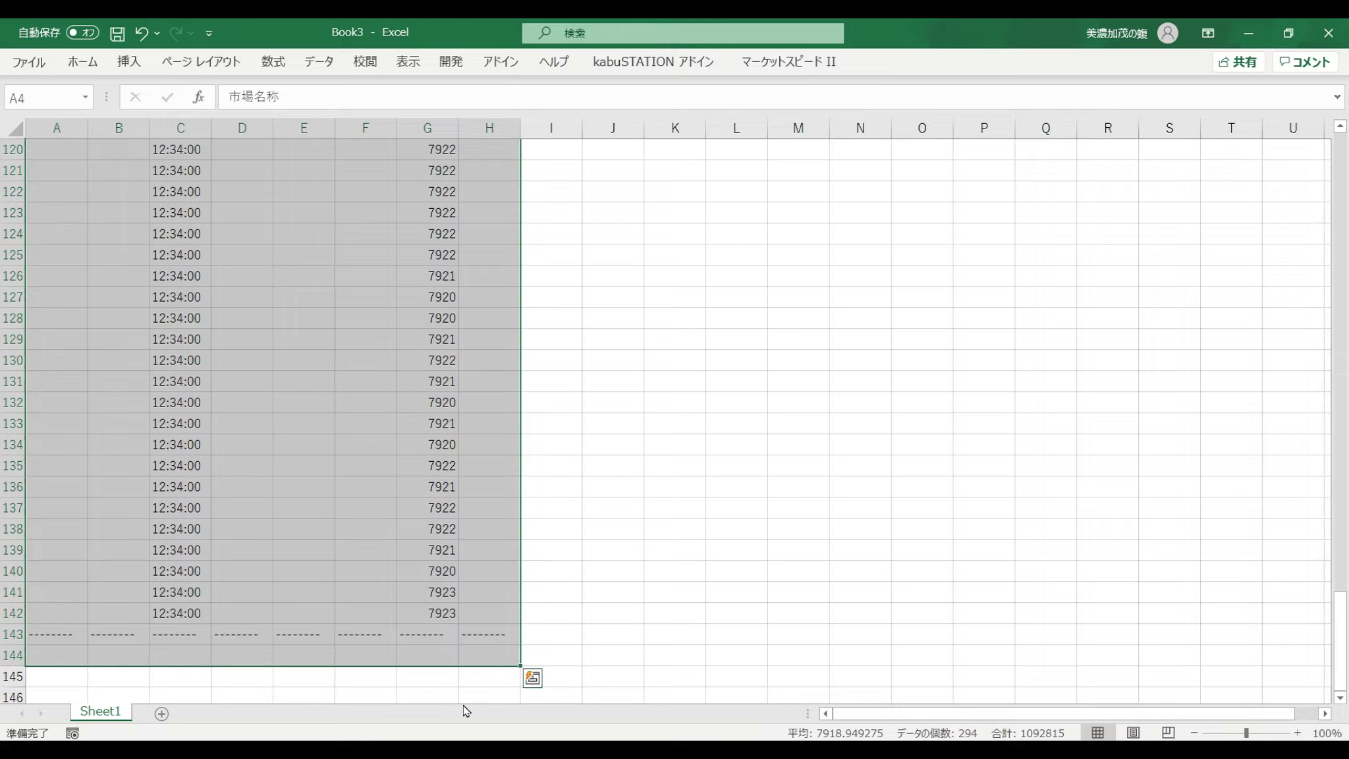
{"action": "key", "text": "Delete"}
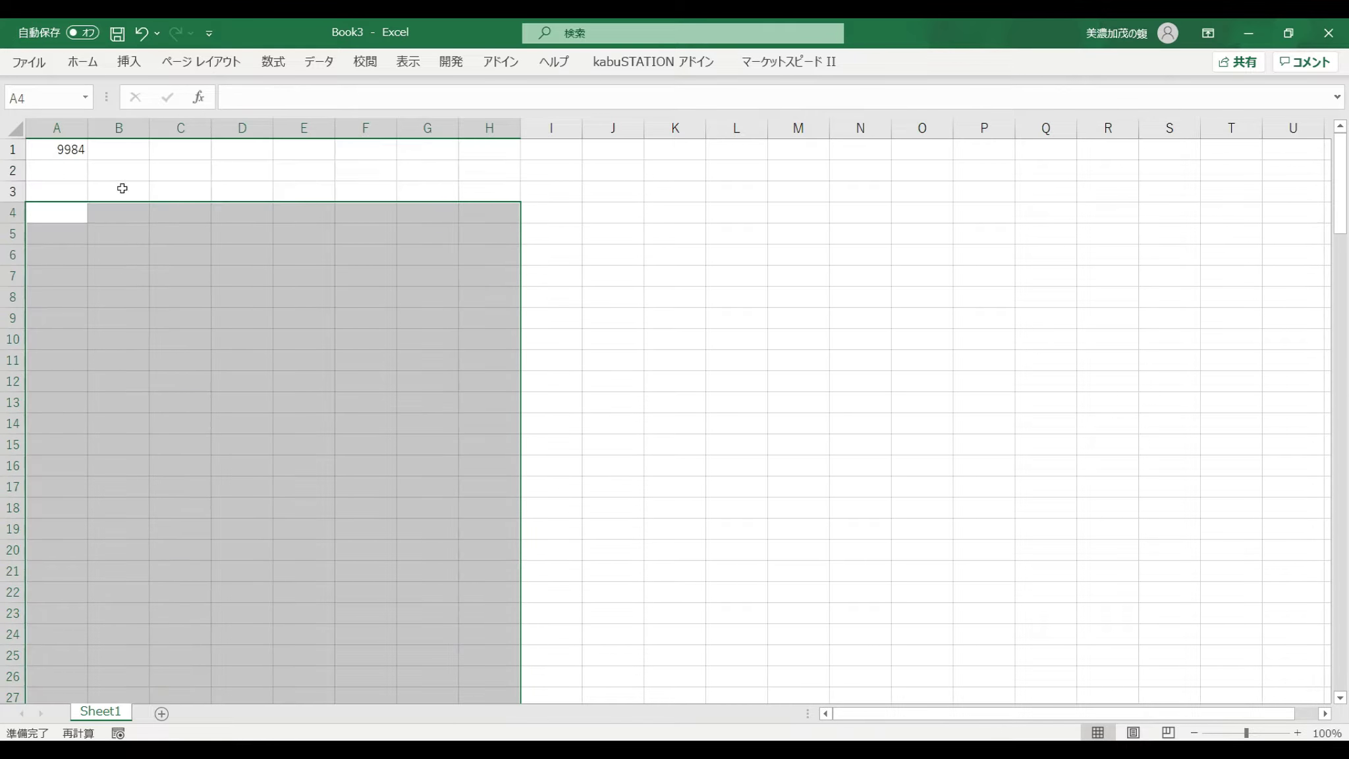
Step: Start a new RssChart function at cell A3 with its stock code referenced from cell A1
{"action": "left_click", "coordinate": [59, 190]}
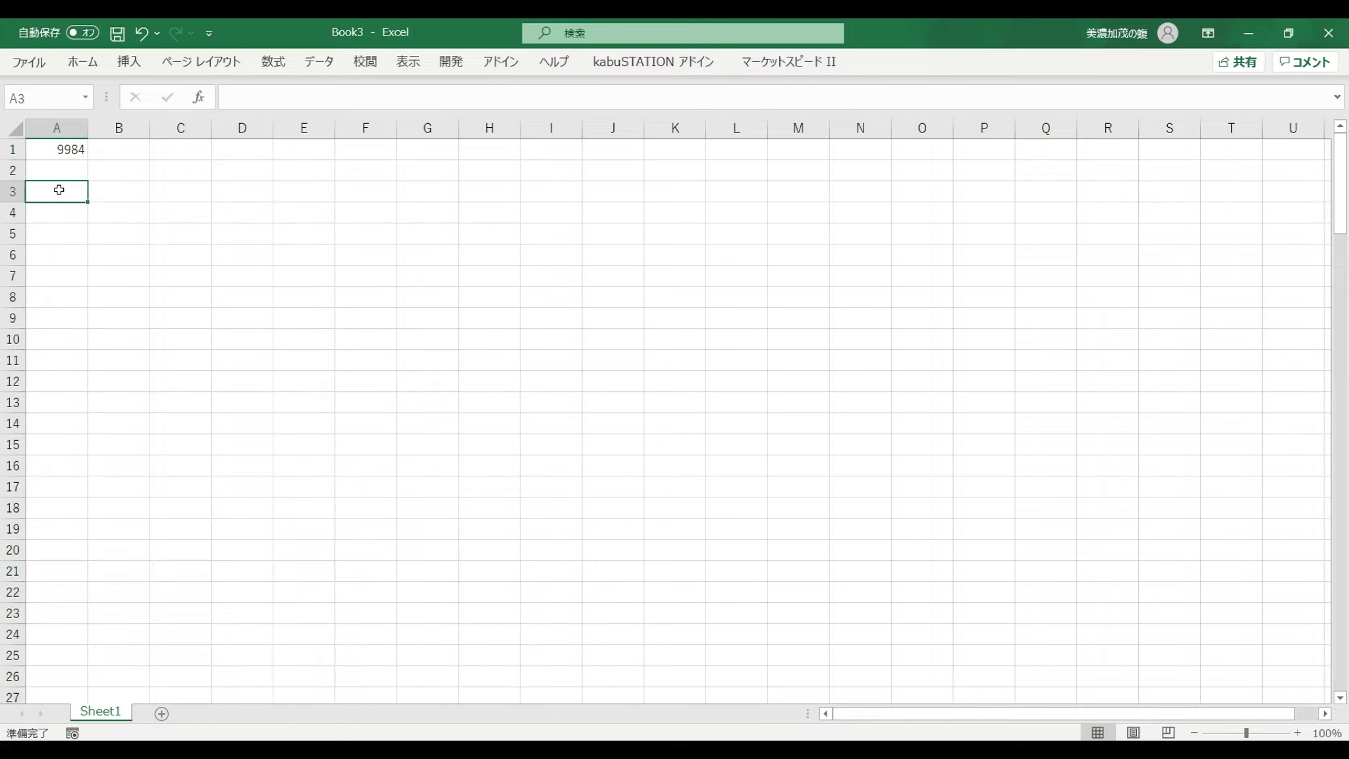
{"action": "left_click", "coordinate": [756, 64]}
{"action": "left_click", "coordinate": [200, 109]}
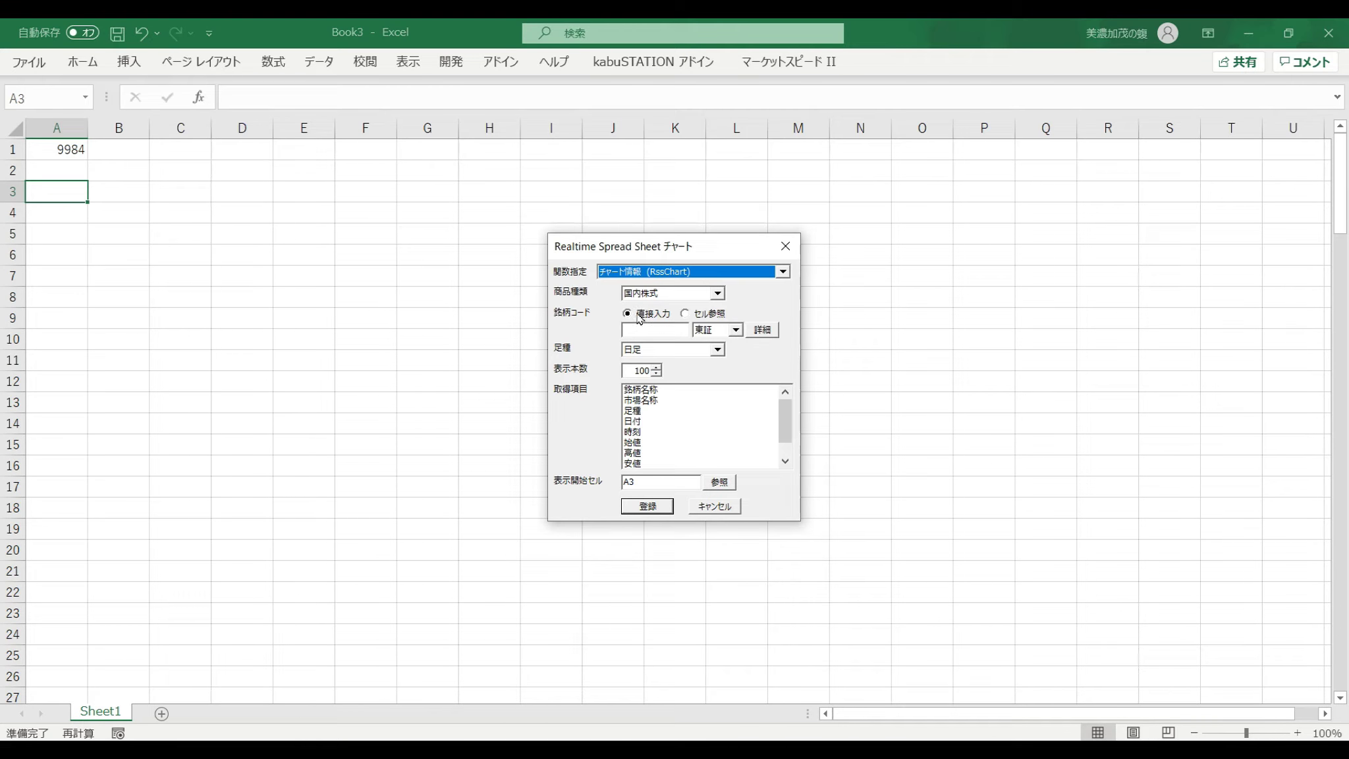
{"action": "left_click", "coordinate": [686, 315]}
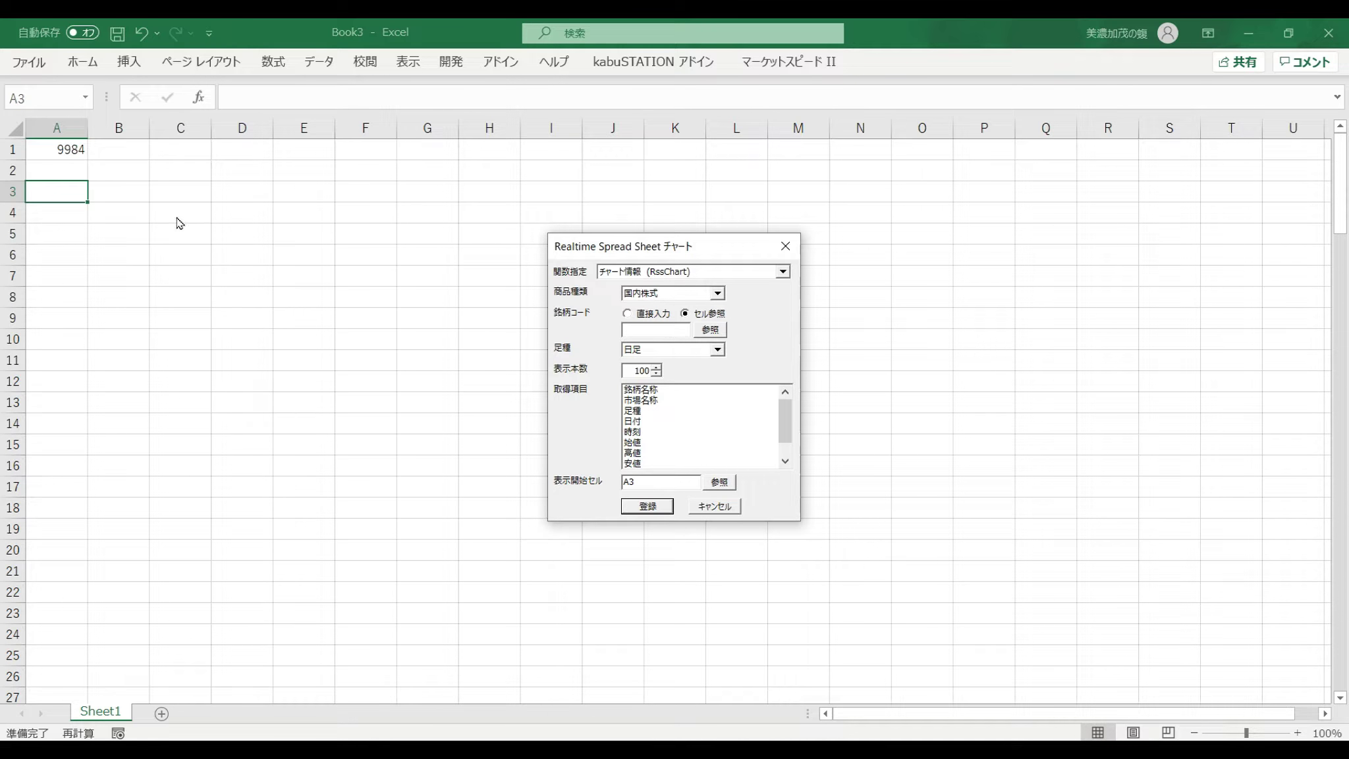
{"action": "left_click", "coordinate": [708, 334]}
{"action": "left_click", "coordinate": [52, 151]}
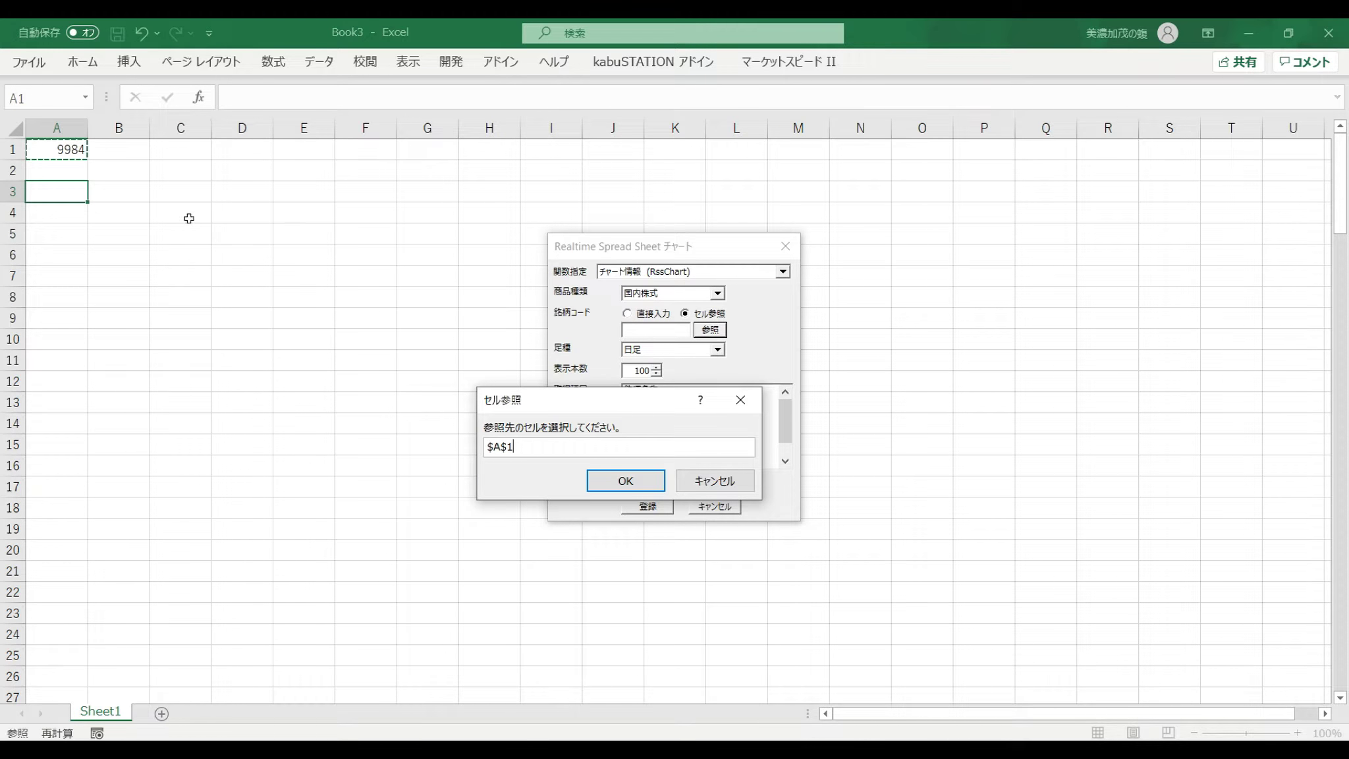
{"action": "left_click", "coordinate": [614, 479]}
Step: Choose all chart output items through 出来高 except 銘柄名称 and 日付
{"action": "left_click", "coordinate": [654, 391]}
{"action": "scroll", "coordinate": [652, 393], "scroll_direction": "down", "scroll_amount": 1}
{"action": "left_click", "coordinate": [657, 465], "text": "shift"}
{"action": "scroll", "coordinate": [656, 423], "scroll_direction": "up", "scroll_amount": 1}
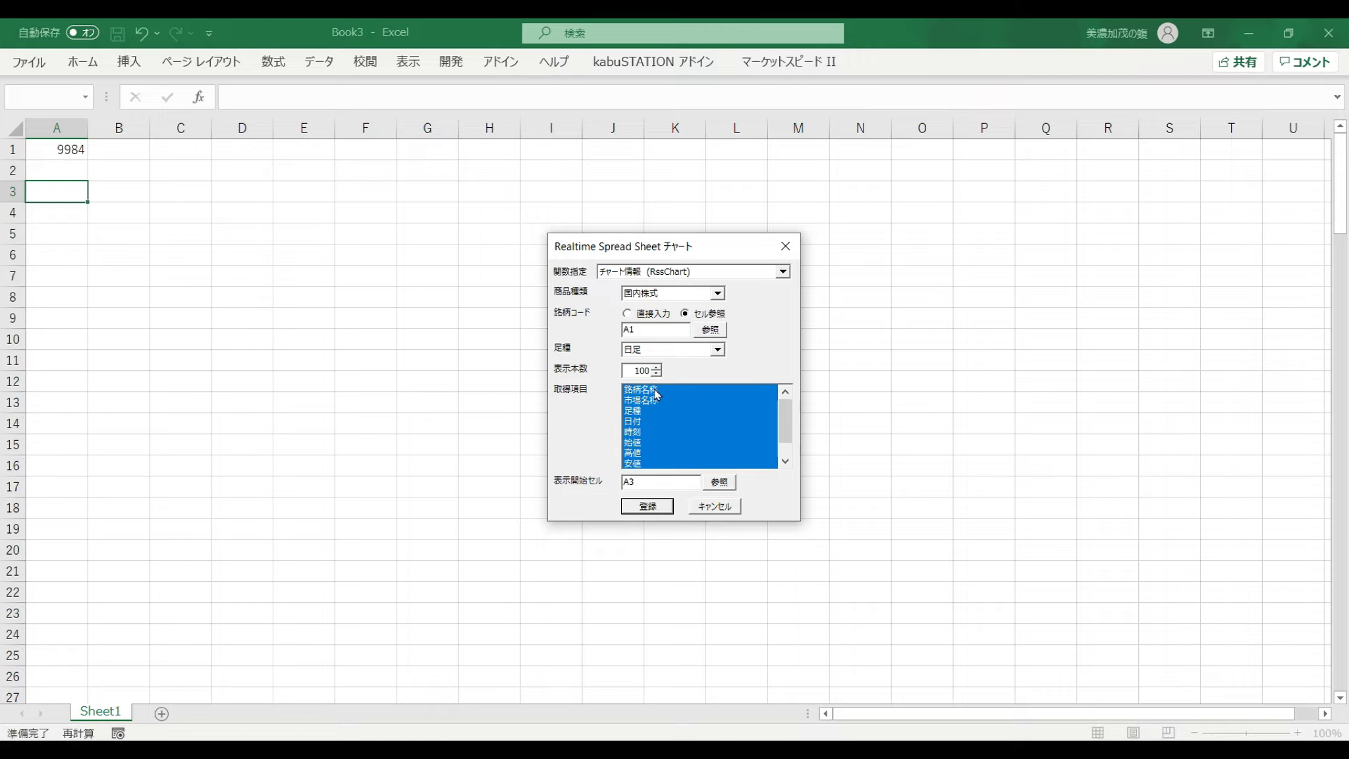
{"action": "left_click", "coordinate": [655, 388], "text": "ctrl"}
{"action": "left_click", "coordinate": [642, 422], "text": "ctrl"}
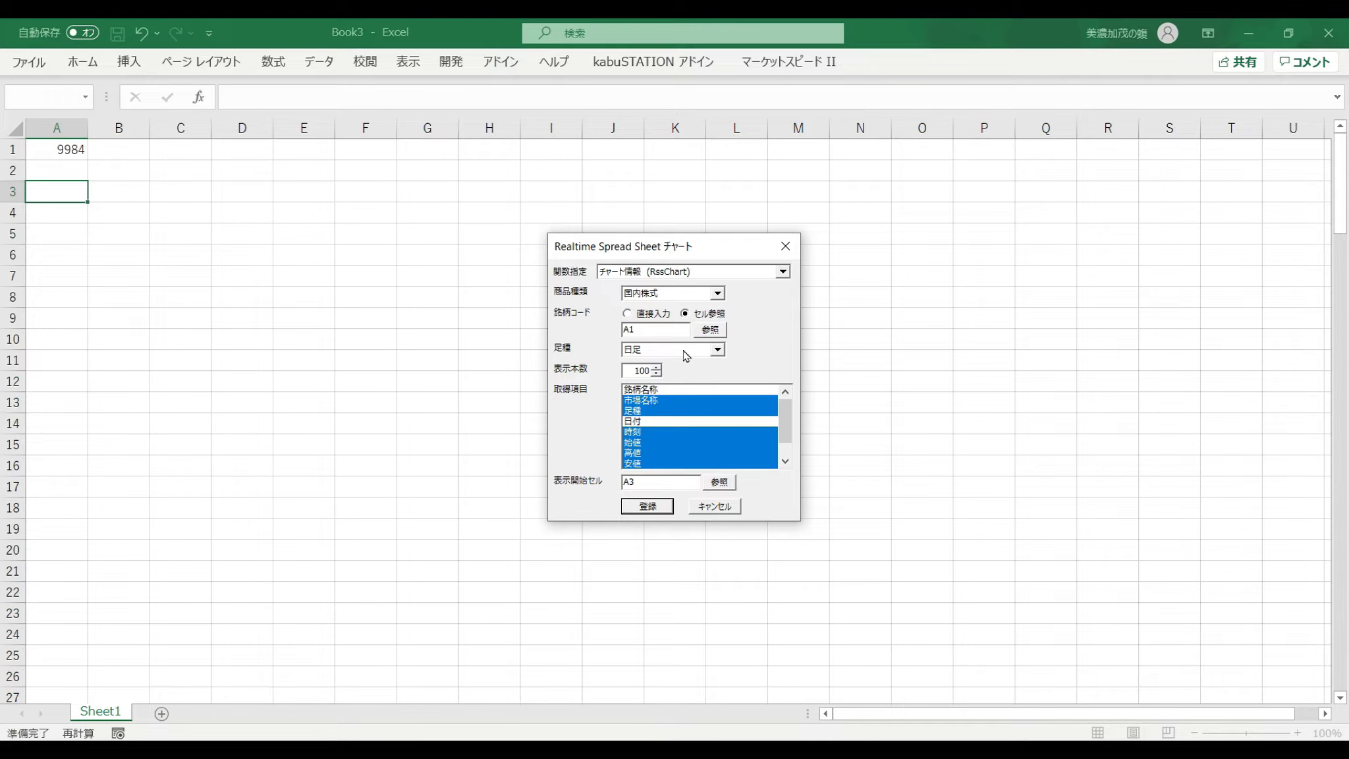
Step: Set the bar type to 1分足 and the displayed bar count to 1, and register the chart function
{"action": "left_click", "coordinate": [686, 356]}
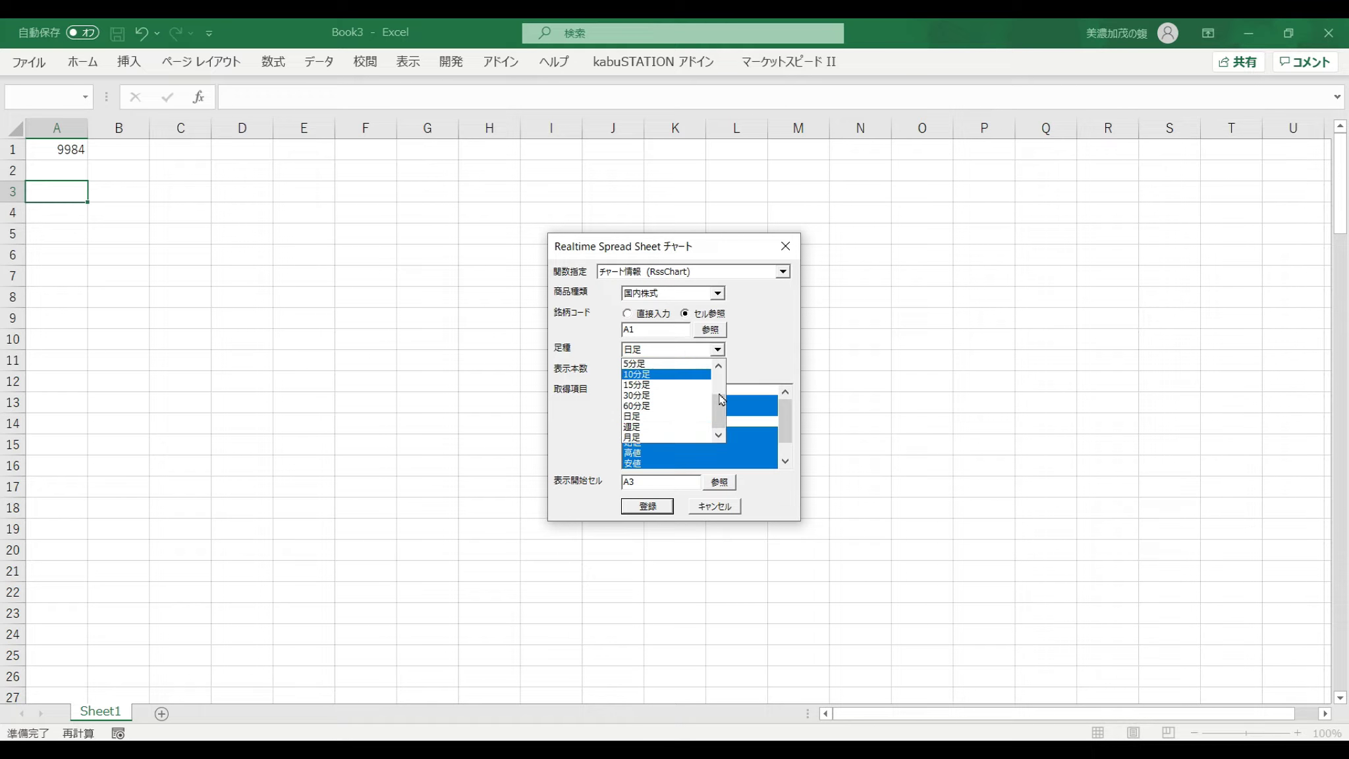
{"action": "left_click_drag", "start_coordinate": [722, 410], "coordinate": [716, 380]}
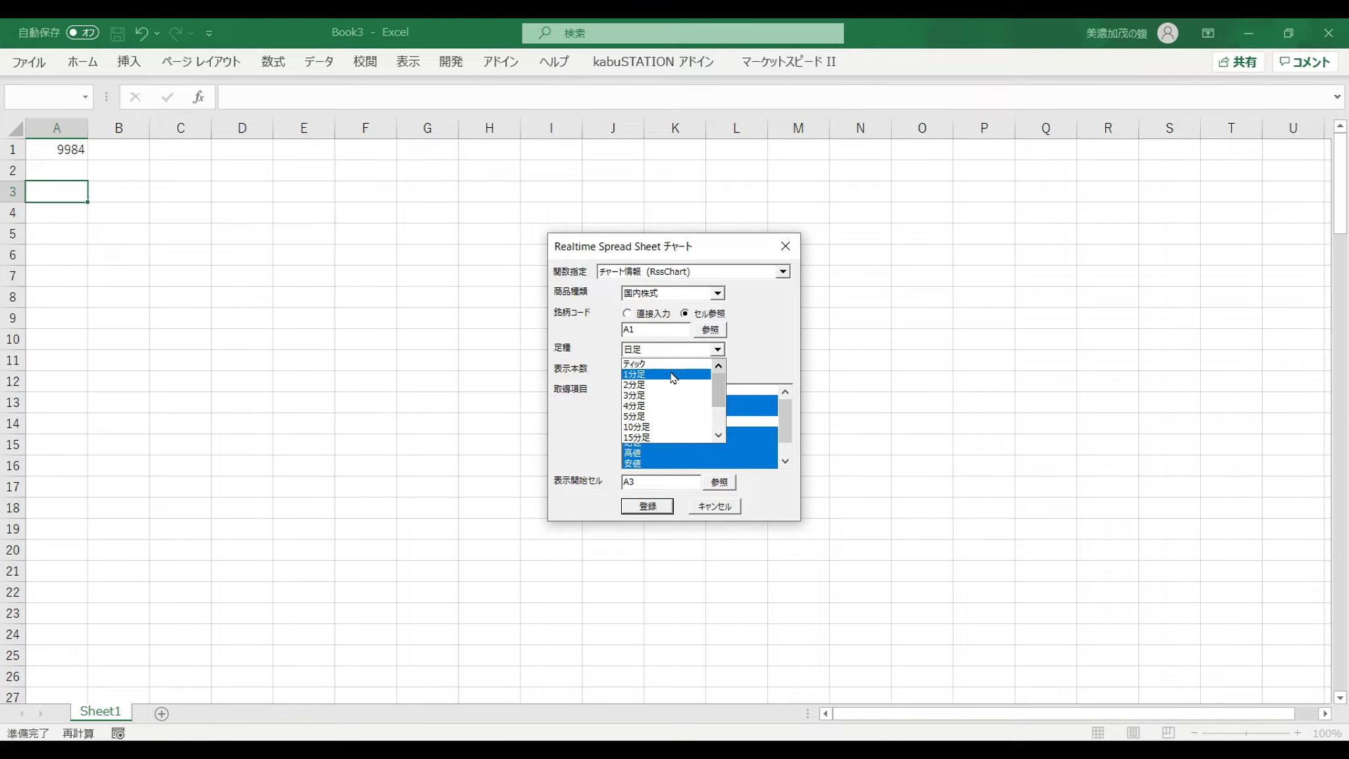
{"action": "left_click", "coordinate": [673, 377]}
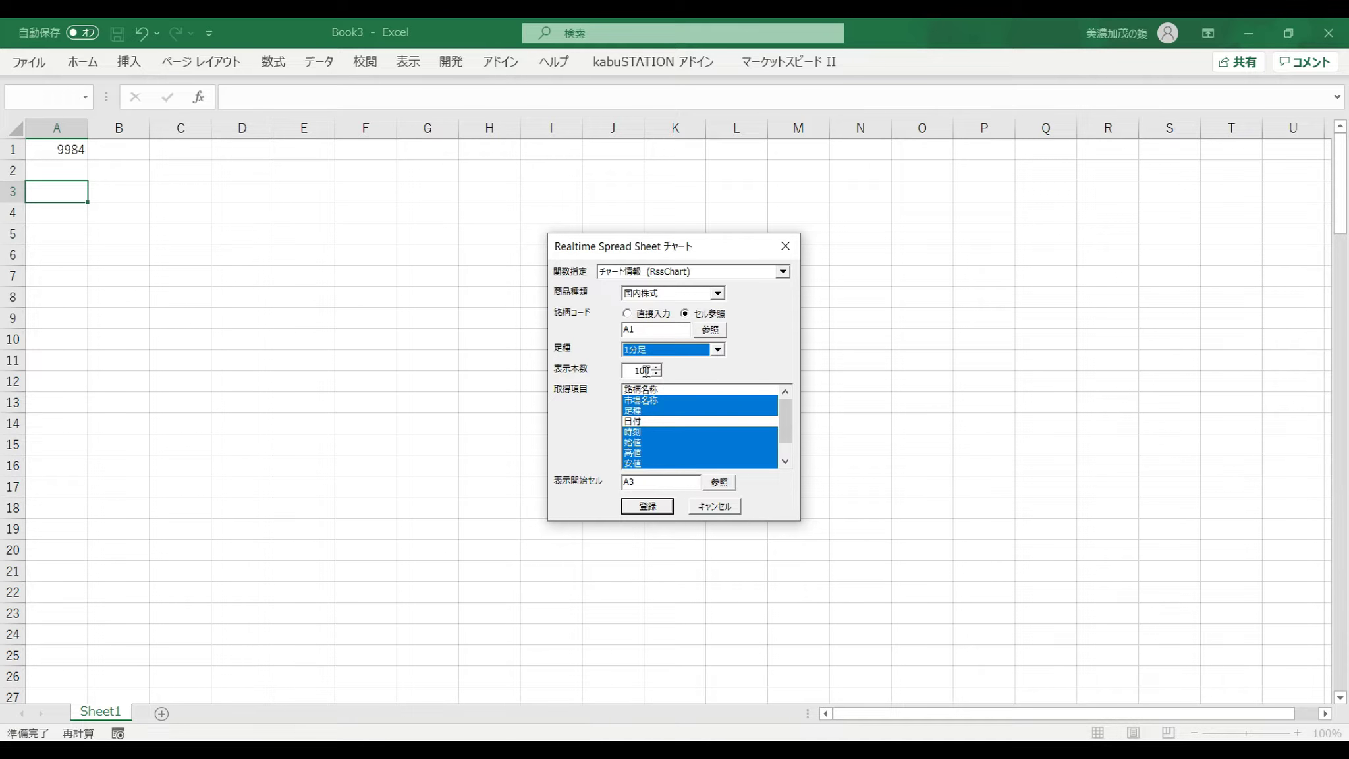
{"action": "left_click", "coordinate": [638, 371]}
{"action": "left_click_drag", "start_coordinate": [639, 371], "coordinate": [675, 378]}
{"action": "key", "text": "BackSpace"}
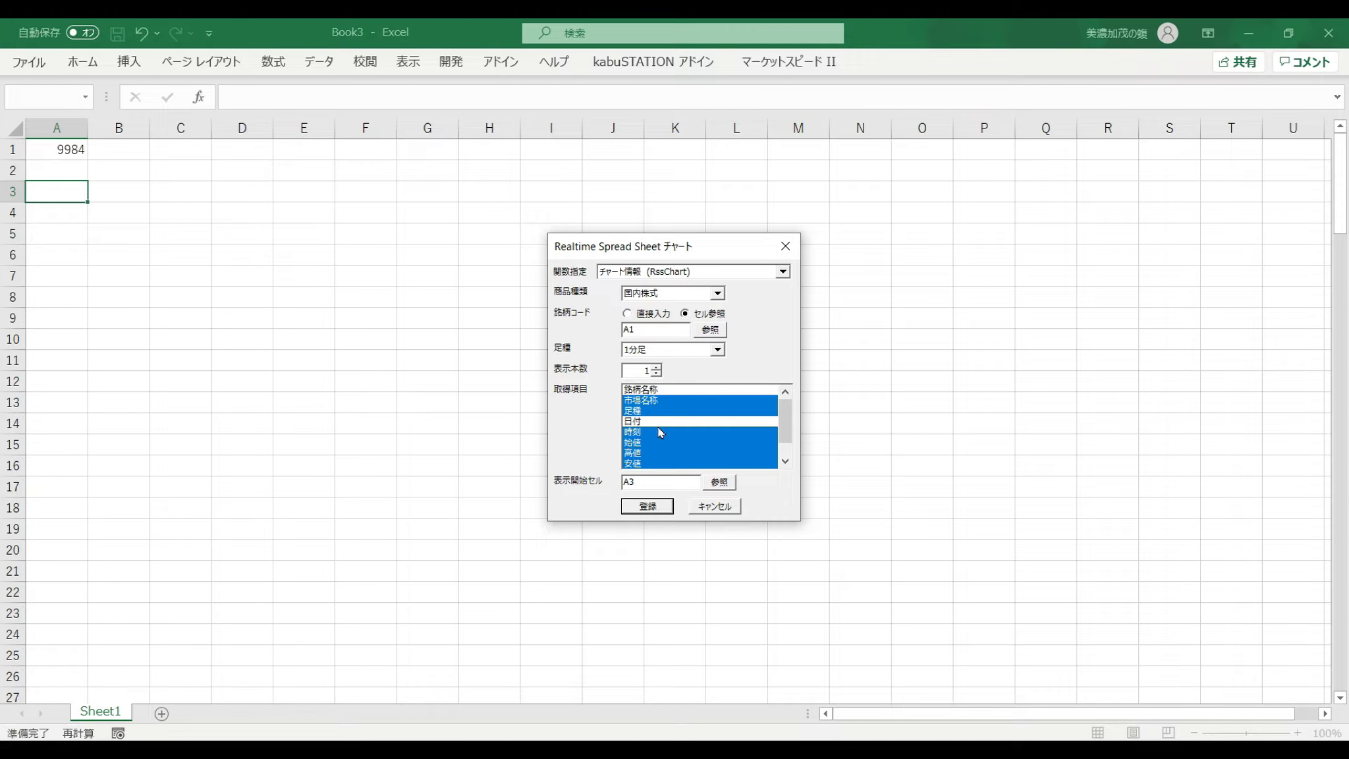
{"action": "left_click", "coordinate": [666, 506]}
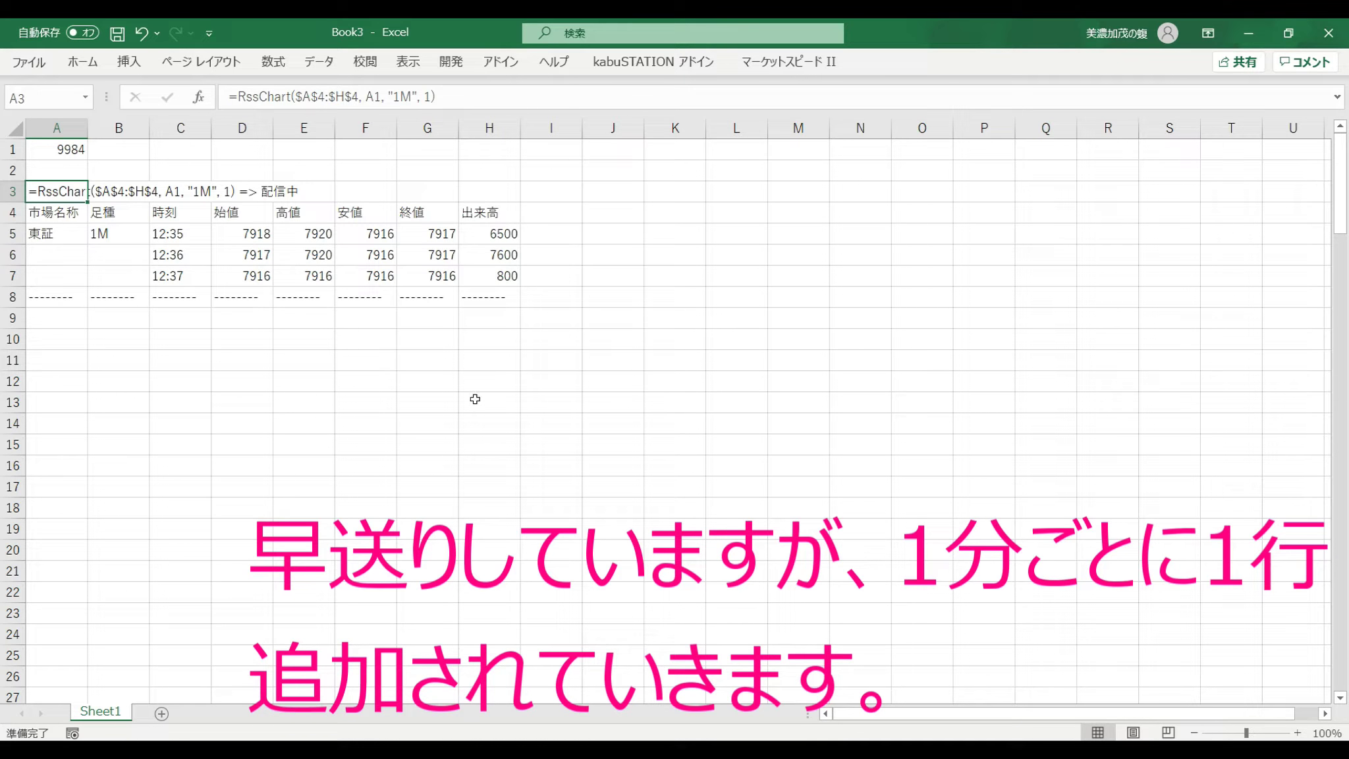
Step: Change the stock code in cell A1 to 1570
{"action": "left_click", "coordinate": [68, 152]}
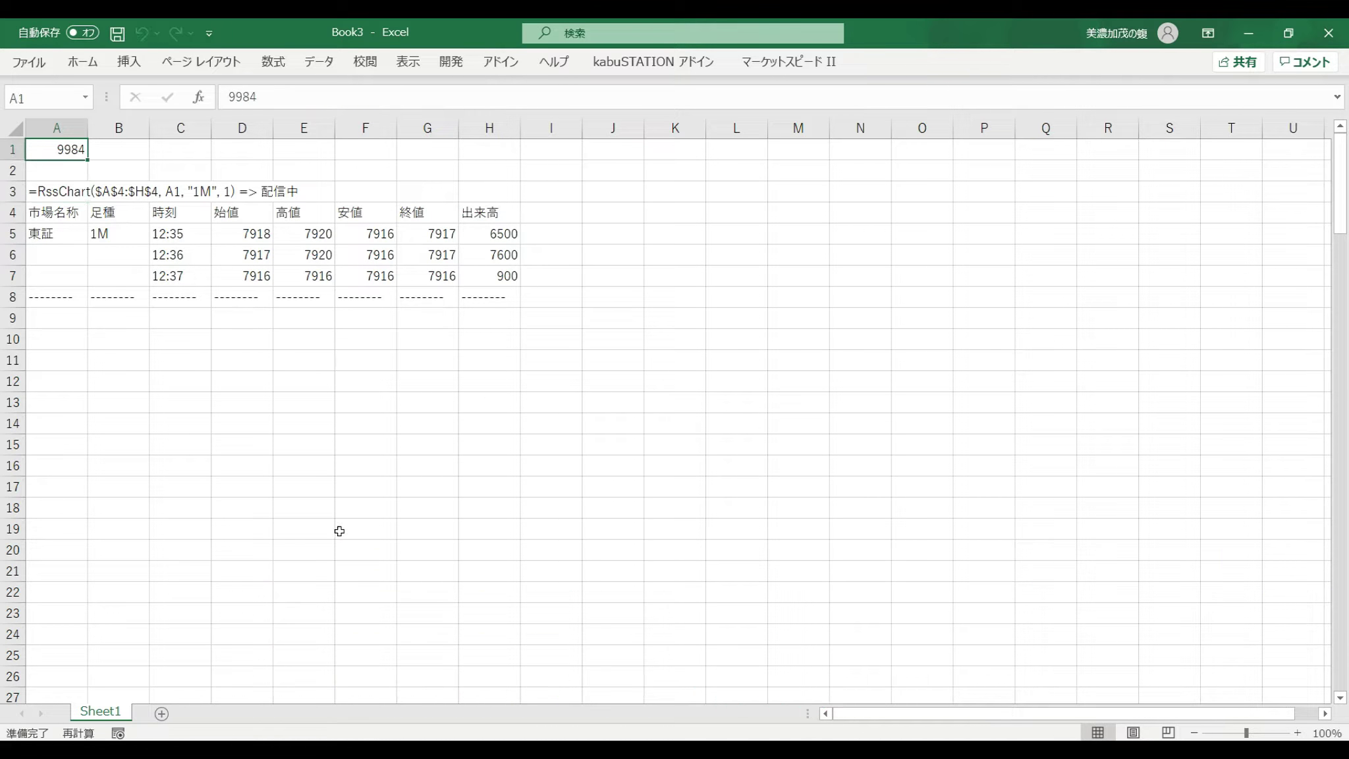
{"action": "type", "text": "1570"}
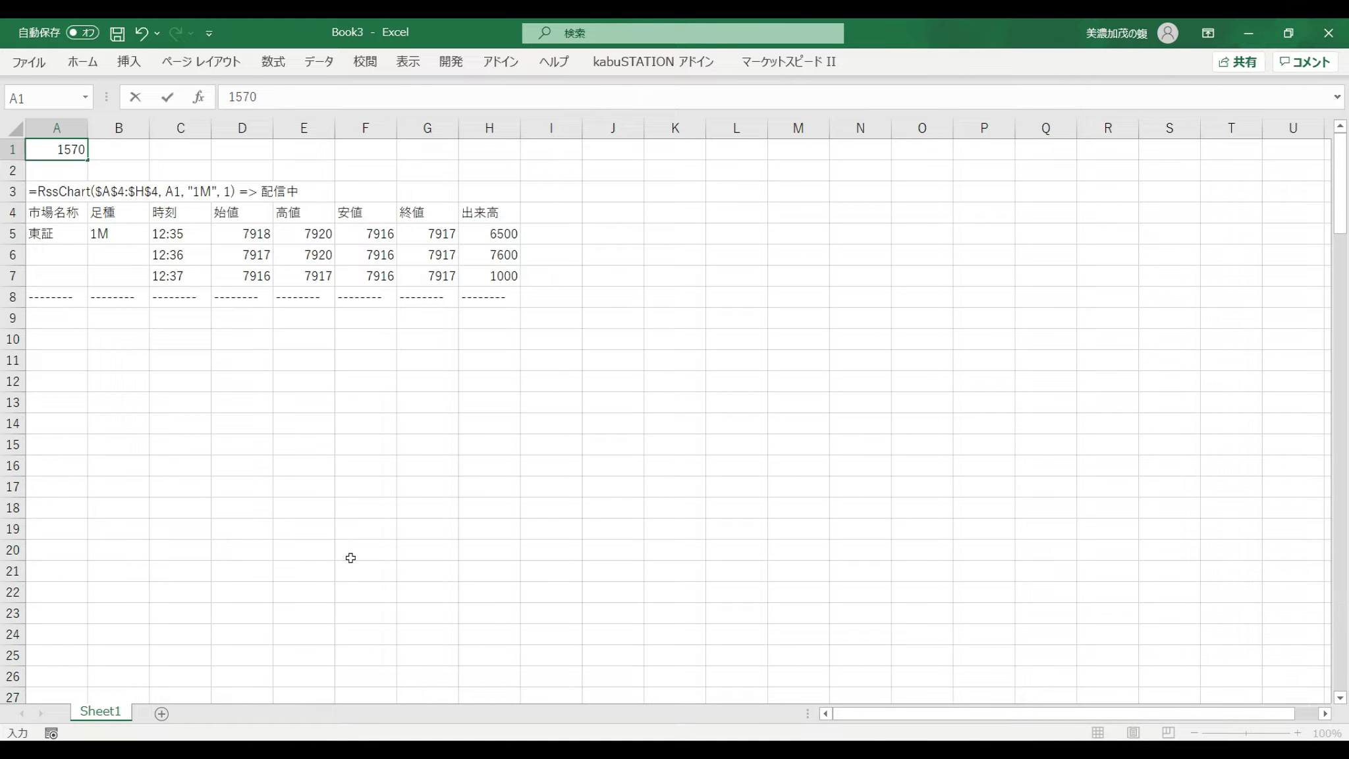
{"action": "key", "text": "Return"}
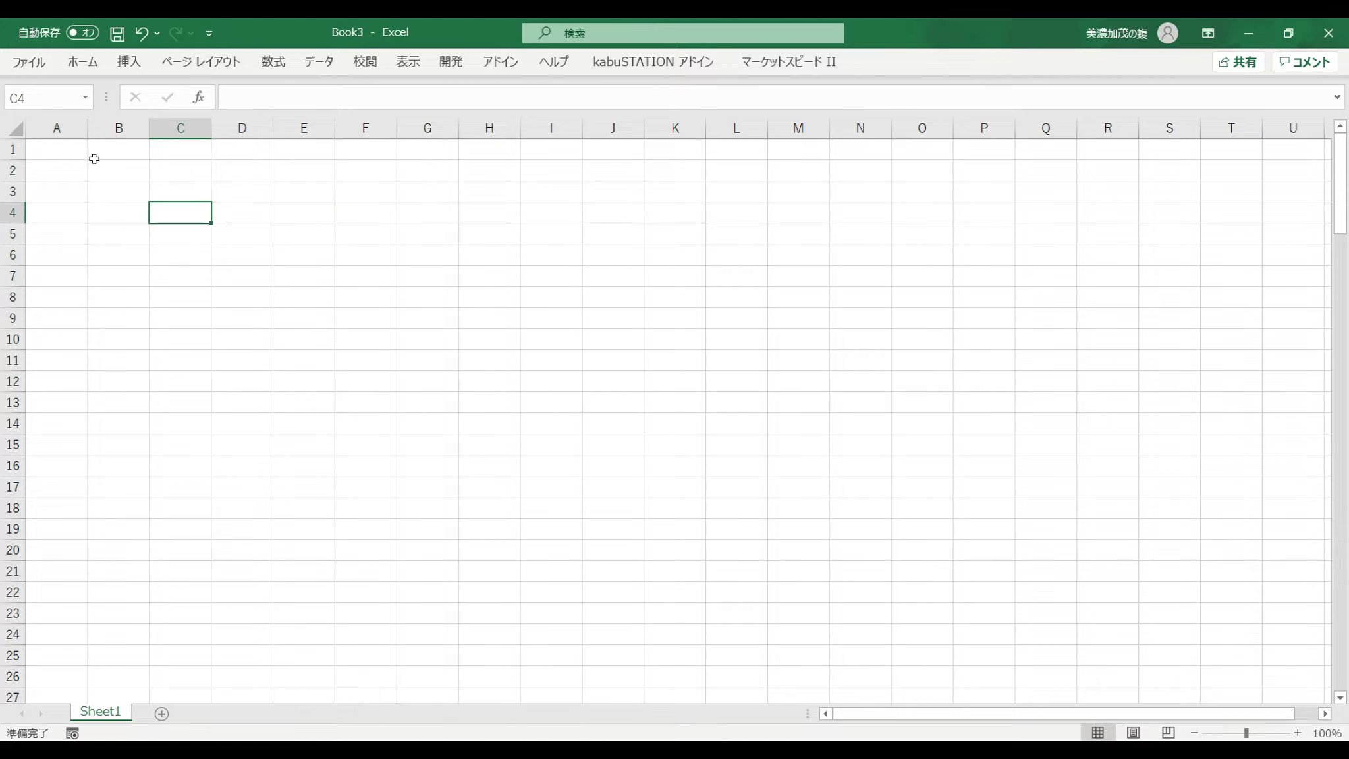
Step: Enter stock code 9984 in cell A1 of the emptied sheet
{"action": "key", "text": "ctrl+Home"}
{"action": "type", "text": "9984"}
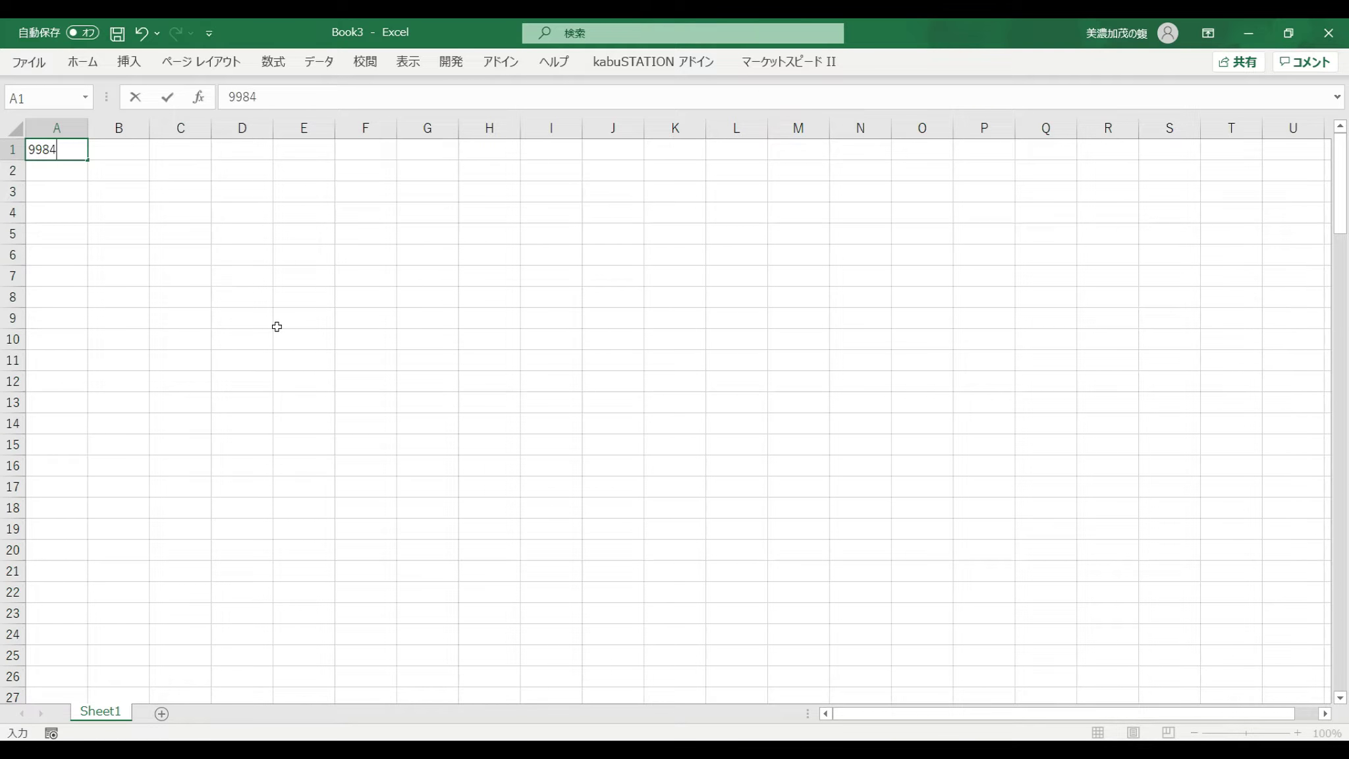
{"action": "key", "text": "Return"}
Step: Start an RssChart function at cell A3 that takes its stock code by cell reference from A1
{"action": "left_click", "coordinate": [59, 192]}
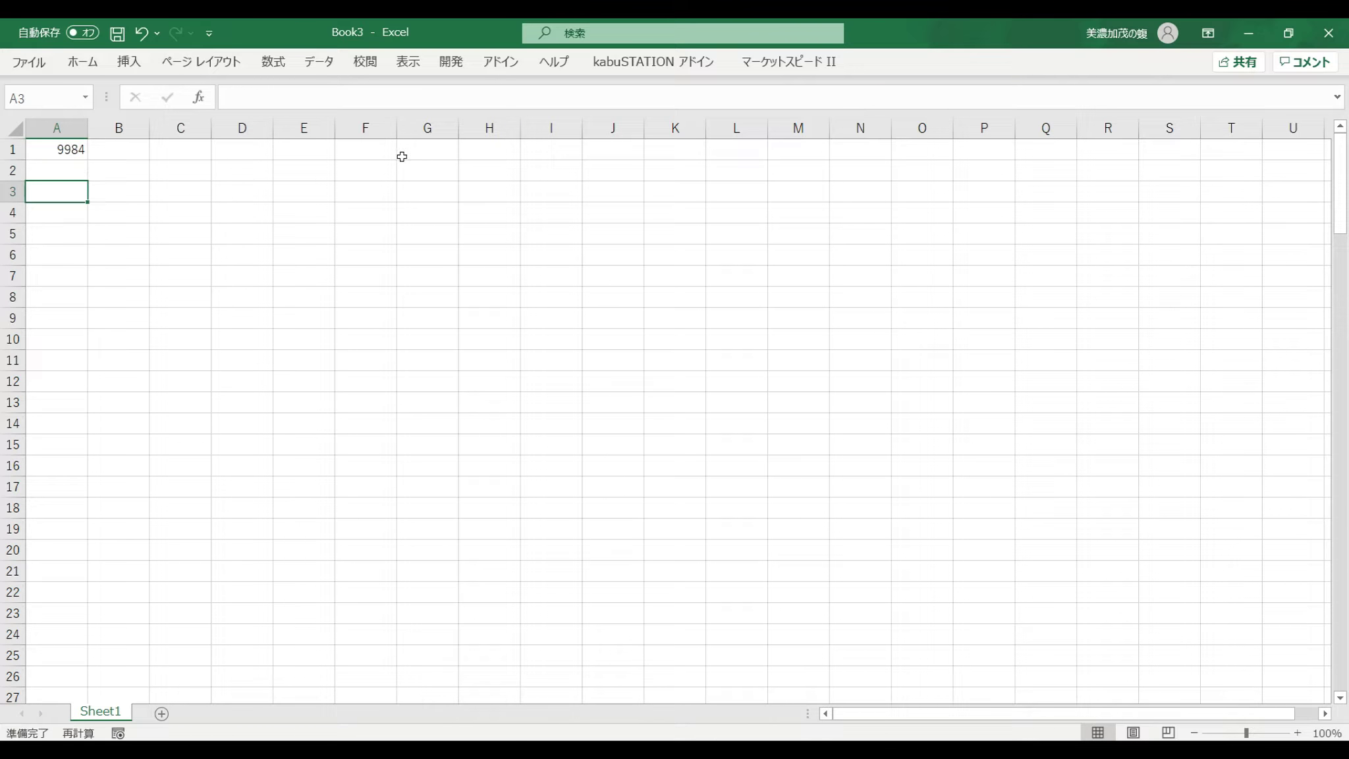
{"action": "left_click", "coordinate": [788, 62]}
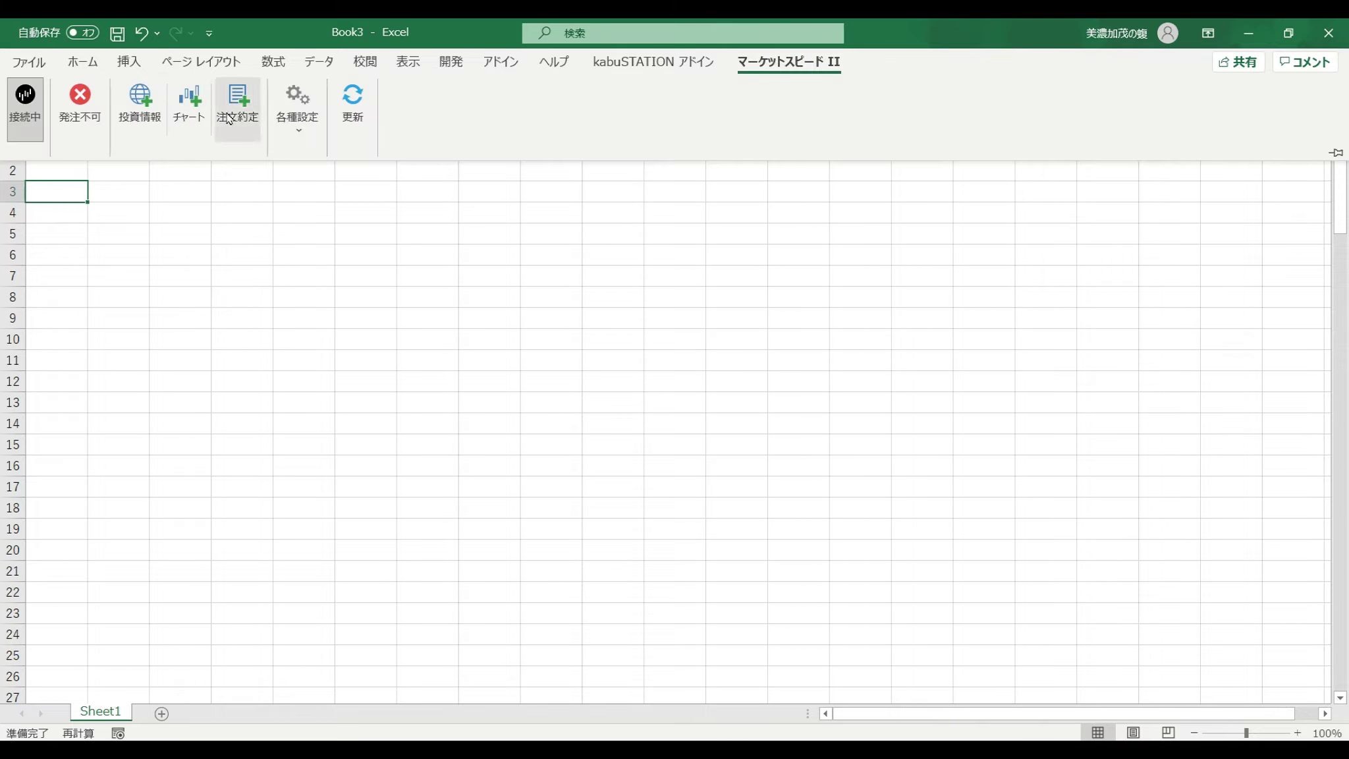
{"action": "left_click", "coordinate": [206, 123]}
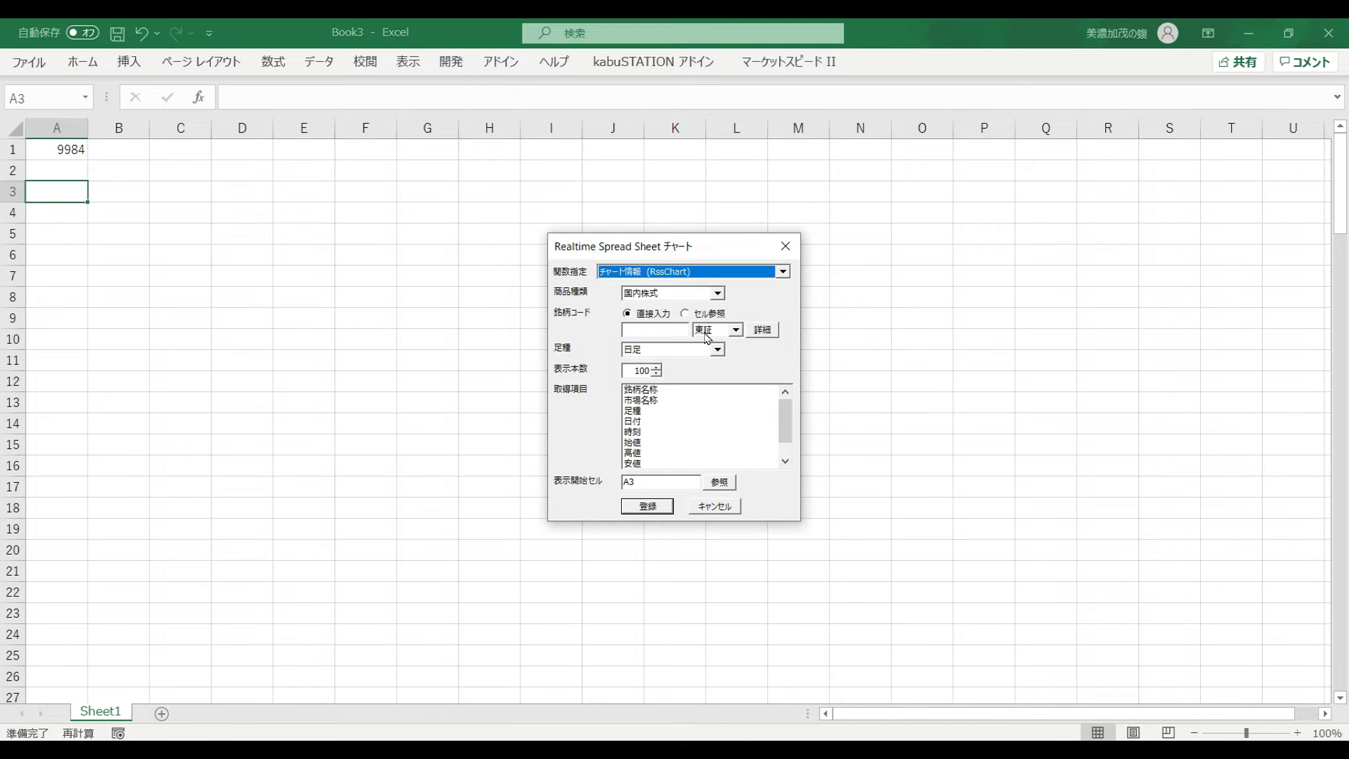
{"action": "left_click", "coordinate": [685, 314]}
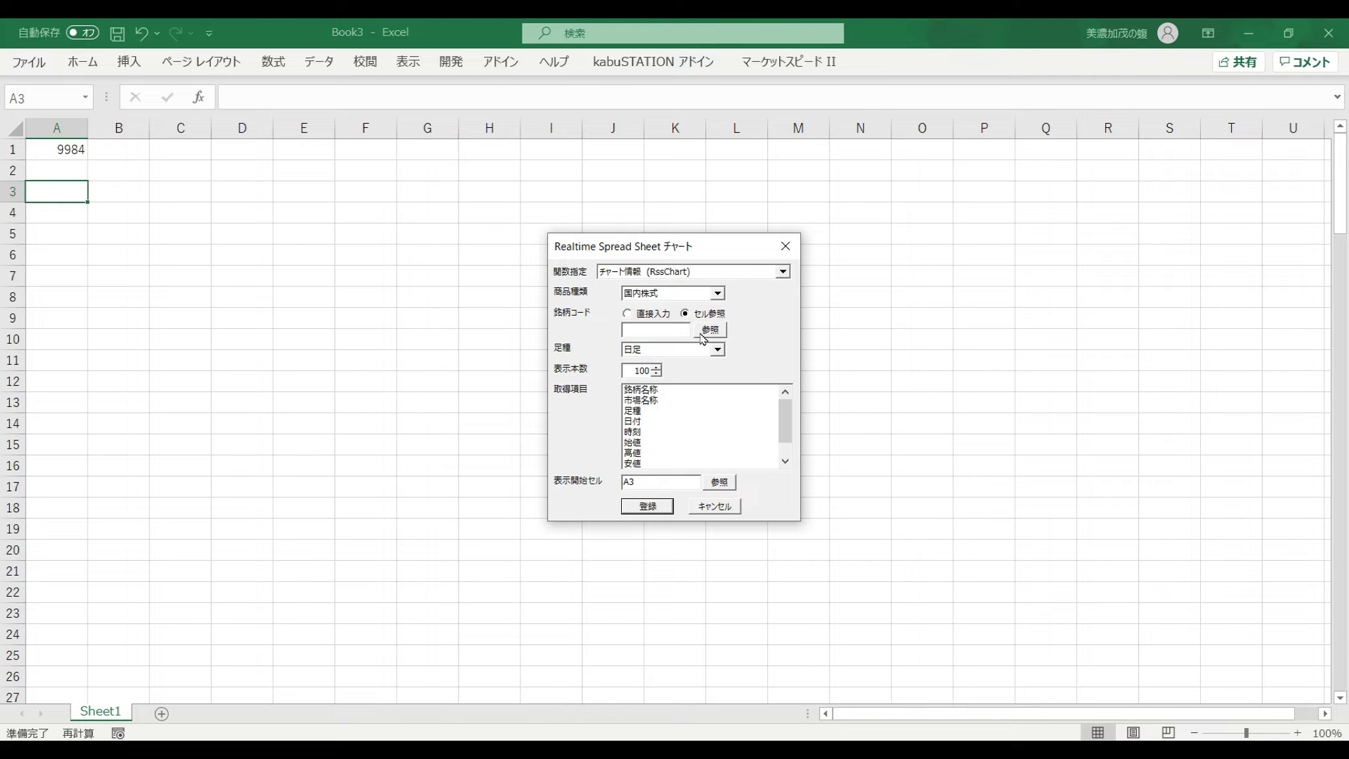
{"action": "left_click", "coordinate": [643, 332]}
{"action": "type", "text": "a1"}
Step: Choose 日付, 始値, 高値, 安値, 終値 and 出来高 as output items and register the chart function
{"action": "left_click", "coordinate": [655, 393]}
{"action": "scroll", "coordinate": [656, 396], "scroll_direction": "down", "scroll_amount": 1}
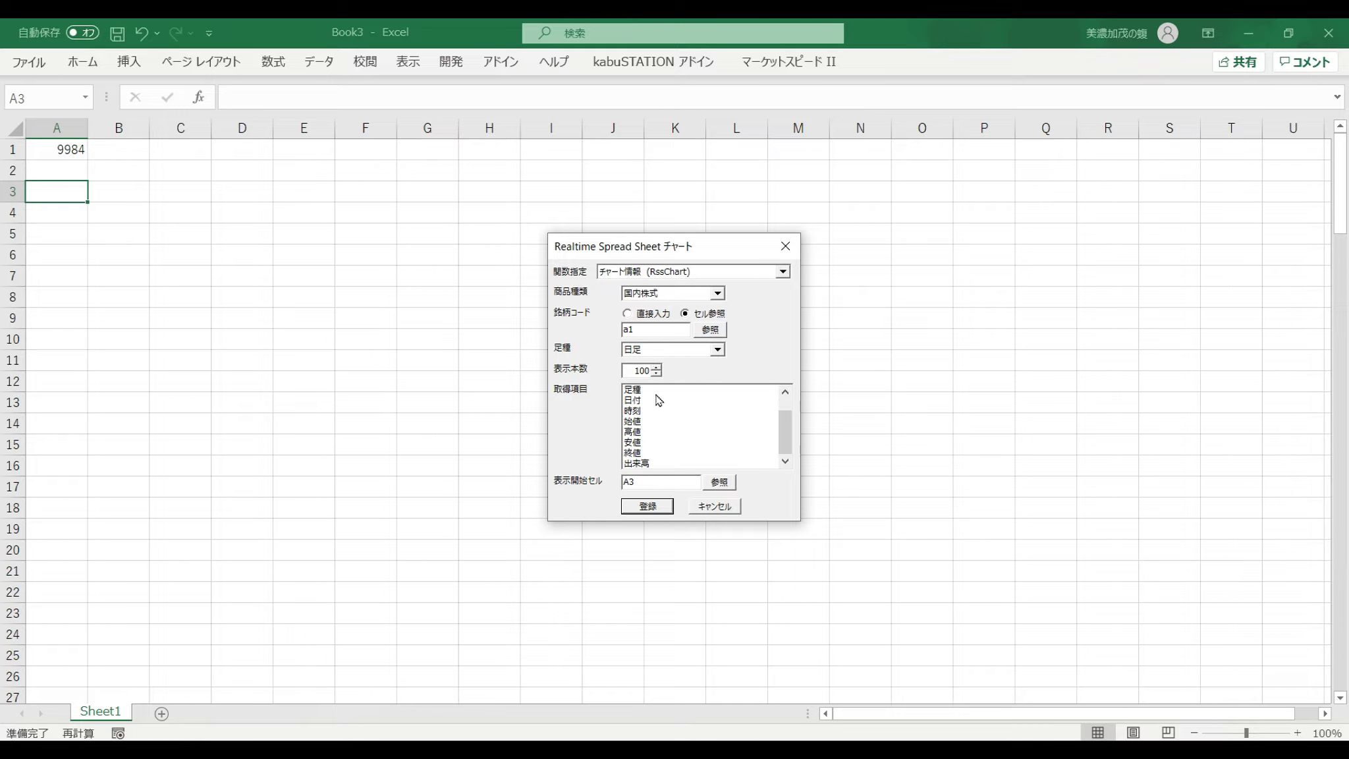
{"action": "left_click", "coordinate": [649, 464], "text": "shift"}
{"action": "scroll", "coordinate": [683, 415], "scroll_direction": "up", "scroll_amount": 1}
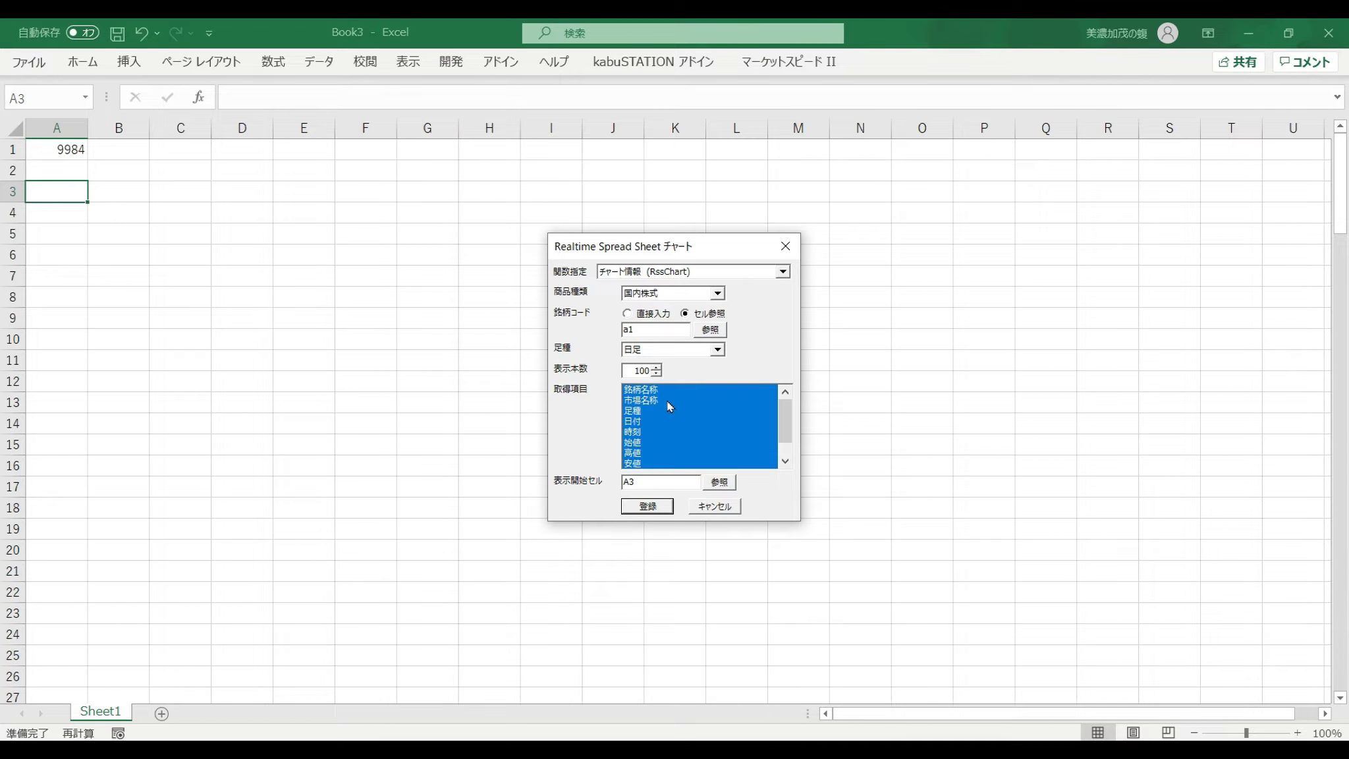
{"action": "left_click", "coordinate": [657, 391], "text": "ctrl"}
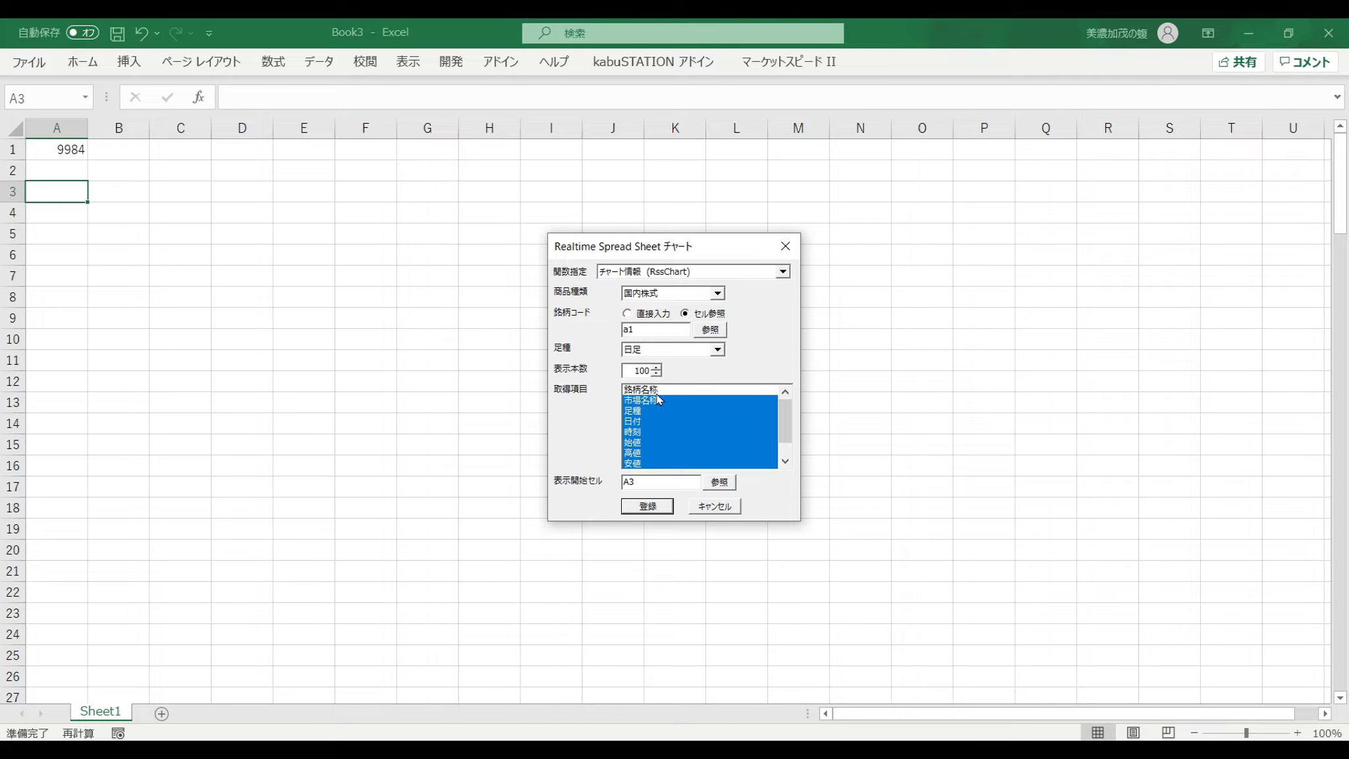
{"action": "left_click", "coordinate": [655, 401], "text": "ctrl"}
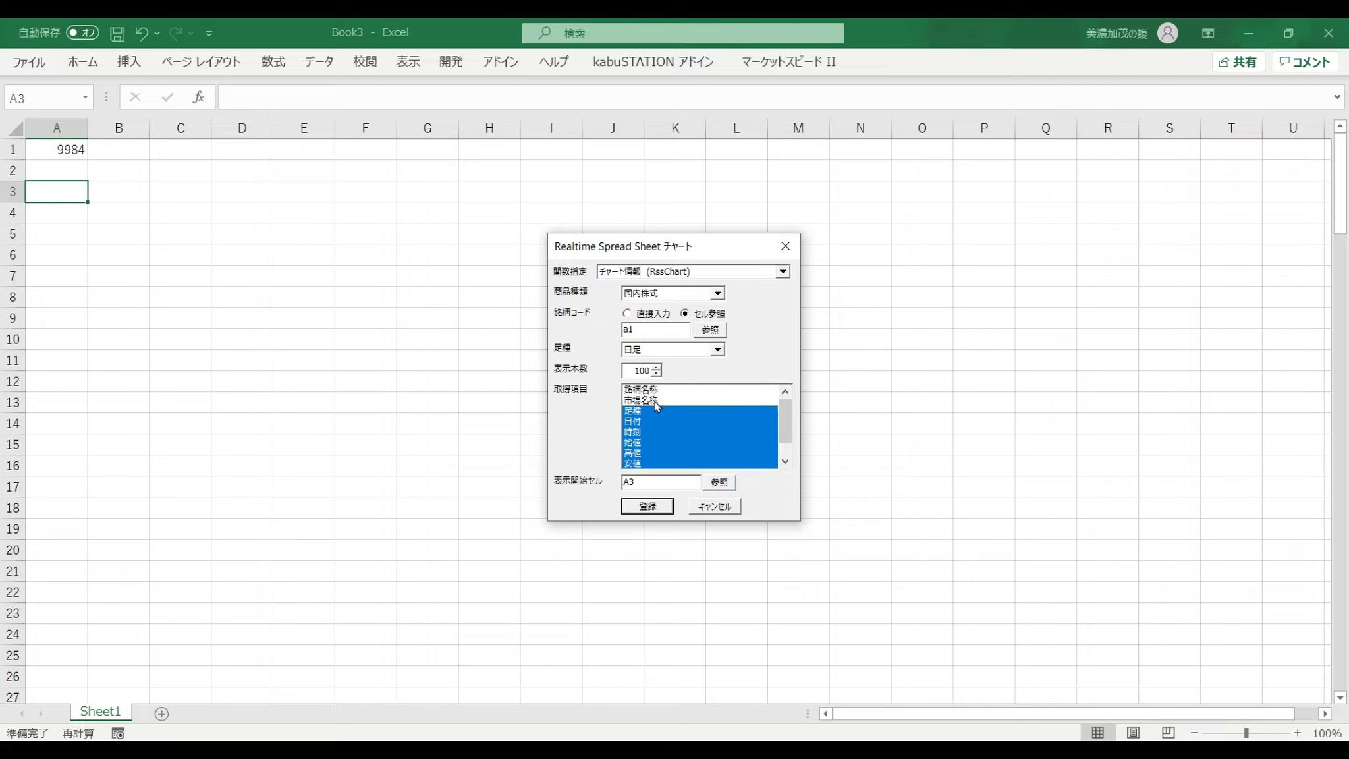
{"action": "left_click", "coordinate": [649, 412], "text": "ctrl"}
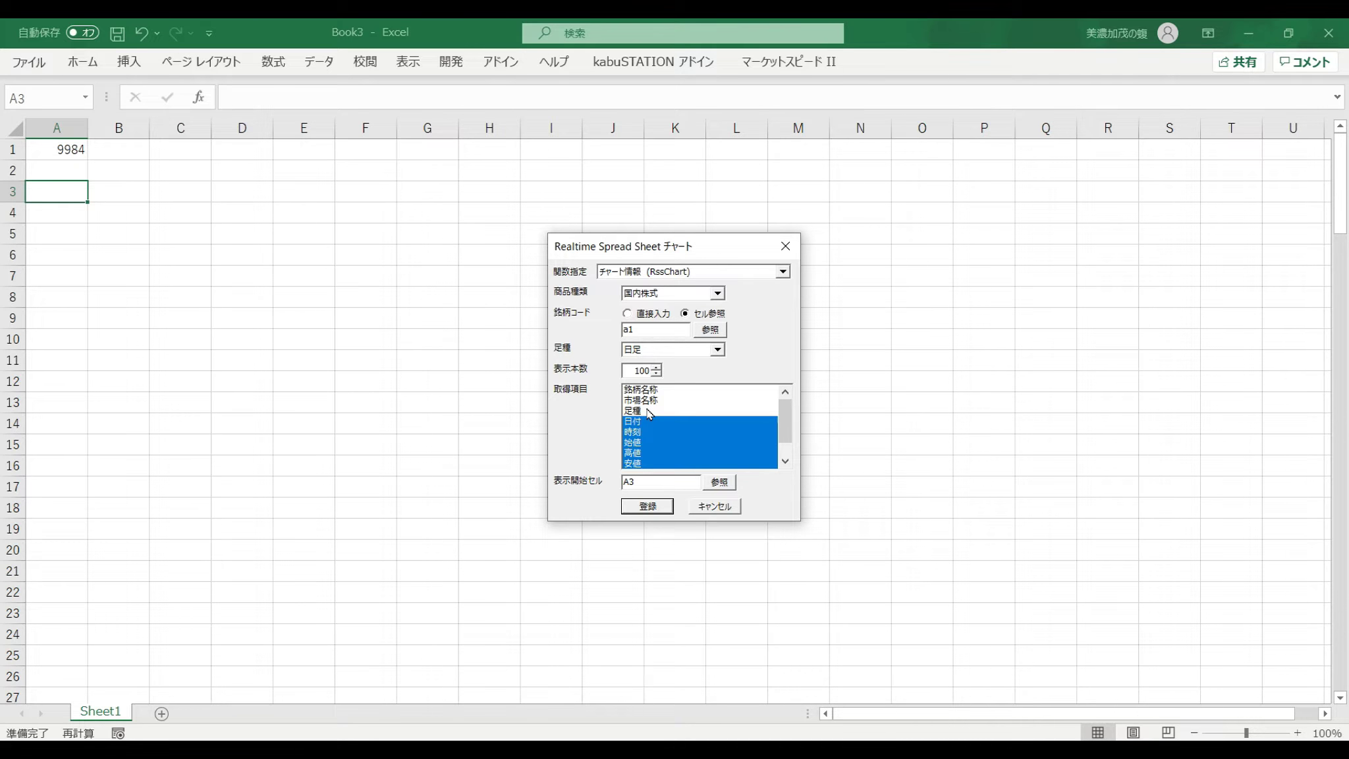
{"action": "left_click", "coordinate": [640, 433], "text": "ctrl"}
{"action": "left_click", "coordinate": [648, 505]}
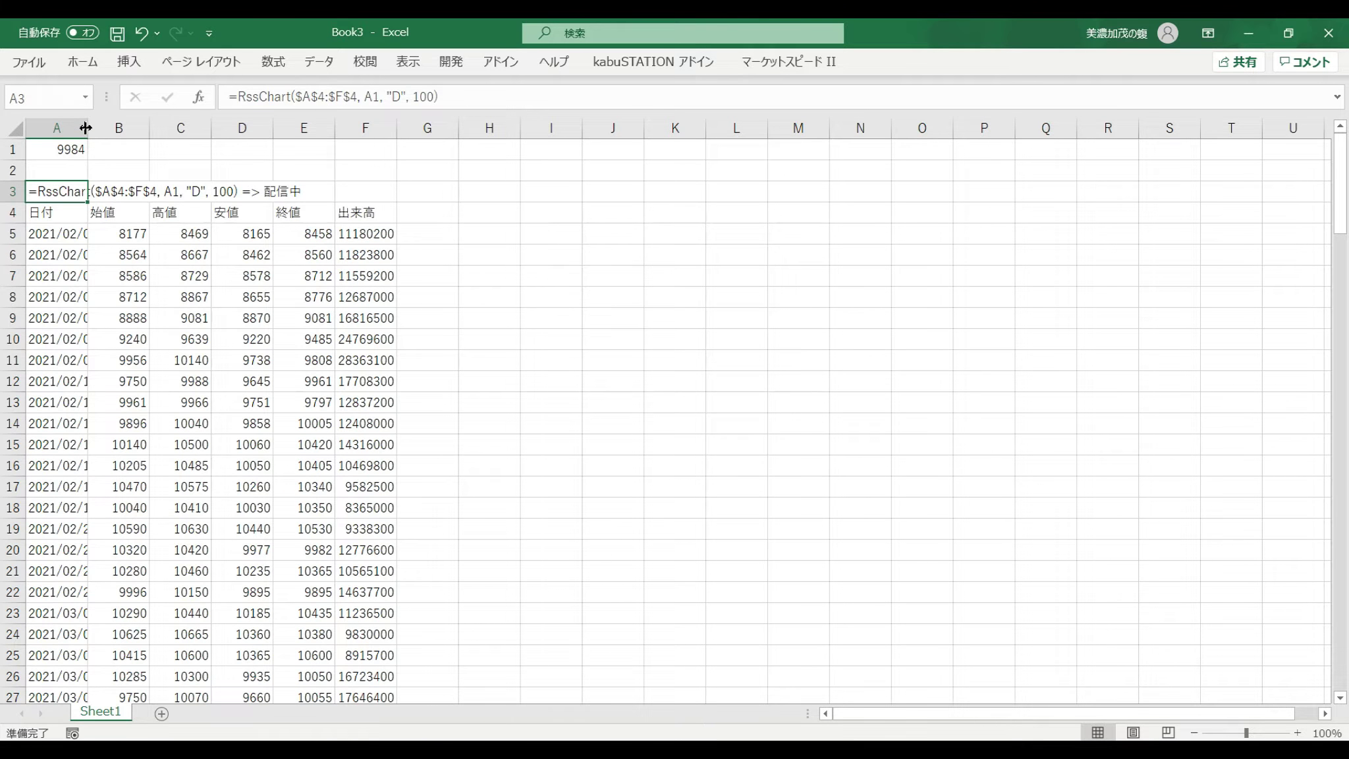
Step: Widen column A to fit the full dates and review the retrieved daily rows down to the last one
{"action": "double_click", "coordinate": [88, 126]}
{"action": "left_click_drag", "start_coordinate": [327, 127], "coordinate": [142, 131]}
{"action": "scroll", "coordinate": [388, 323], "scroll_direction": "down", "scroll_amount": 13}
{"action": "scroll", "coordinate": [388, 323], "scroll_direction": "down", "scroll_amount": 16}
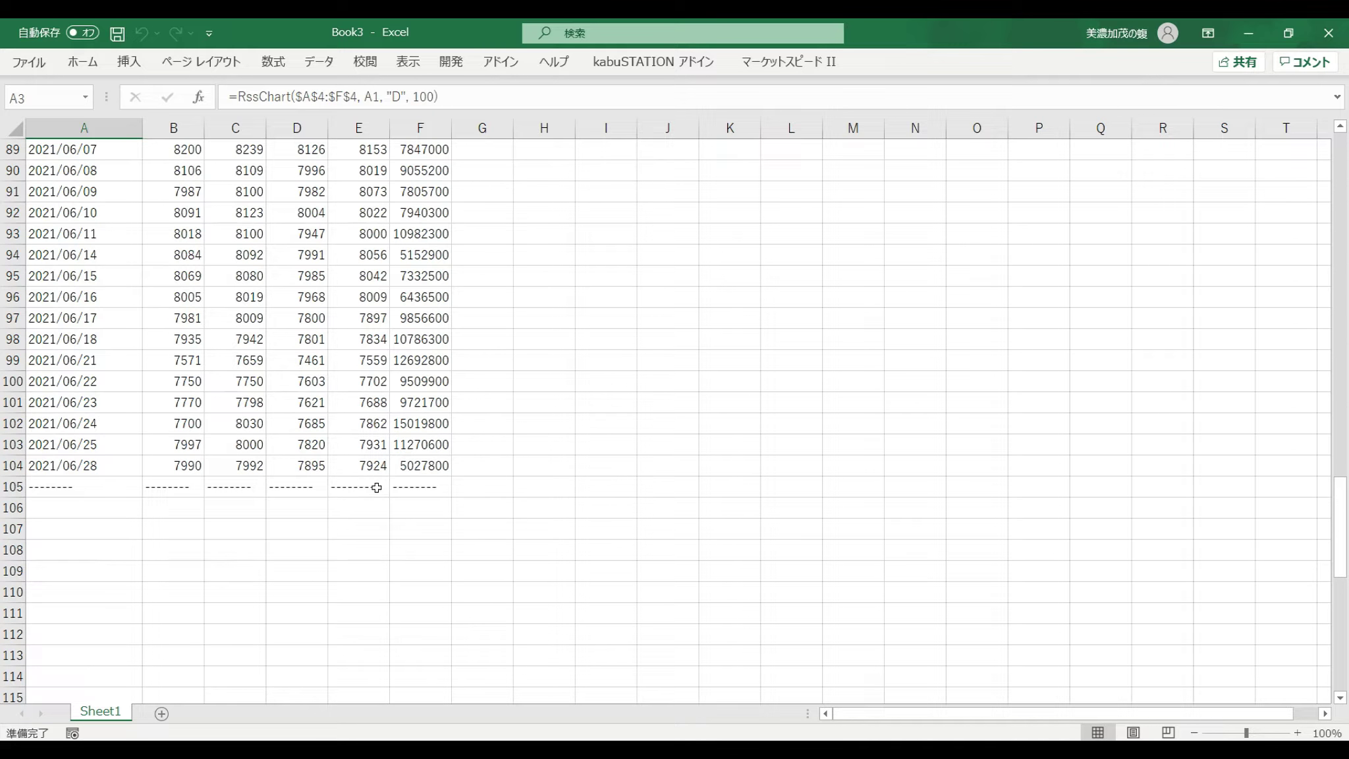
{"action": "scroll", "coordinate": [376, 487], "scroll_direction": "up", "scroll_amount": 20}
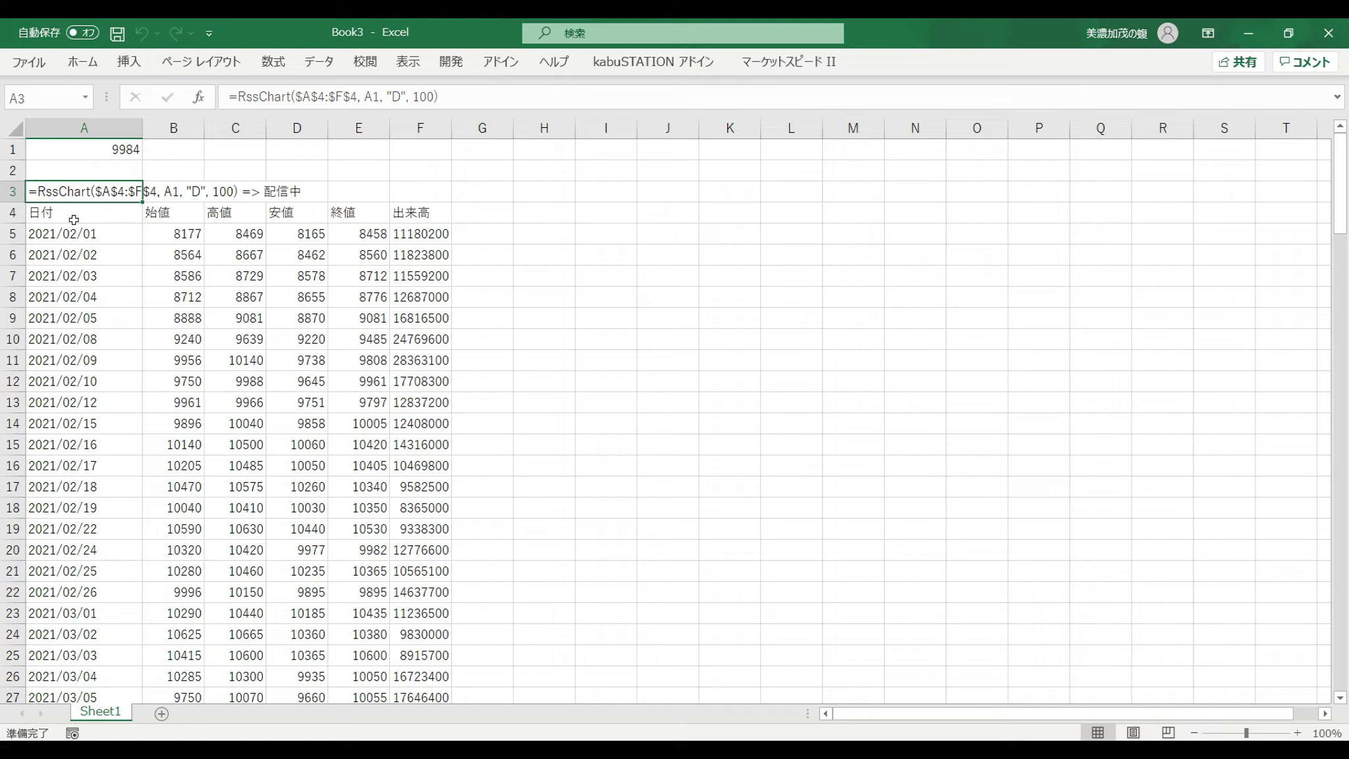
Step: Select the date and four price columns with their headers, A4:E104
{"action": "left_click", "coordinate": [74, 219]}
{"action": "scroll", "coordinate": [264, 374], "scroll_direction": "down", "scroll_amount": 8}
{"action": "scroll", "coordinate": [265, 373], "scroll_direction": "down", "scroll_amount": 20}
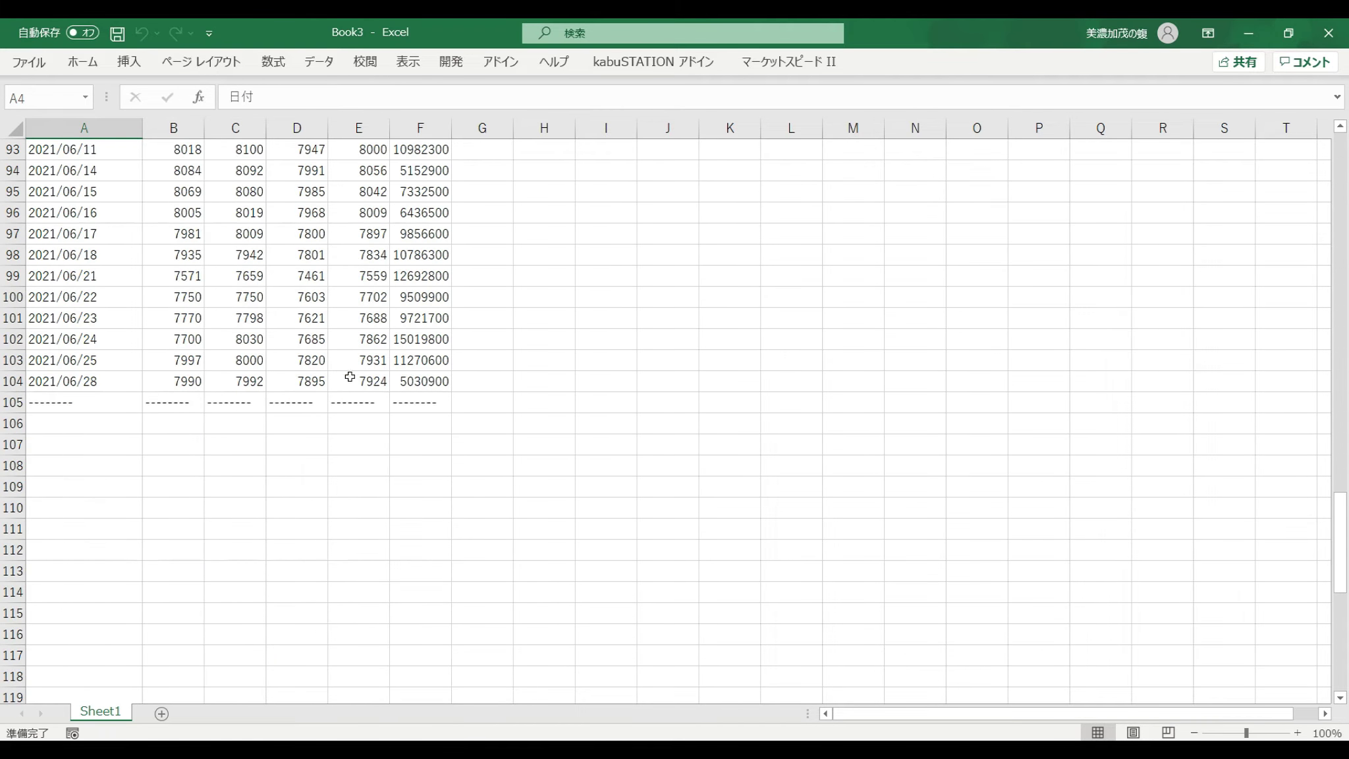
{"action": "left_click", "coordinate": [369, 381], "text": "shift"}
{"action": "scroll", "coordinate": [420, 384], "scroll_direction": "up", "scroll_amount": 20}
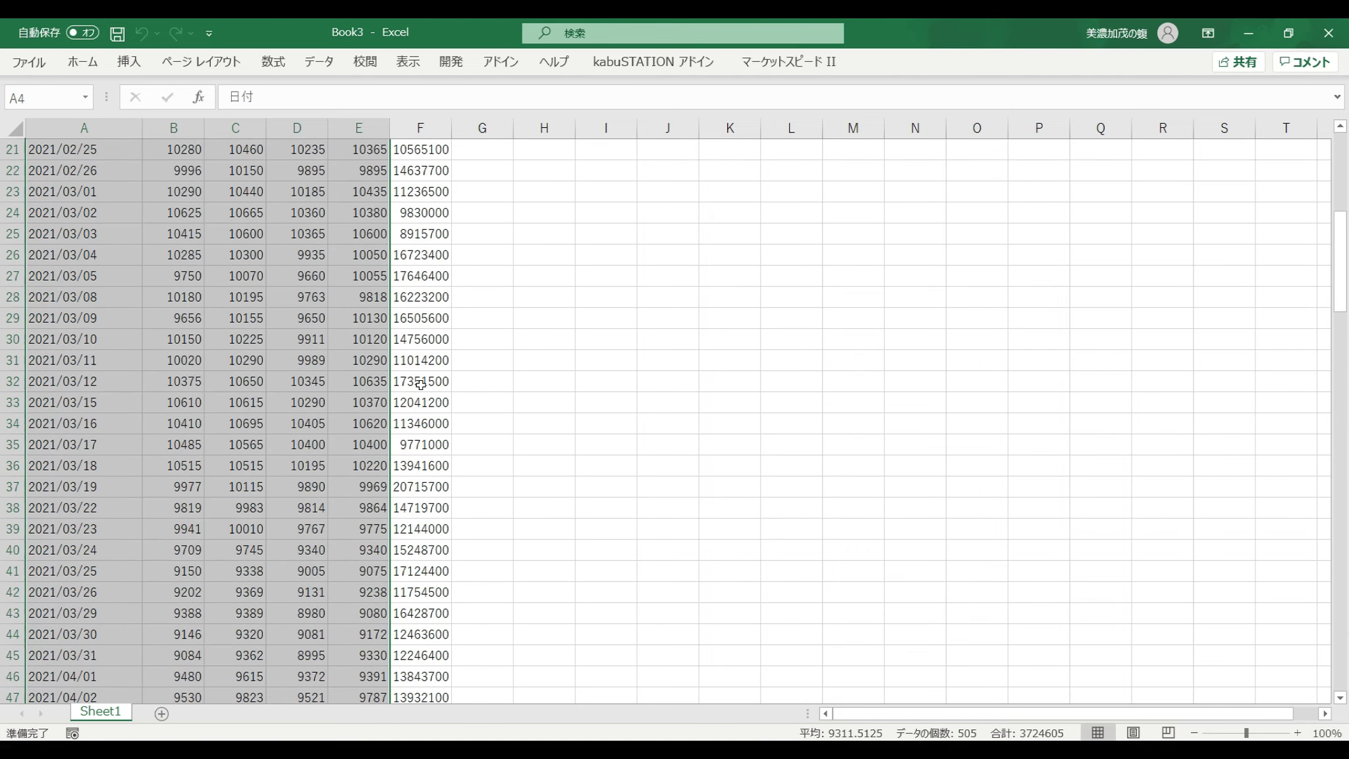
{"action": "scroll", "coordinate": [420, 384], "scroll_direction": "up", "scroll_amount": 7}
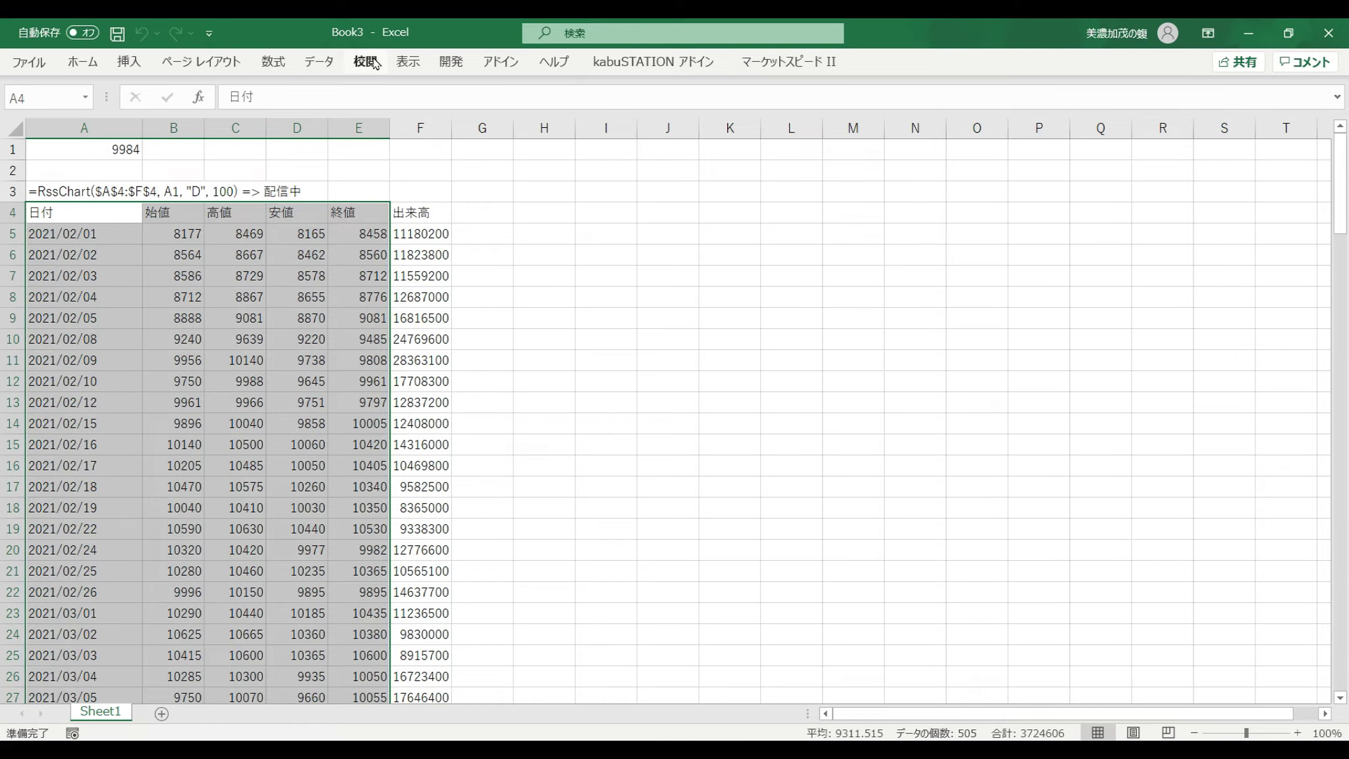
Step: Bring up the 株価 category among all chart types for the selected price data
{"action": "left_click", "coordinate": [129, 61]}
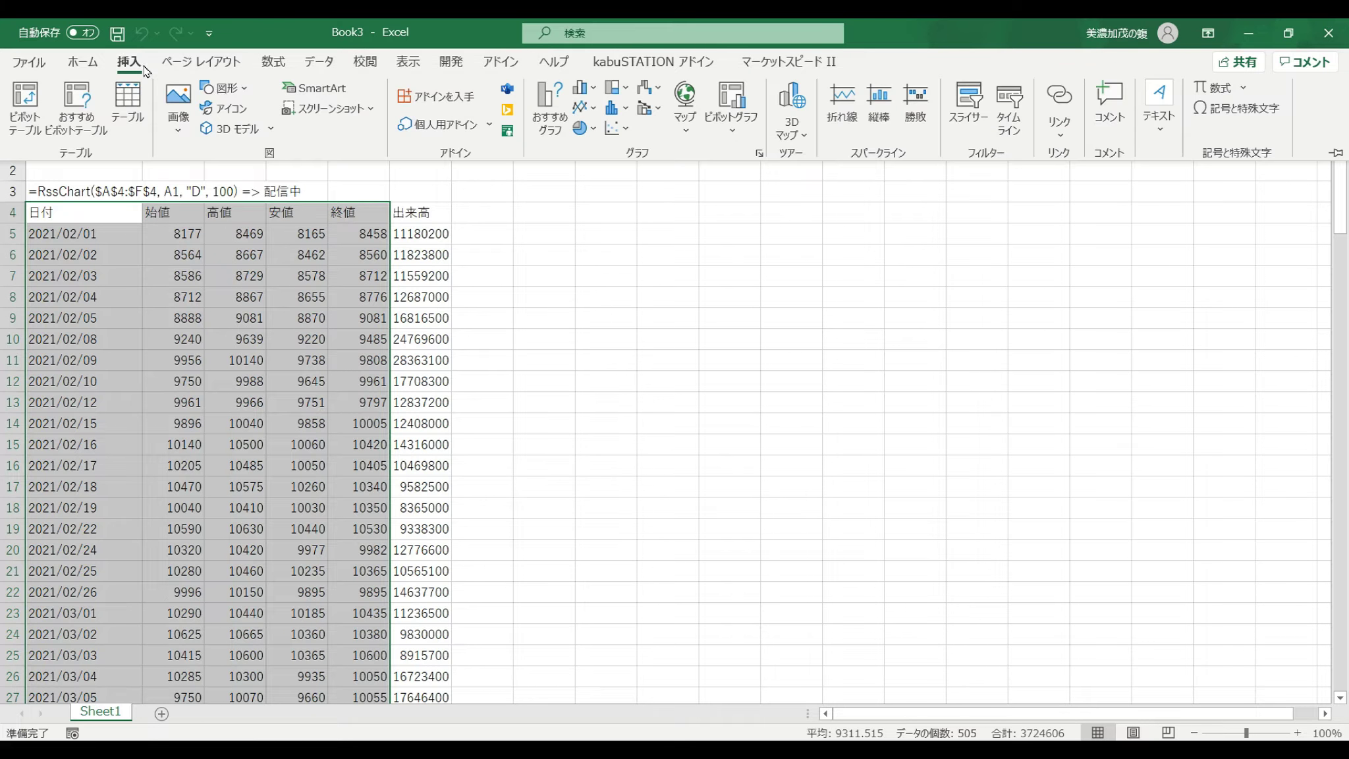
{"action": "left_click", "coordinate": [595, 88]}
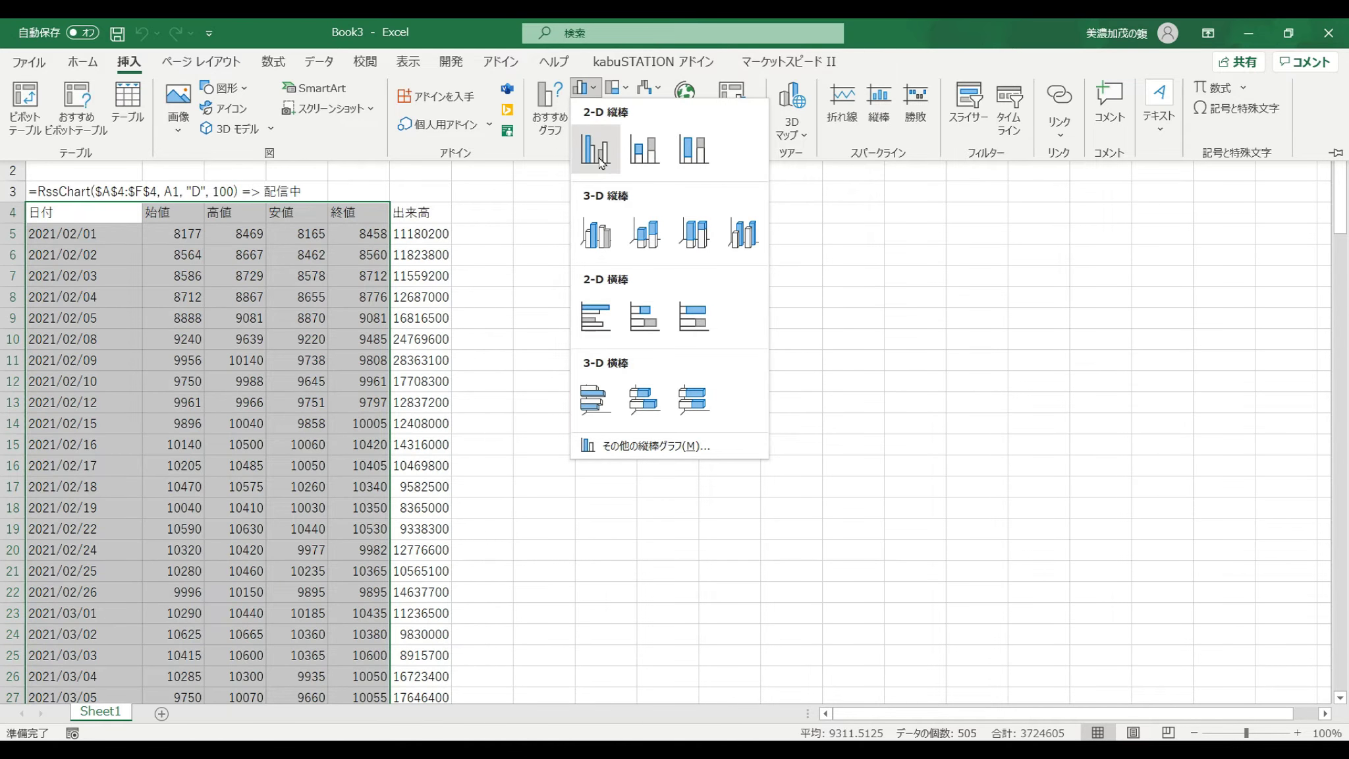
{"action": "left_click", "coordinate": [633, 448]}
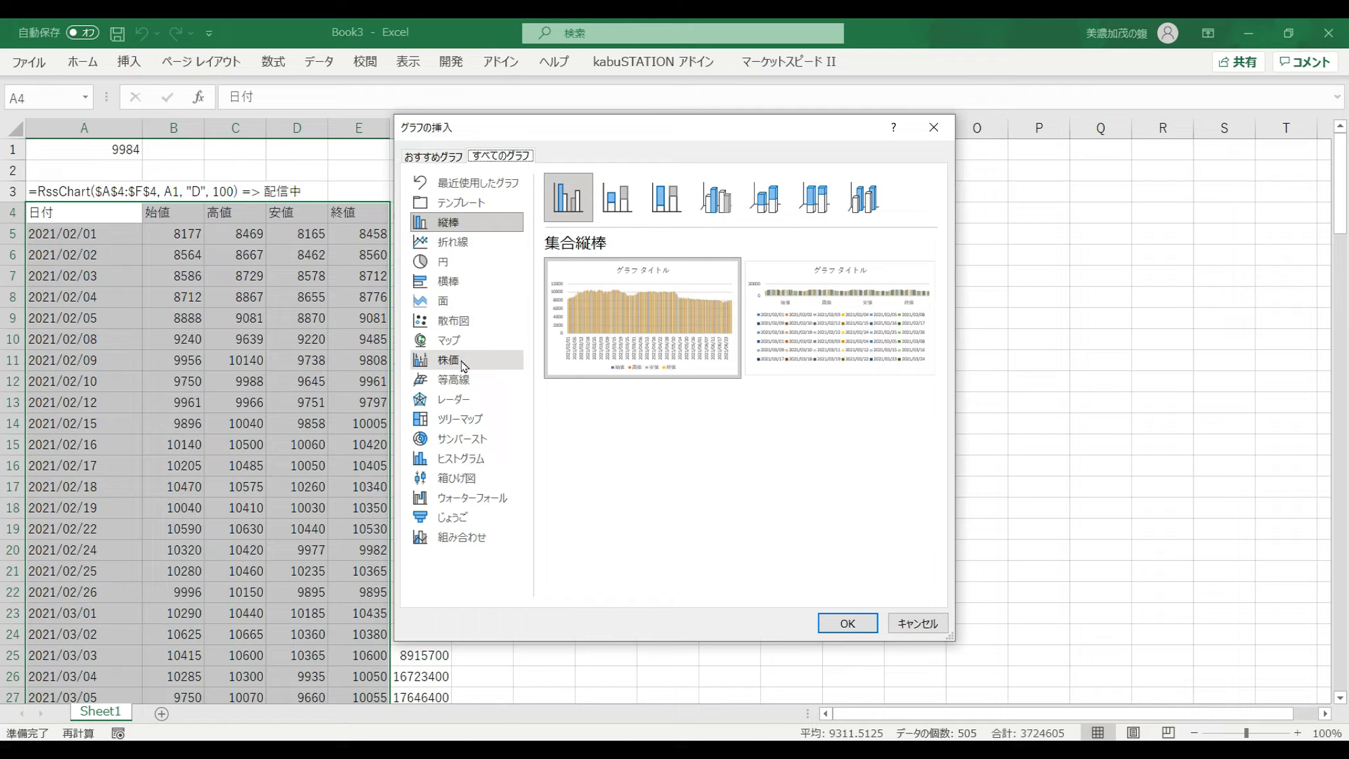
{"action": "left_click", "coordinate": [461, 361]}
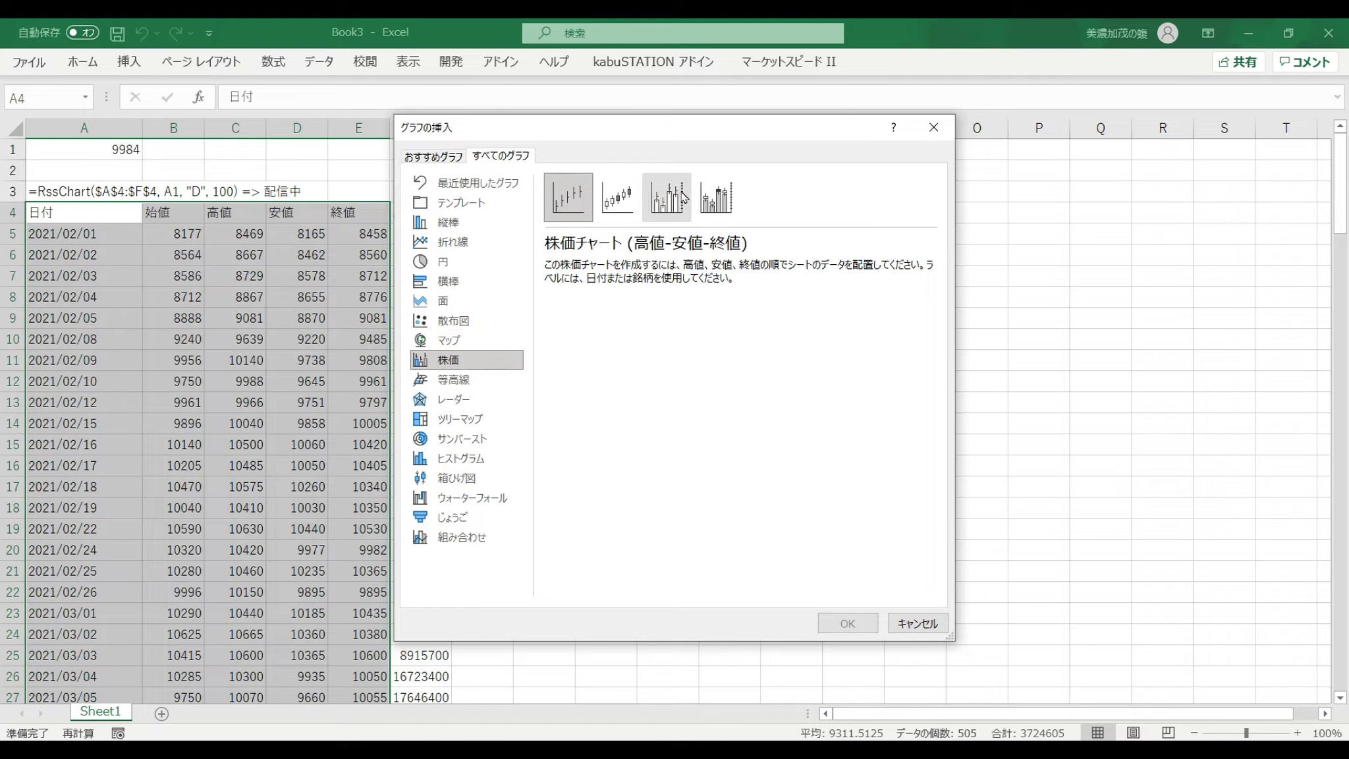
Step: Compare the stock chart subtypes and insert 株価チャート (始値-高値-安値-終値)
{"action": "left_click", "coordinate": [715, 197]}
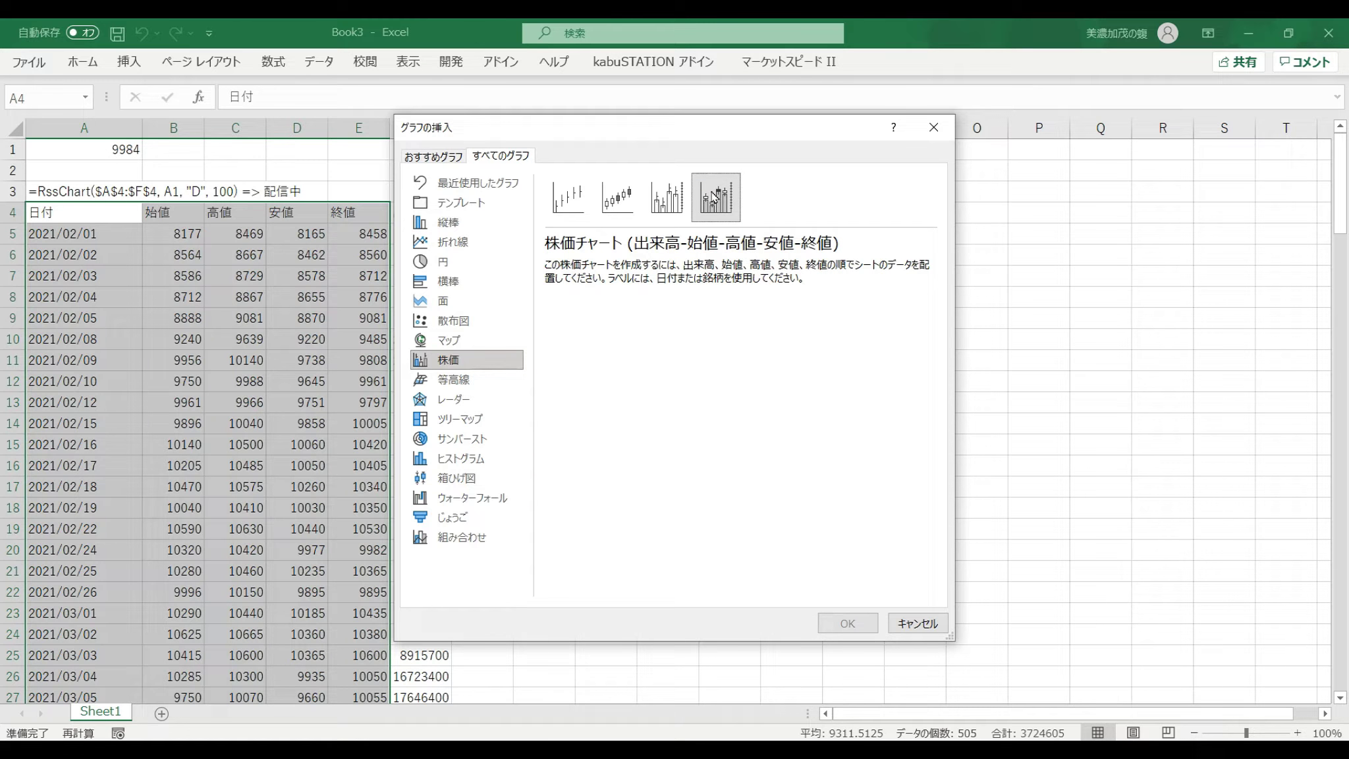
{"action": "left_click_drag", "start_coordinate": [676, 133], "coordinate": [793, 145]}
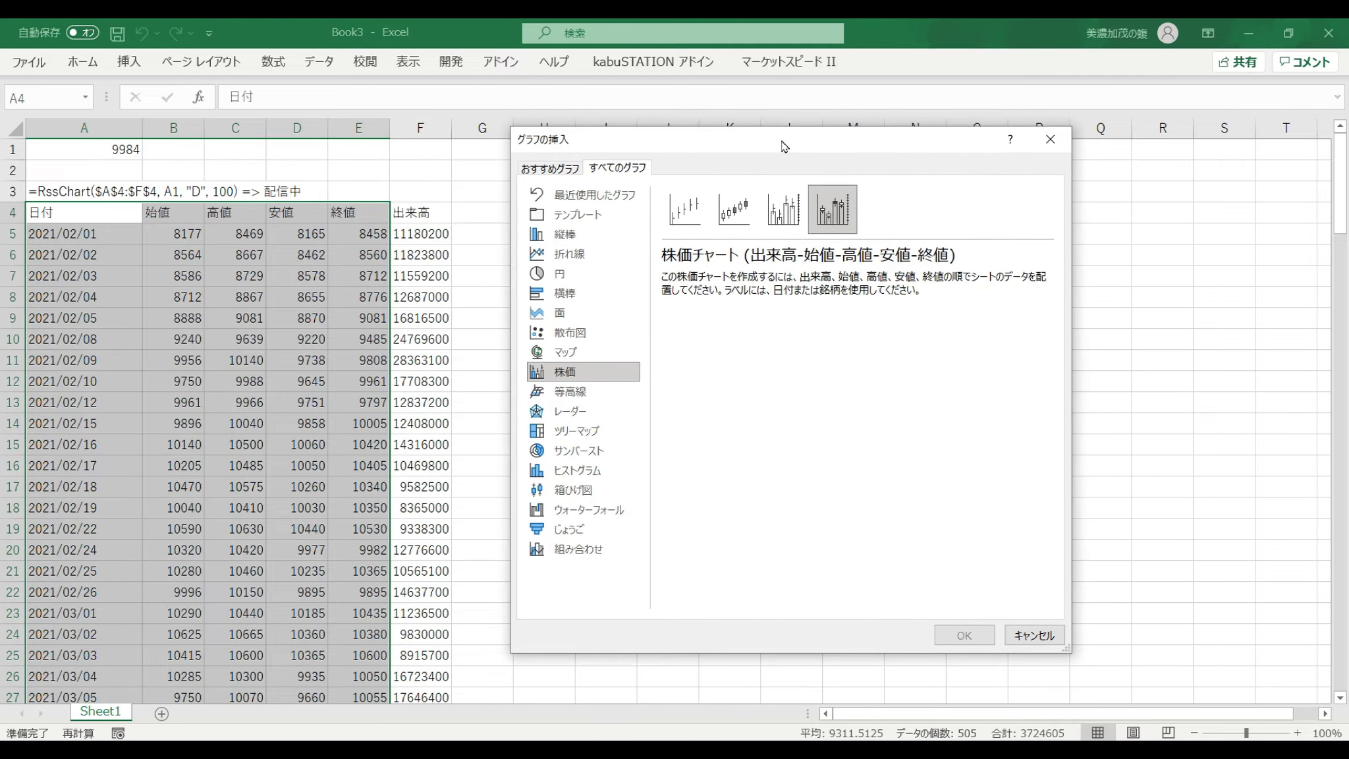
{"action": "left_click", "coordinate": [747, 209]}
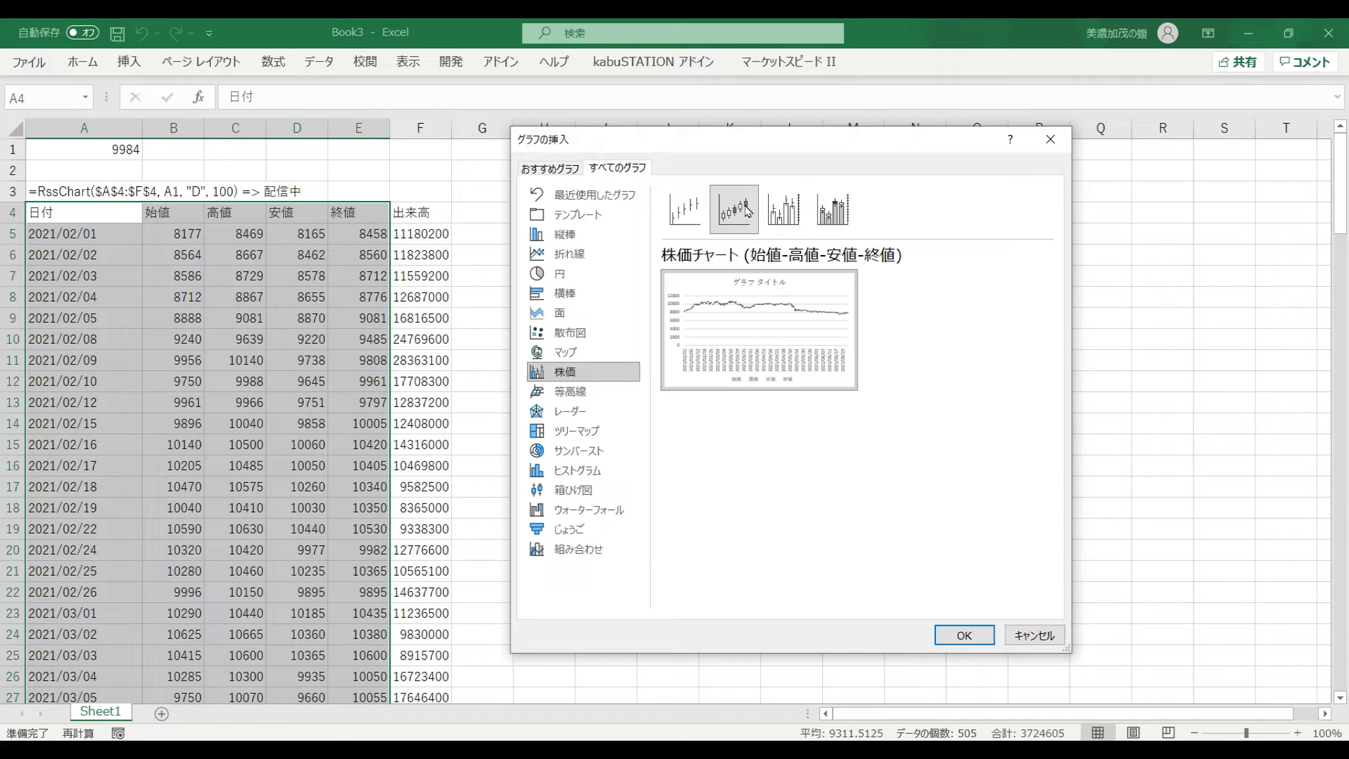
{"action": "left_click", "coordinate": [778, 211]}
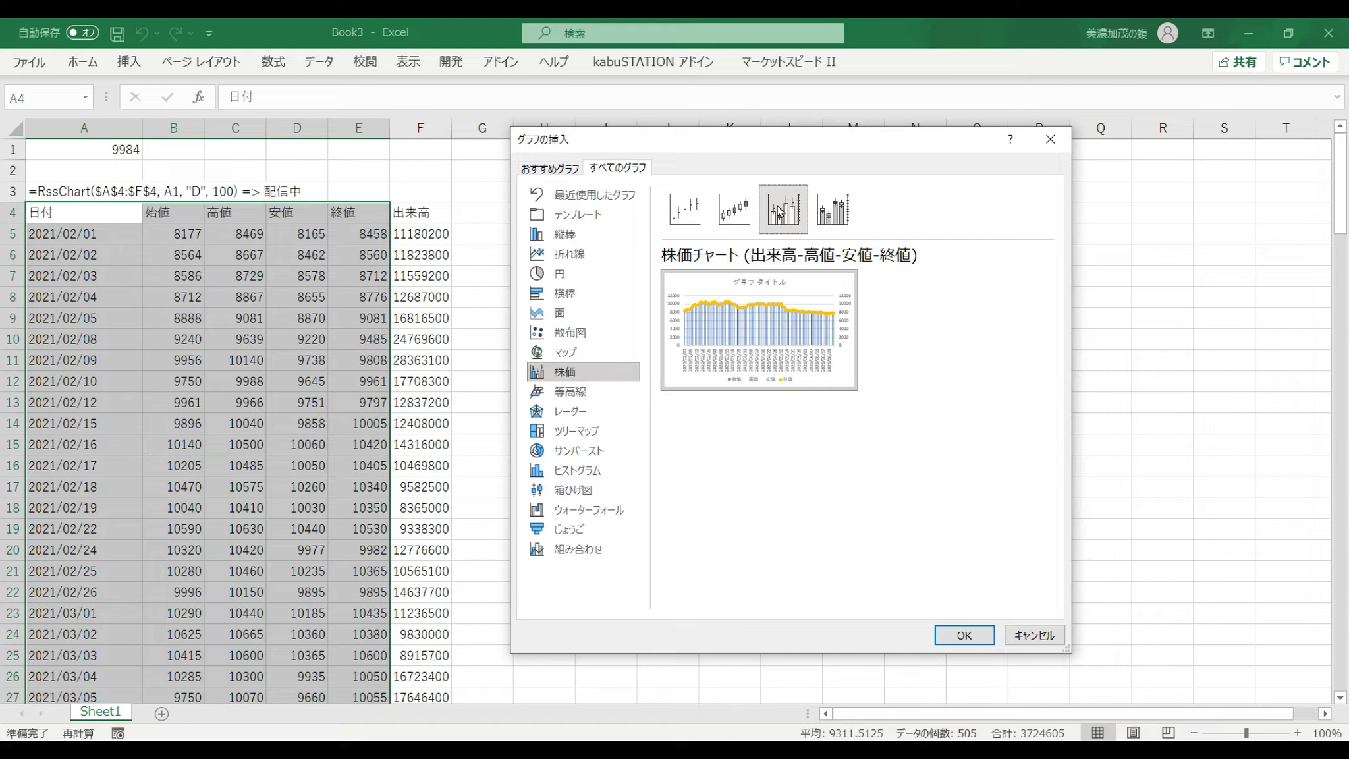
{"action": "left_click", "coordinate": [685, 209]}
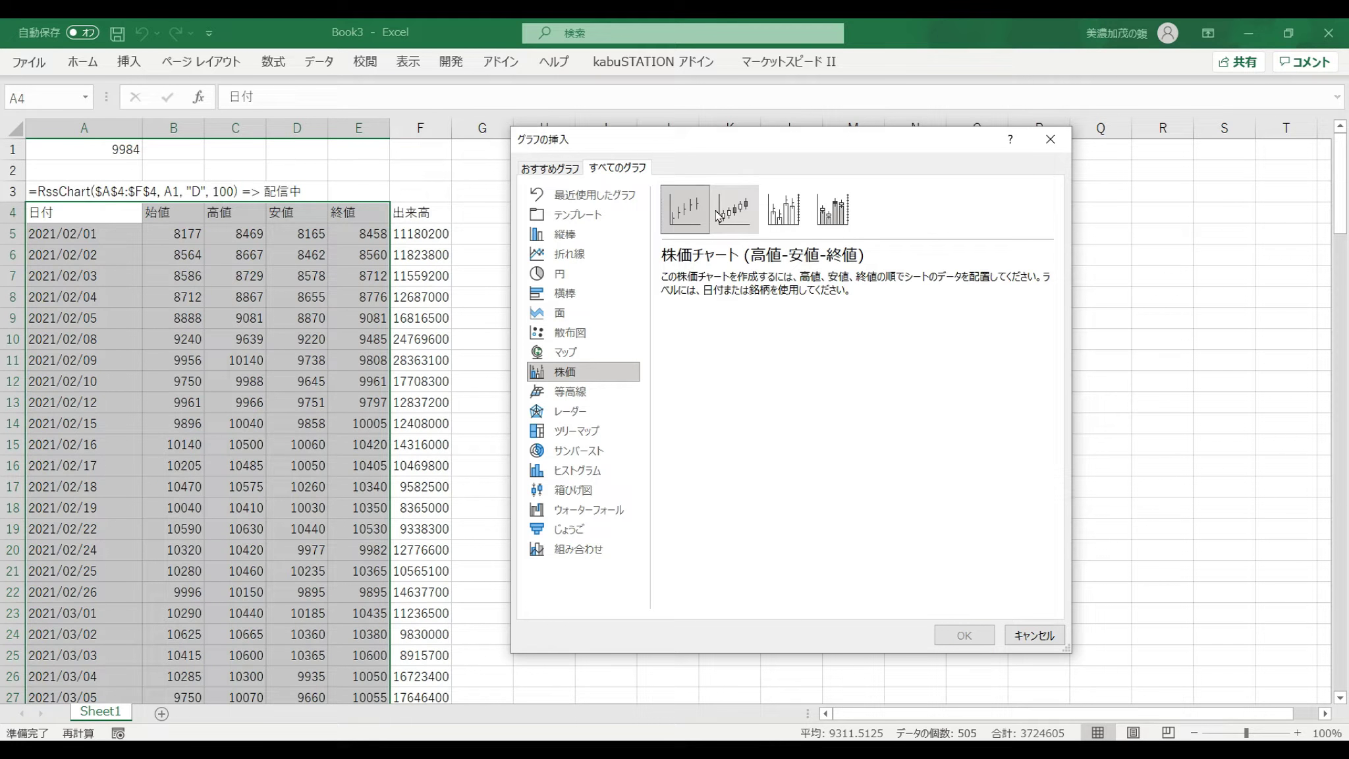
{"action": "left_click", "coordinate": [718, 216]}
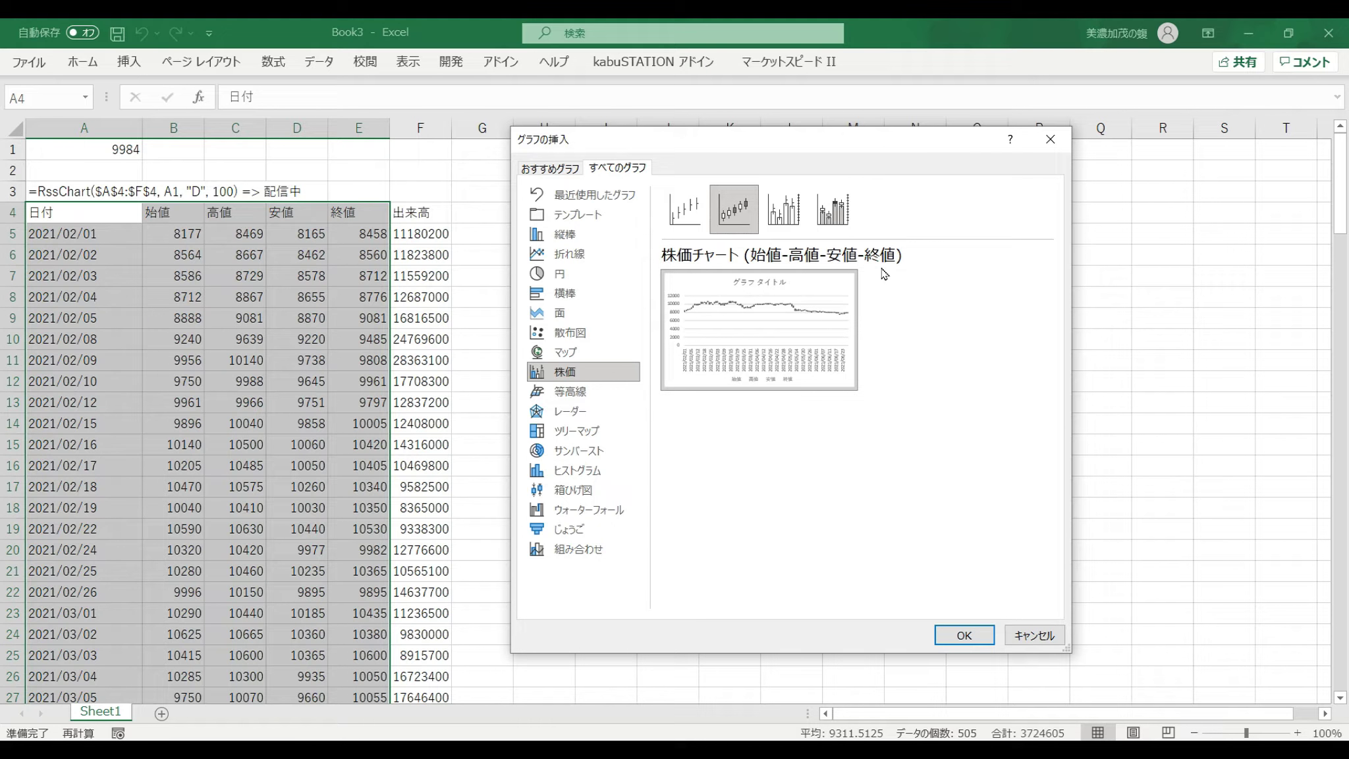
{"action": "left_click", "coordinate": [963, 635]}
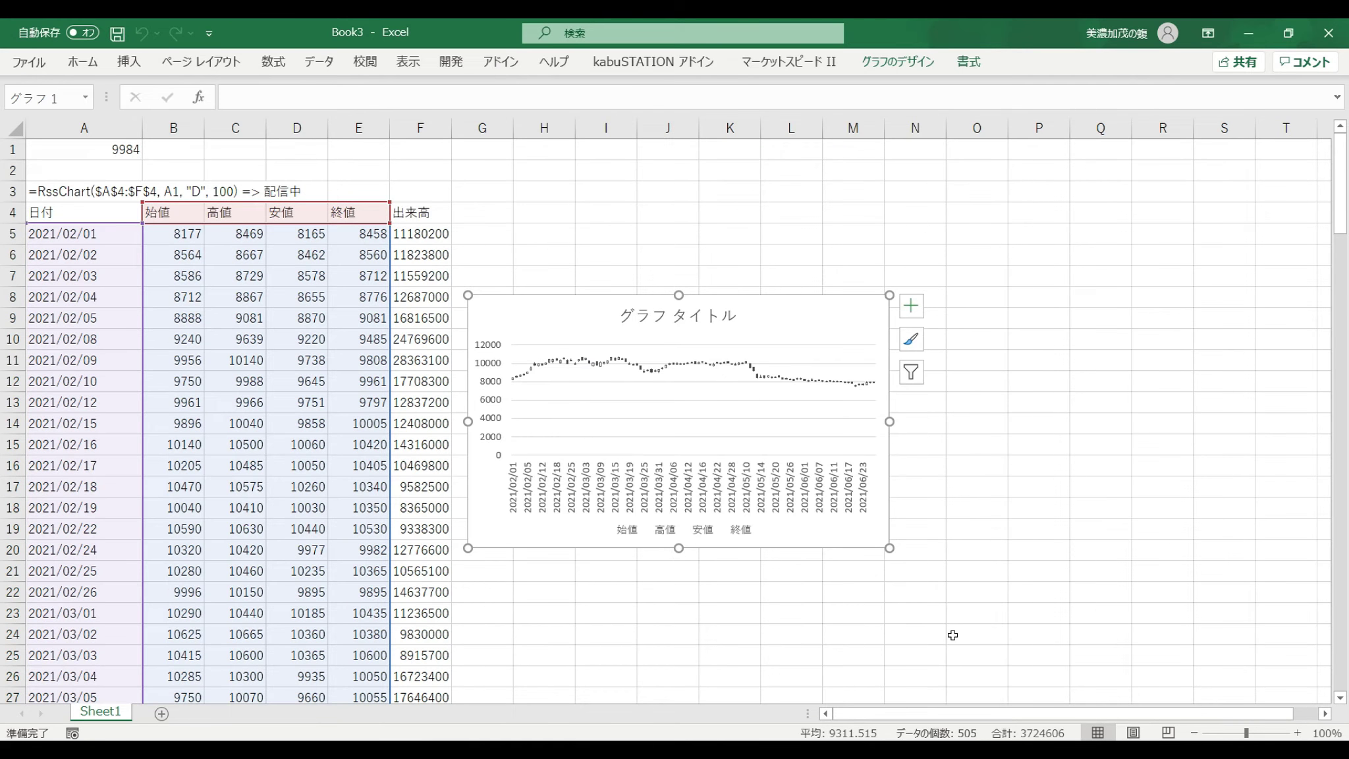
Step: Move the chart beside the data, enlarge it to span about columns G to S and rows 1 to 17, and delete its title
{"action": "left_click_drag", "start_coordinate": [819, 318], "coordinate": [848, 165]}
{"action": "left_click_drag", "start_coordinate": [916, 395], "coordinate": [1247, 487]}
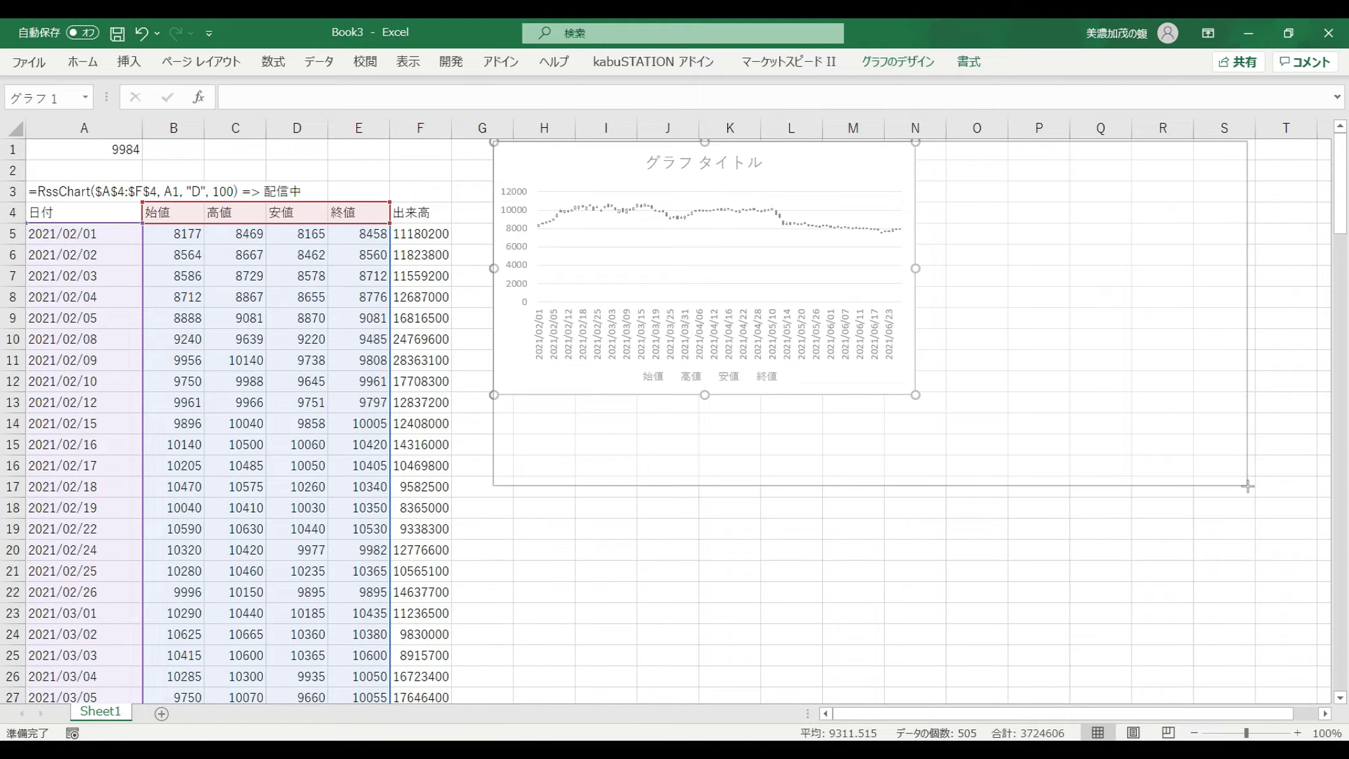
{"action": "left_click_drag", "start_coordinate": [1248, 486], "coordinate": [1210, 490]}
{"action": "left_click", "coordinate": [894, 161]}
{"action": "key", "text": "Delete"}
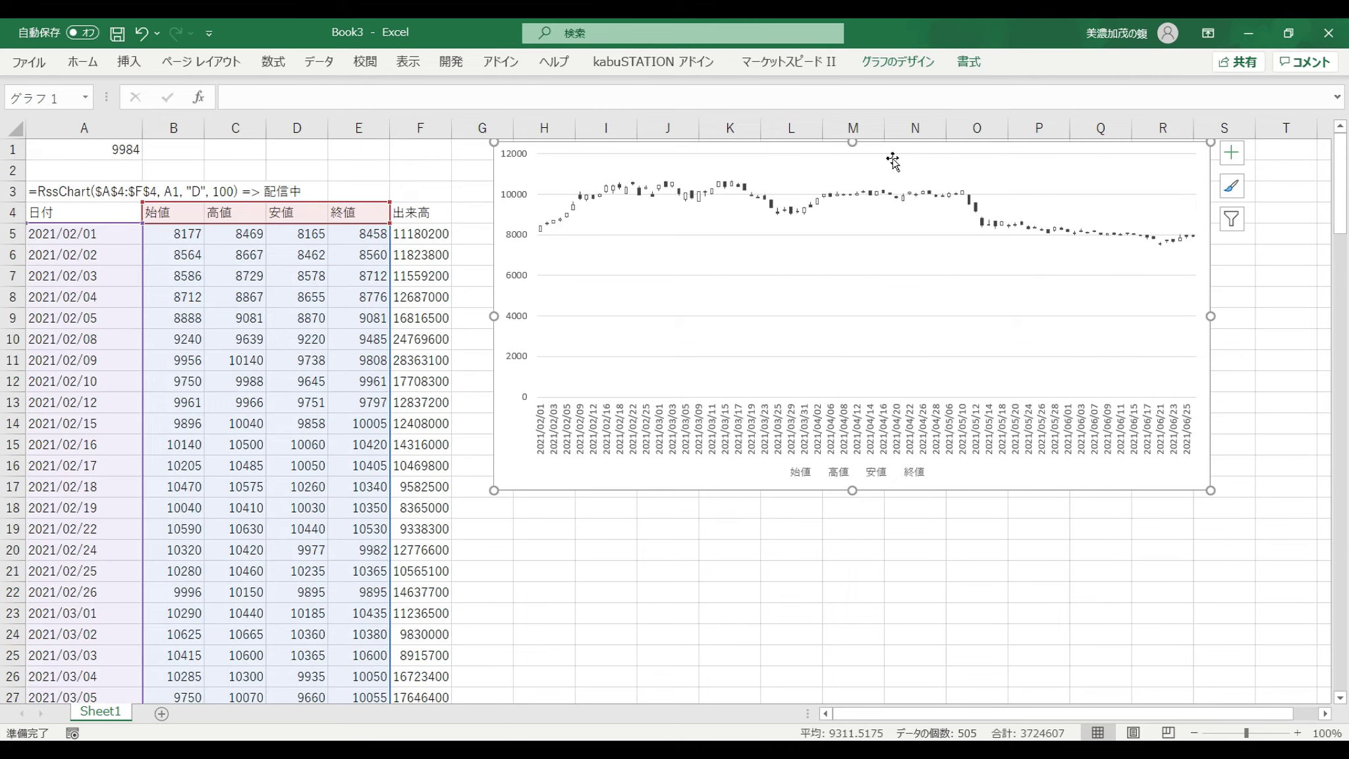
{"action": "left_click", "coordinate": [520, 356]}
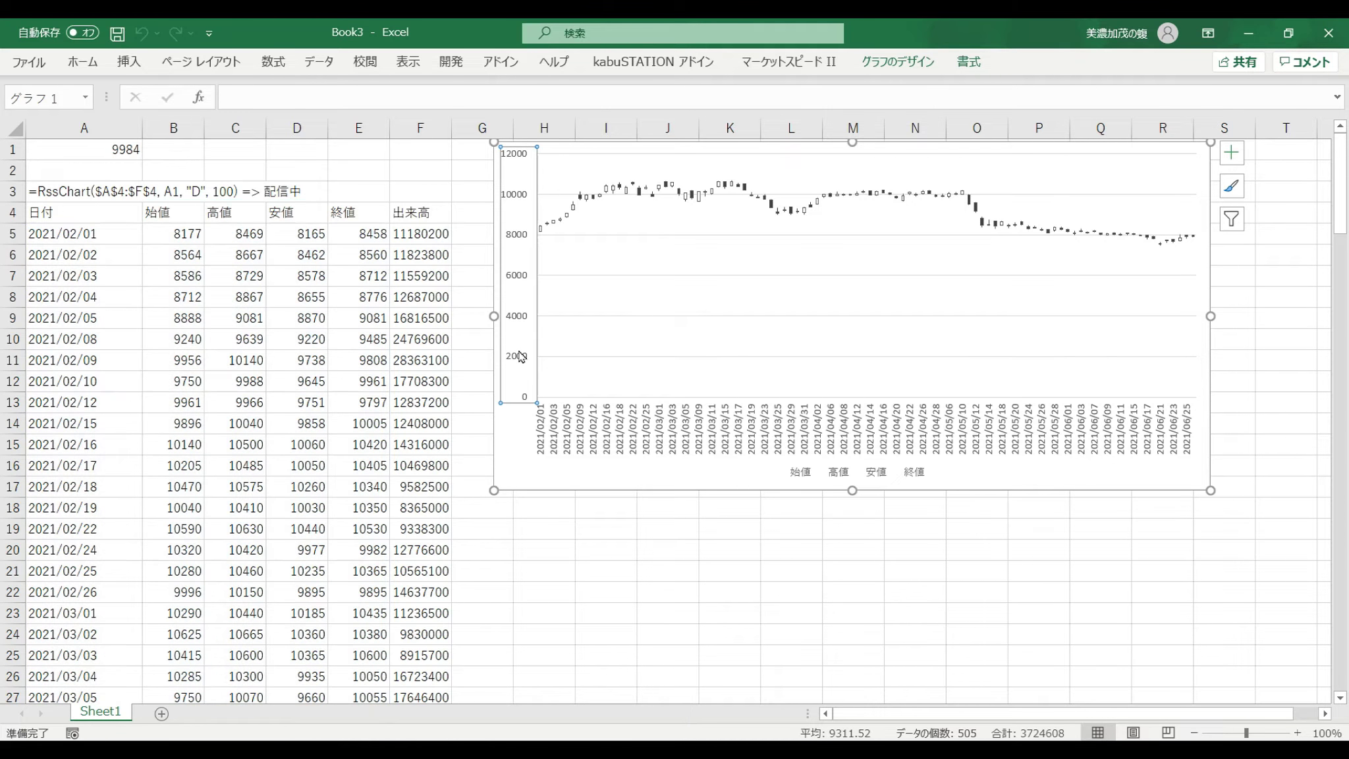
{"action": "right_click", "coordinate": [520, 356]}
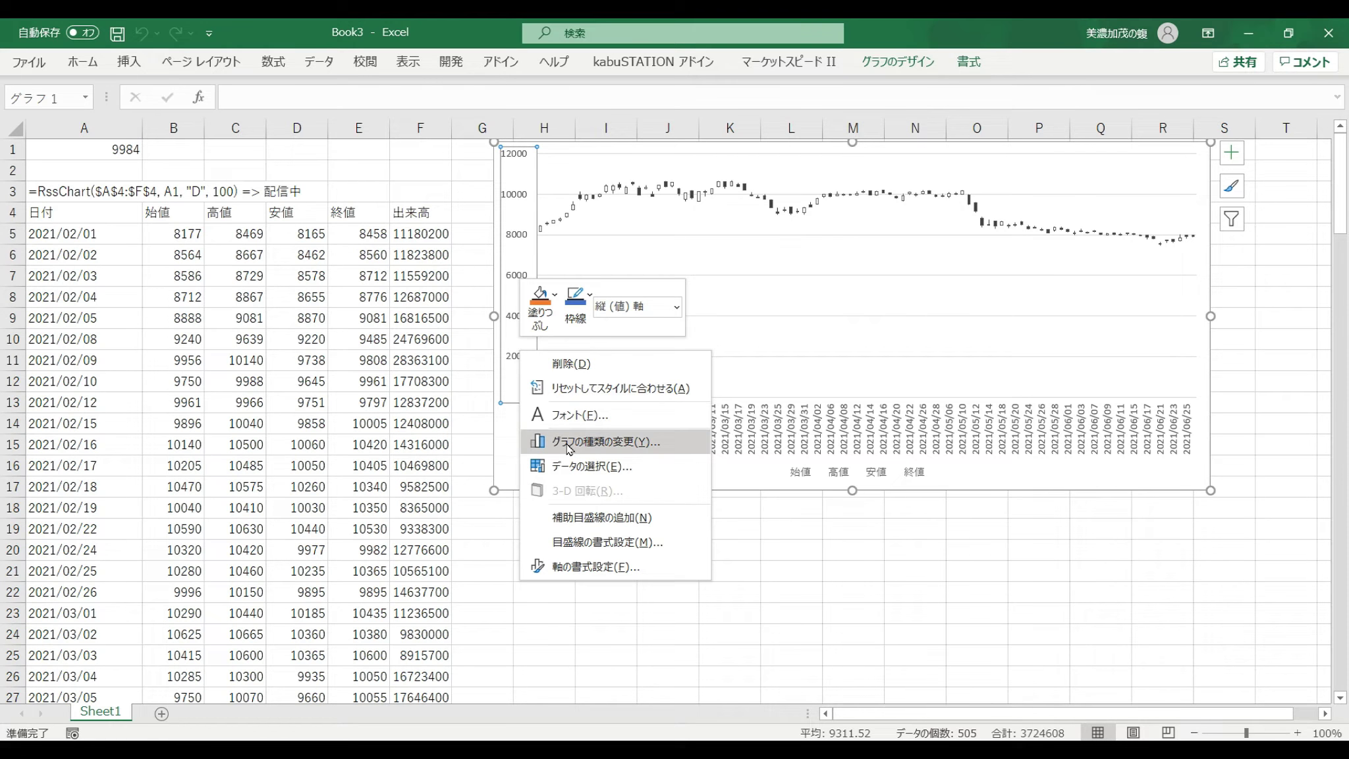
{"action": "left_click", "coordinate": [652, 540]}
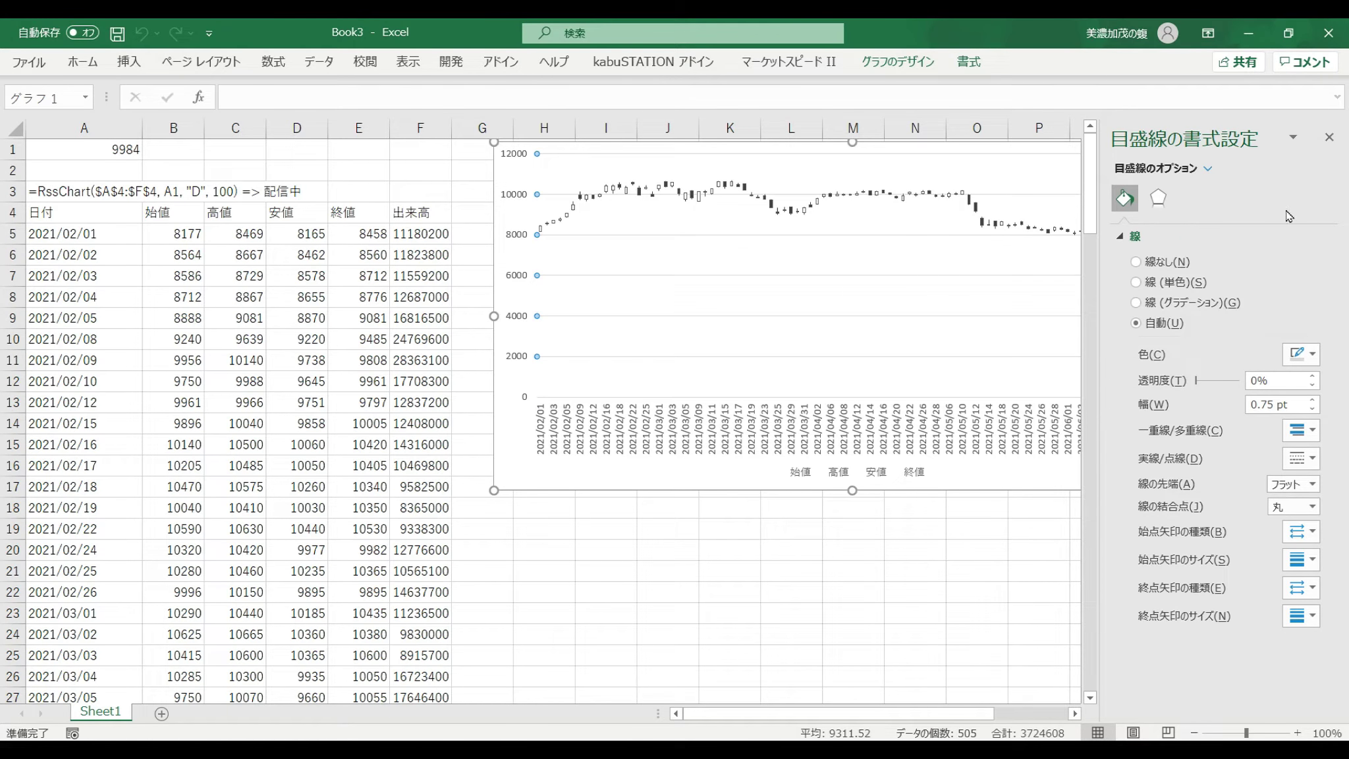
{"action": "left_click", "coordinate": [1329, 137]}
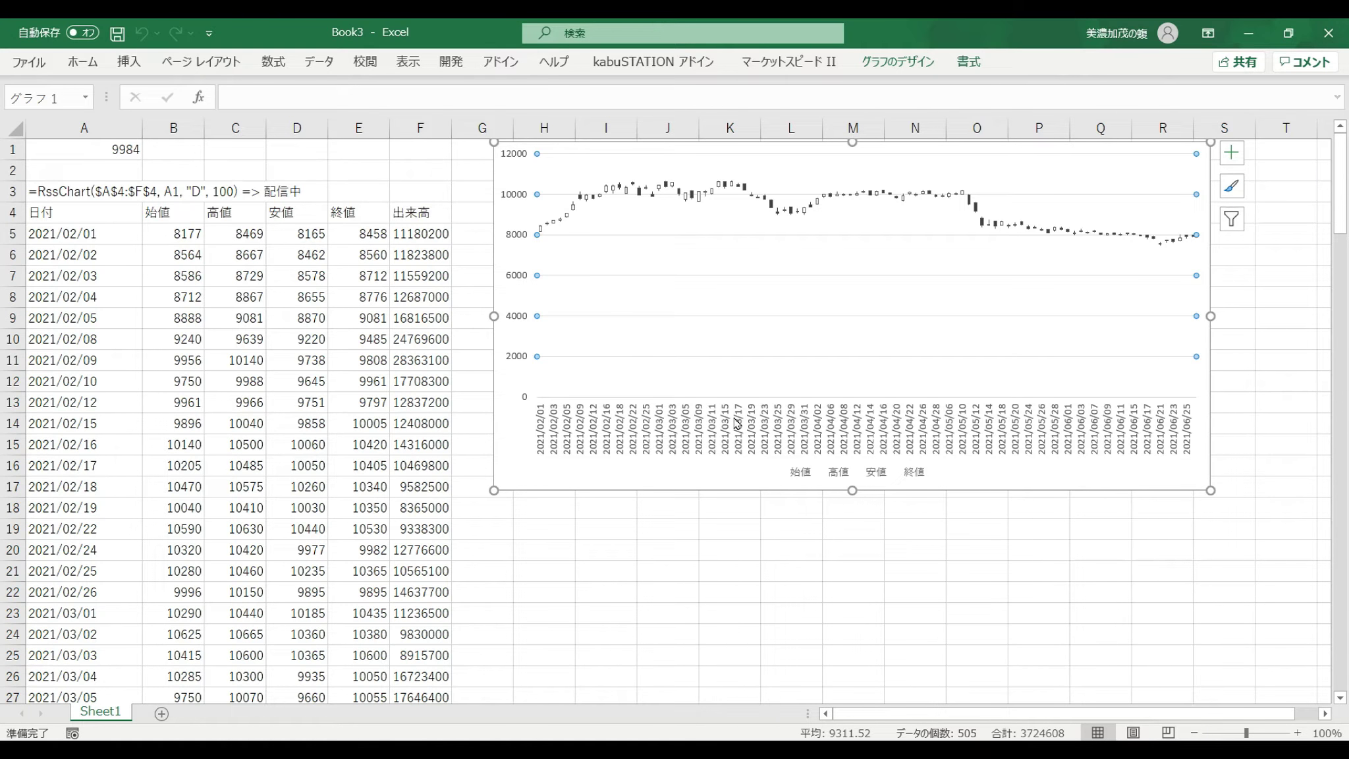
{"action": "left_click", "coordinate": [529, 518]}
{"action": "left_click", "coordinate": [539, 571]}
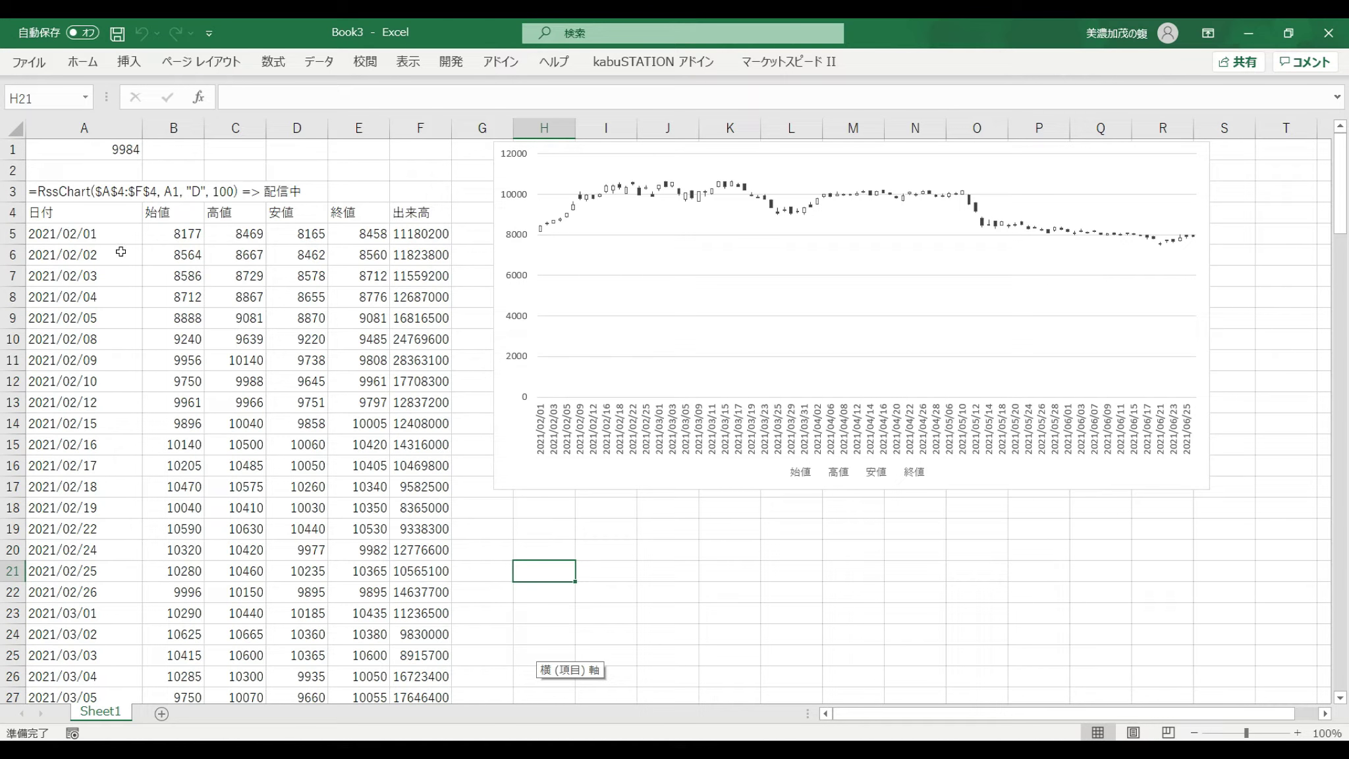
Step: Select the date column A4:A104 together with the volume column F4:F104, headers included
{"action": "left_click", "coordinate": [90, 214]}
{"action": "scroll", "coordinate": [121, 408], "scroll_direction": "down", "scroll_amount": 19}
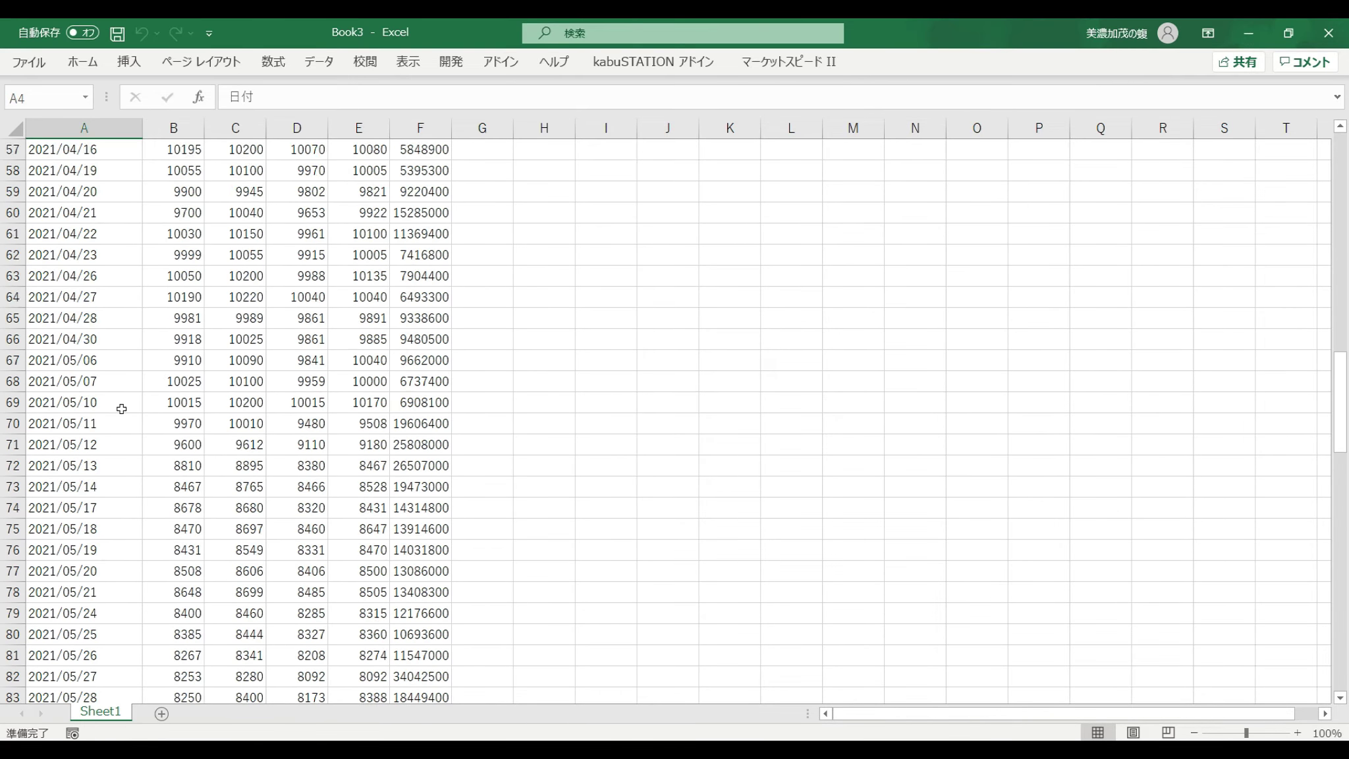
{"action": "scroll", "coordinate": [121, 409], "scroll_direction": "down", "scroll_amount": 12}
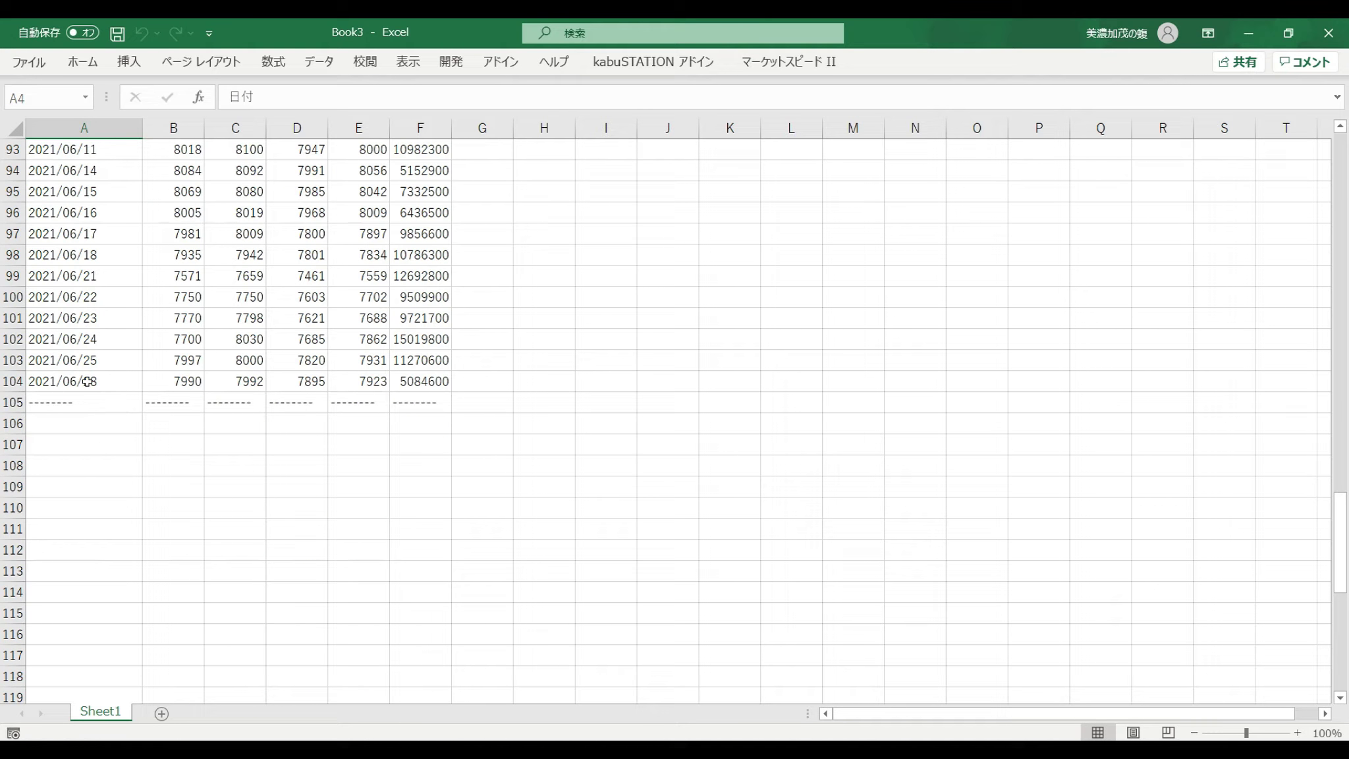
{"action": "left_click", "coordinate": [88, 381], "text": "shift"}
{"action": "left_click_drag", "start_coordinate": [422, 383], "coordinate": [409, 214]}
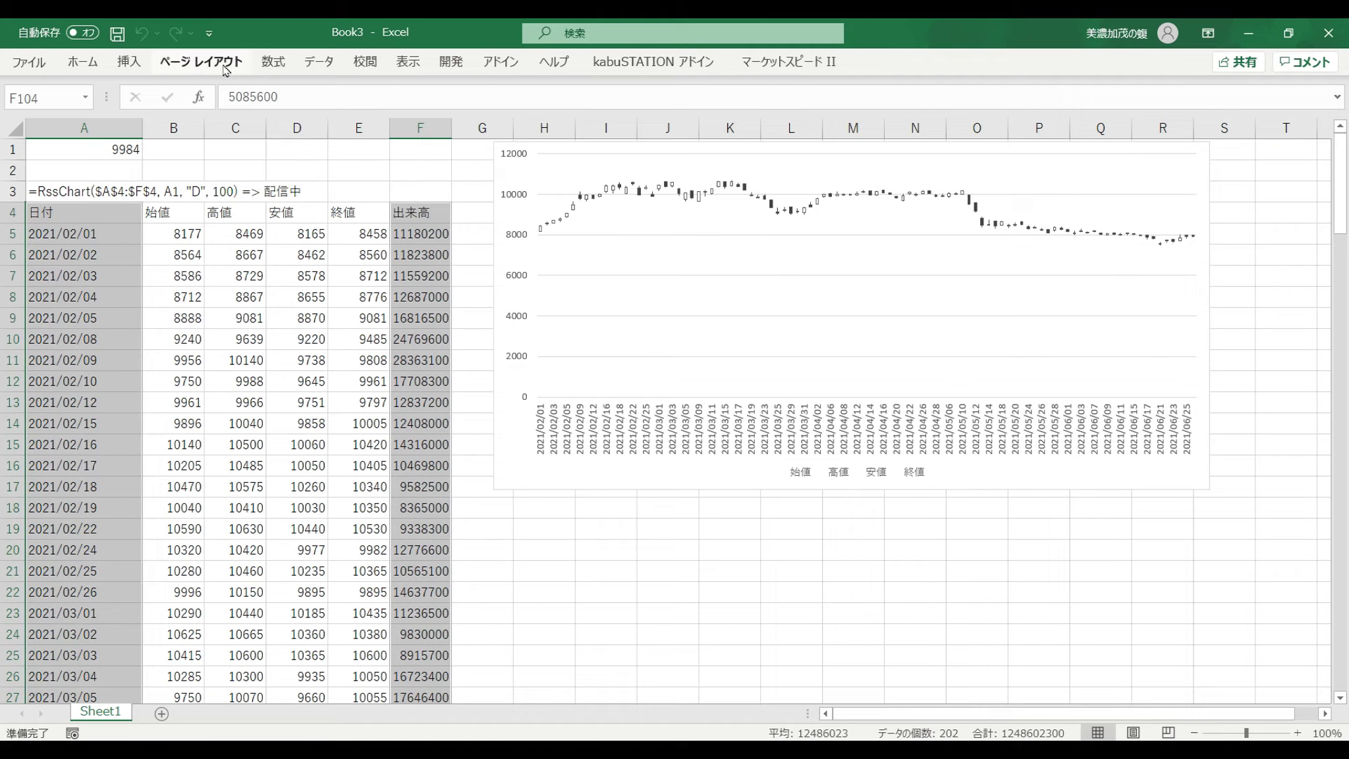
Step: Insert a 2-D column chart of 出来高 by date from the selected columns
{"action": "left_click", "coordinate": [144, 67]}
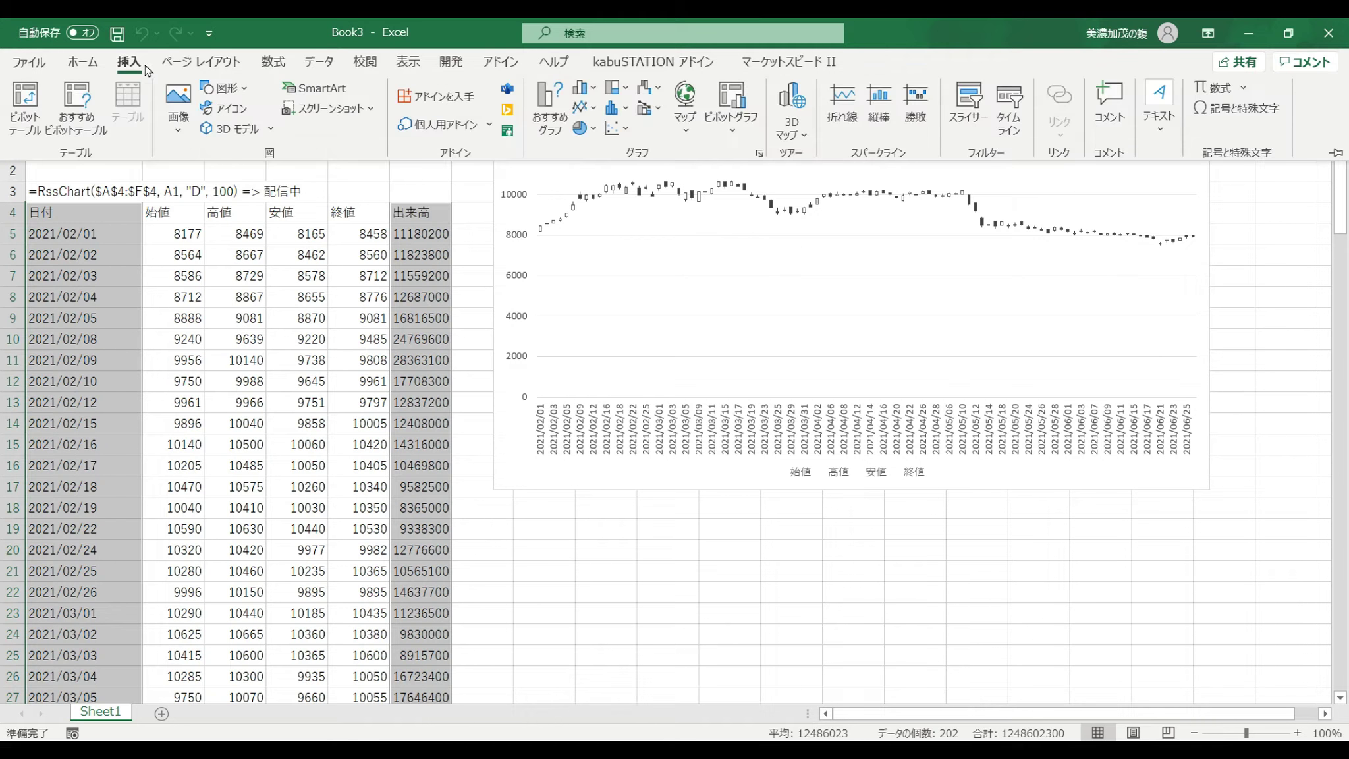
{"action": "left_click", "coordinate": [591, 91]}
{"action": "left_click", "coordinate": [594, 149]}
Step: Fit the volume chart directly beneath the price chart at the same width, spanning about rows 17 to 26, and delete its title
{"action": "left_click_drag", "start_coordinate": [621, 326], "coordinate": [624, 400]}
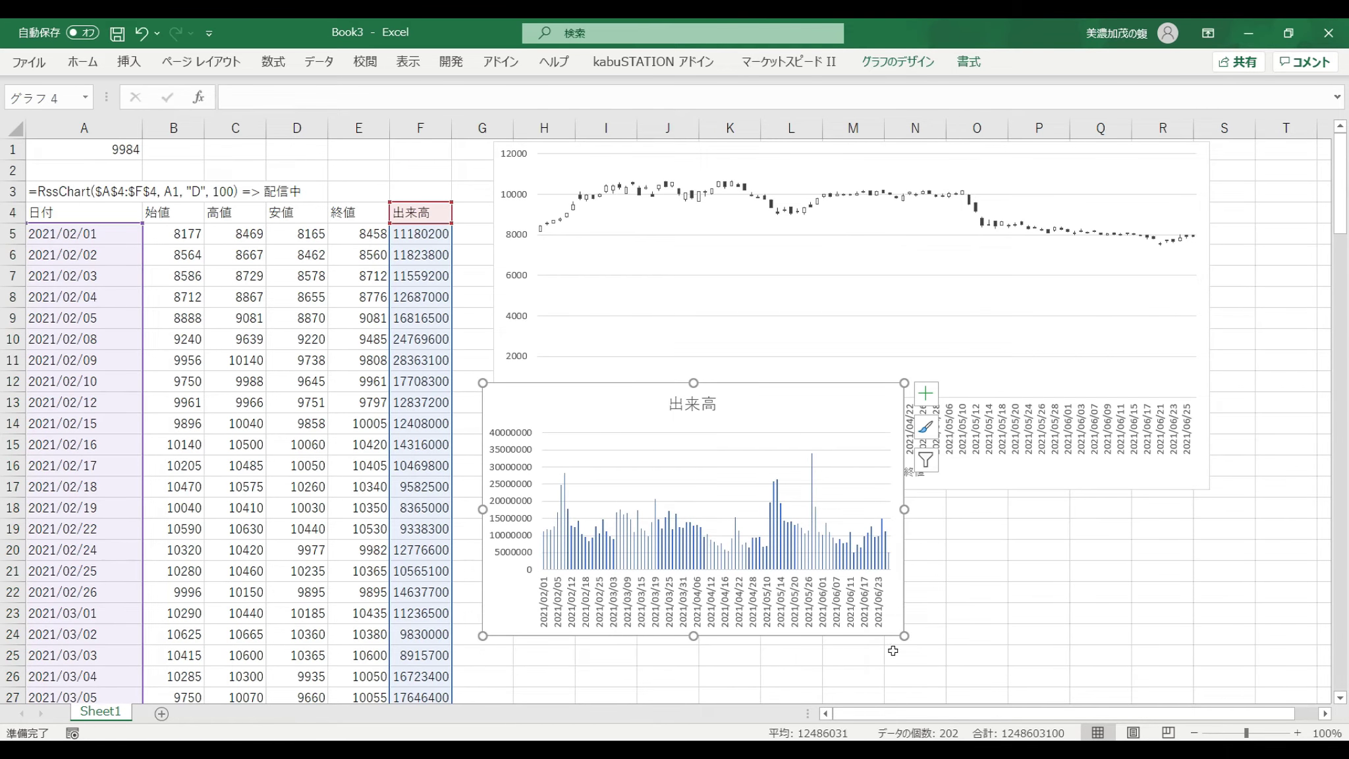
{"action": "left_click_drag", "start_coordinate": [907, 636], "coordinate": [1211, 580]}
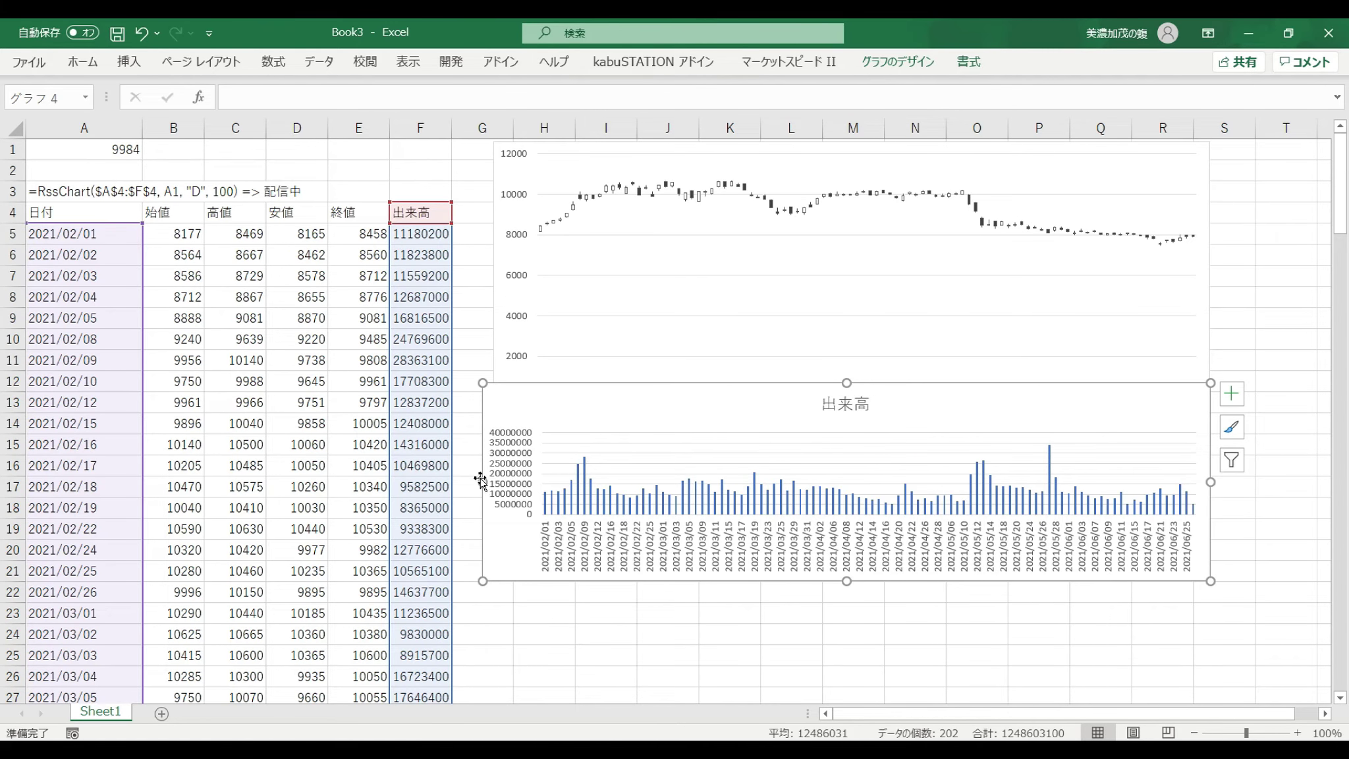
{"action": "left_click_drag", "start_coordinate": [483, 482], "coordinate": [493, 482]}
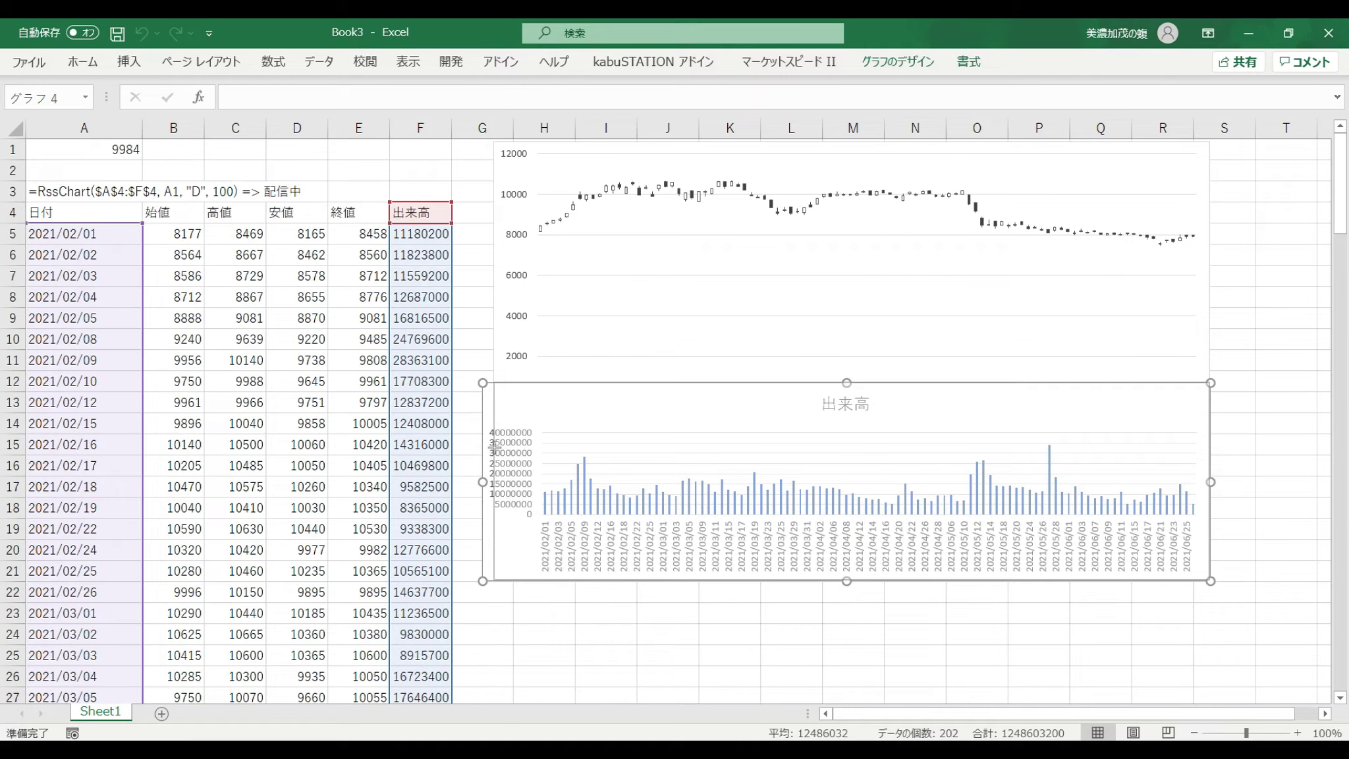
{"action": "mouse_move", "coordinate": [697, 397]}
{"action": "left_mouse_down"}
{"action": "mouse_move", "coordinate": [702, 542]}
{"action": "mouse_move", "coordinate": [699, 504]}
{"action": "left_mouse_up"}
{"action": "left_click", "coordinate": [822, 513]}
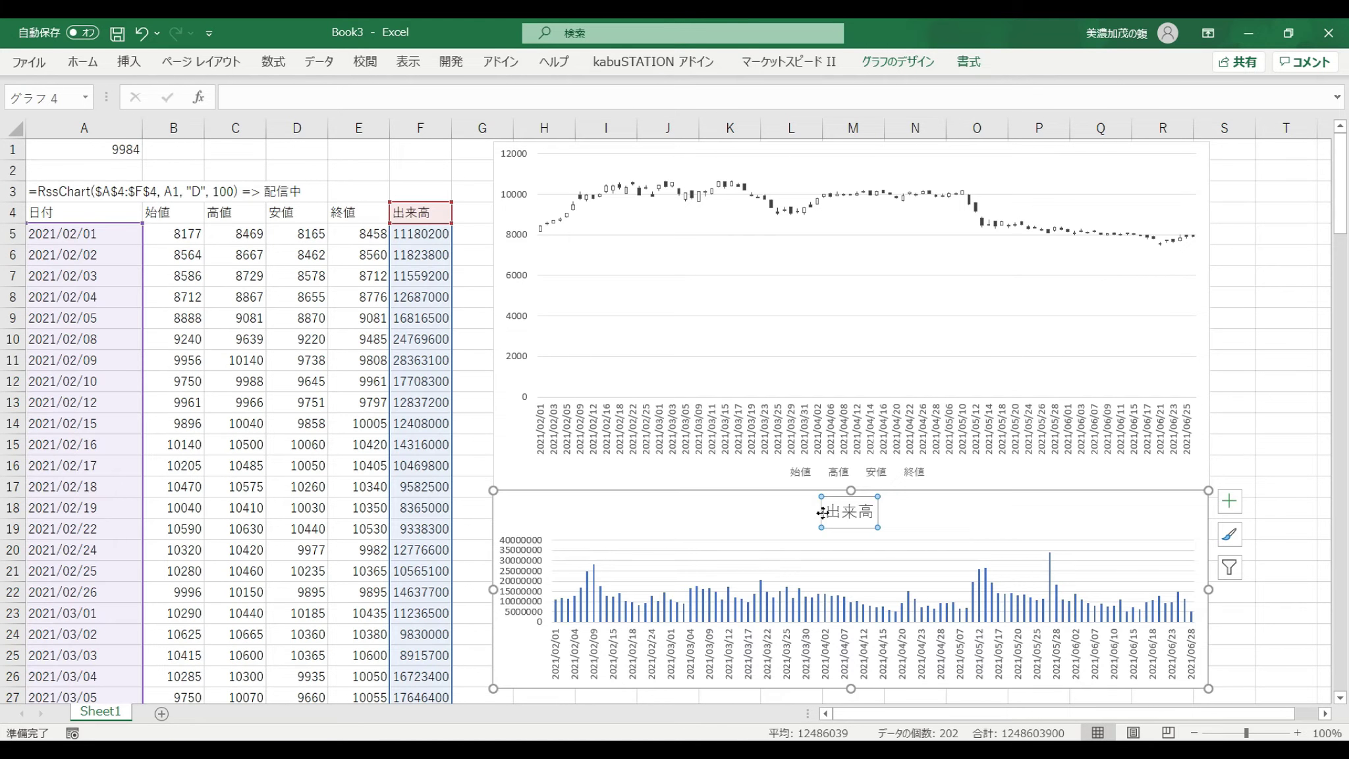
{"action": "key", "text": "Delete"}
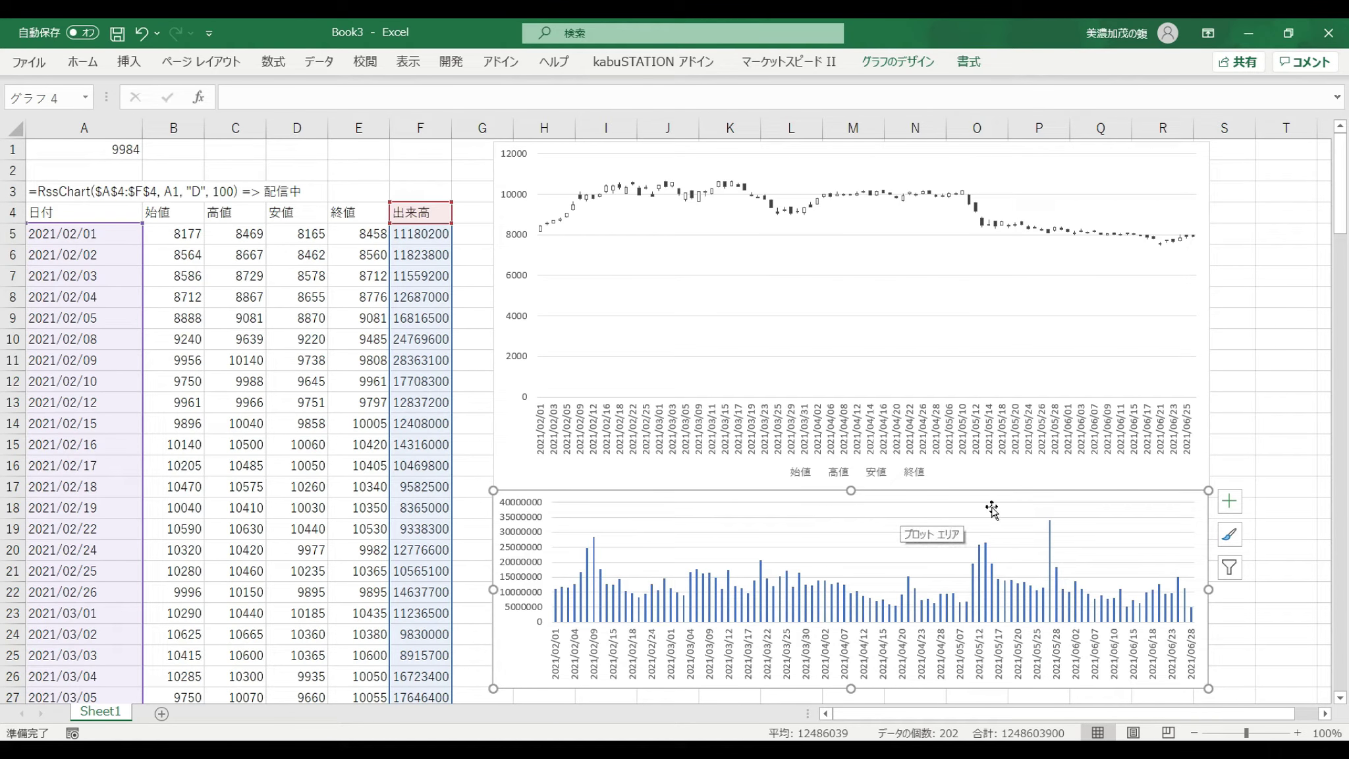
Step: Set the minimum bound of the price chart's vertical axis to 7000
{"action": "left_click", "coordinate": [522, 286]}
{"action": "right_click", "coordinate": [523, 286]}
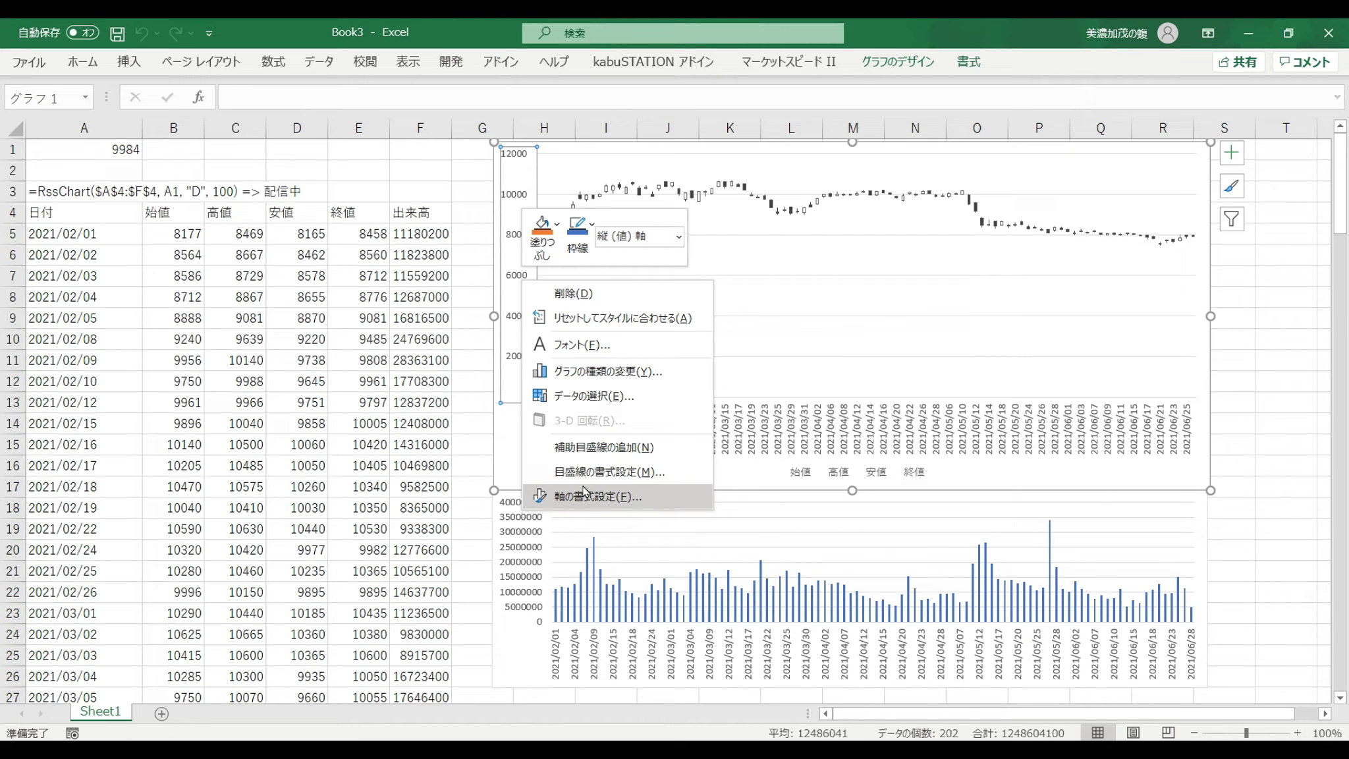
{"action": "left_click", "coordinate": [583, 498]}
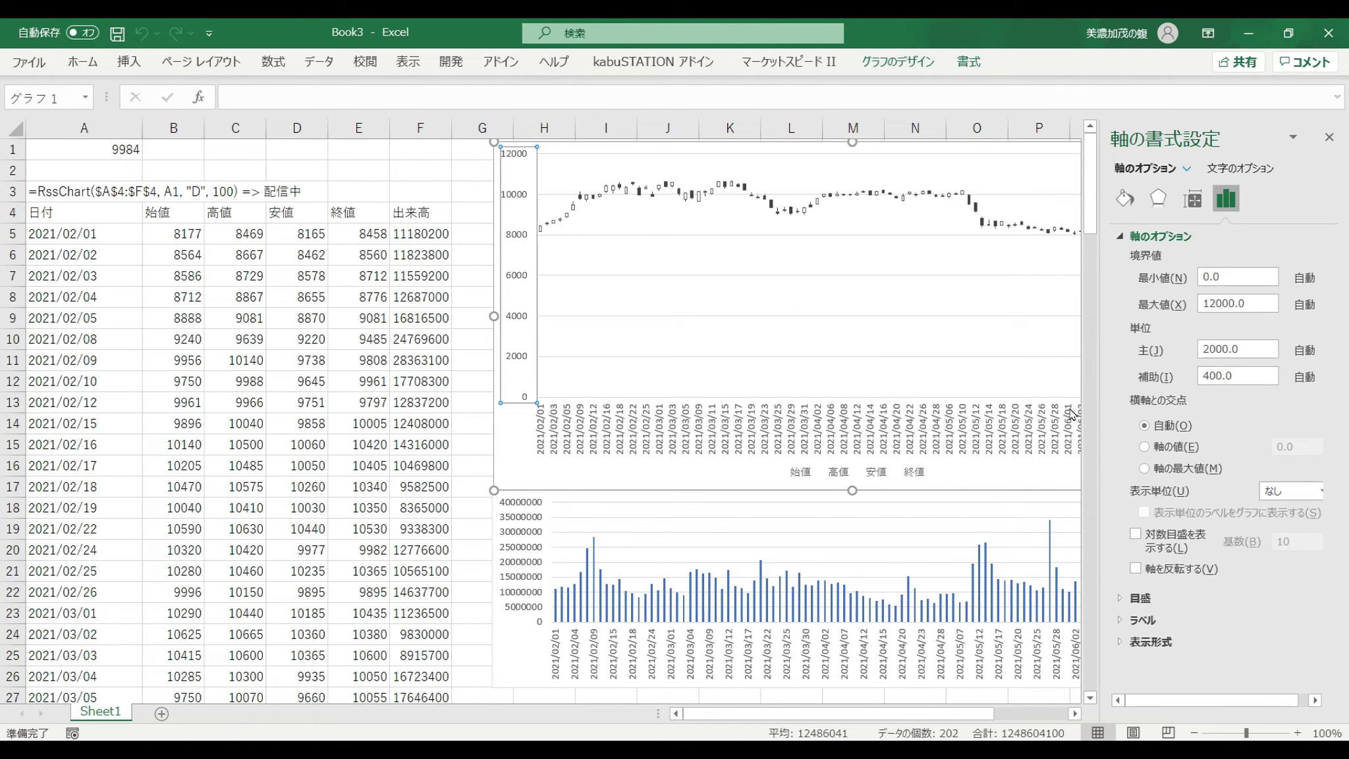
{"action": "double_click", "coordinate": [1212, 277]}
{"action": "type", "text": "7000"}
{"action": "key", "text": "Return"}
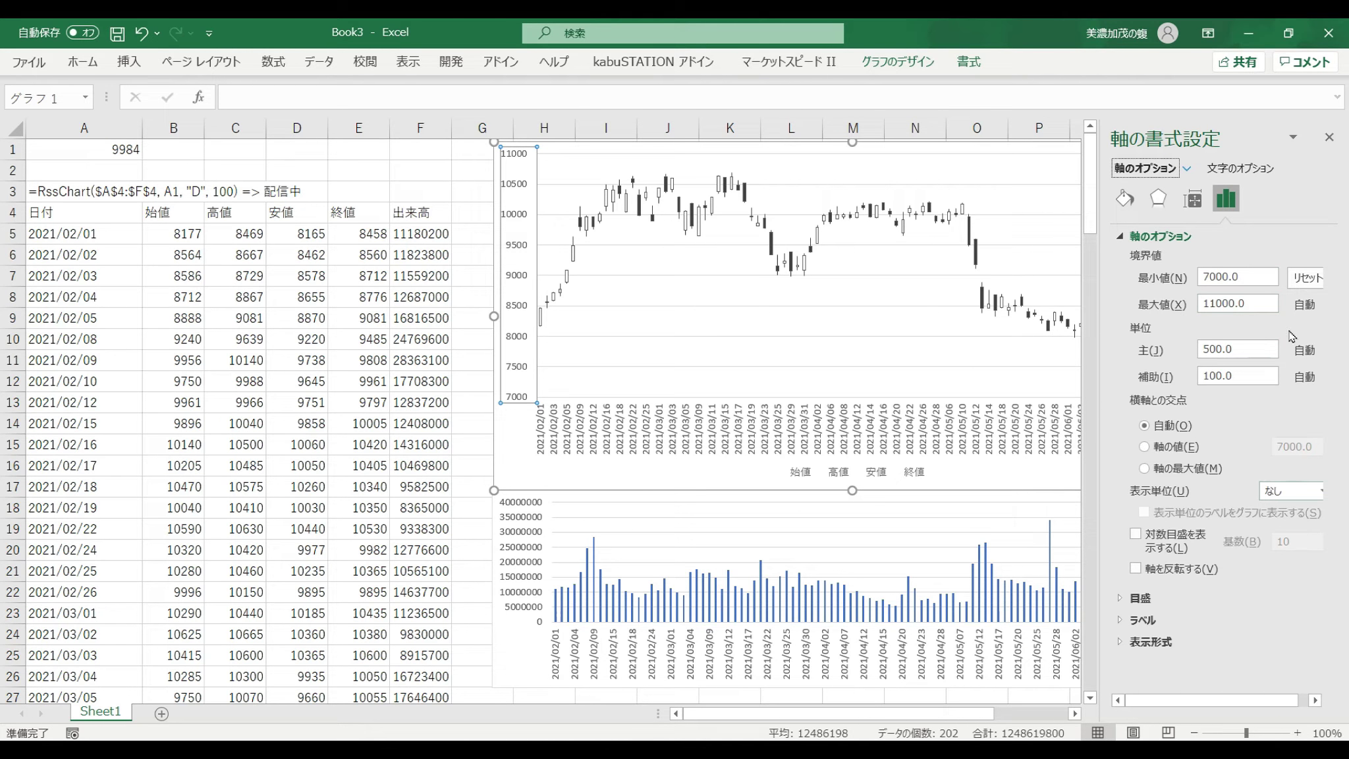
{"action": "left_click", "coordinate": [1326, 138]}
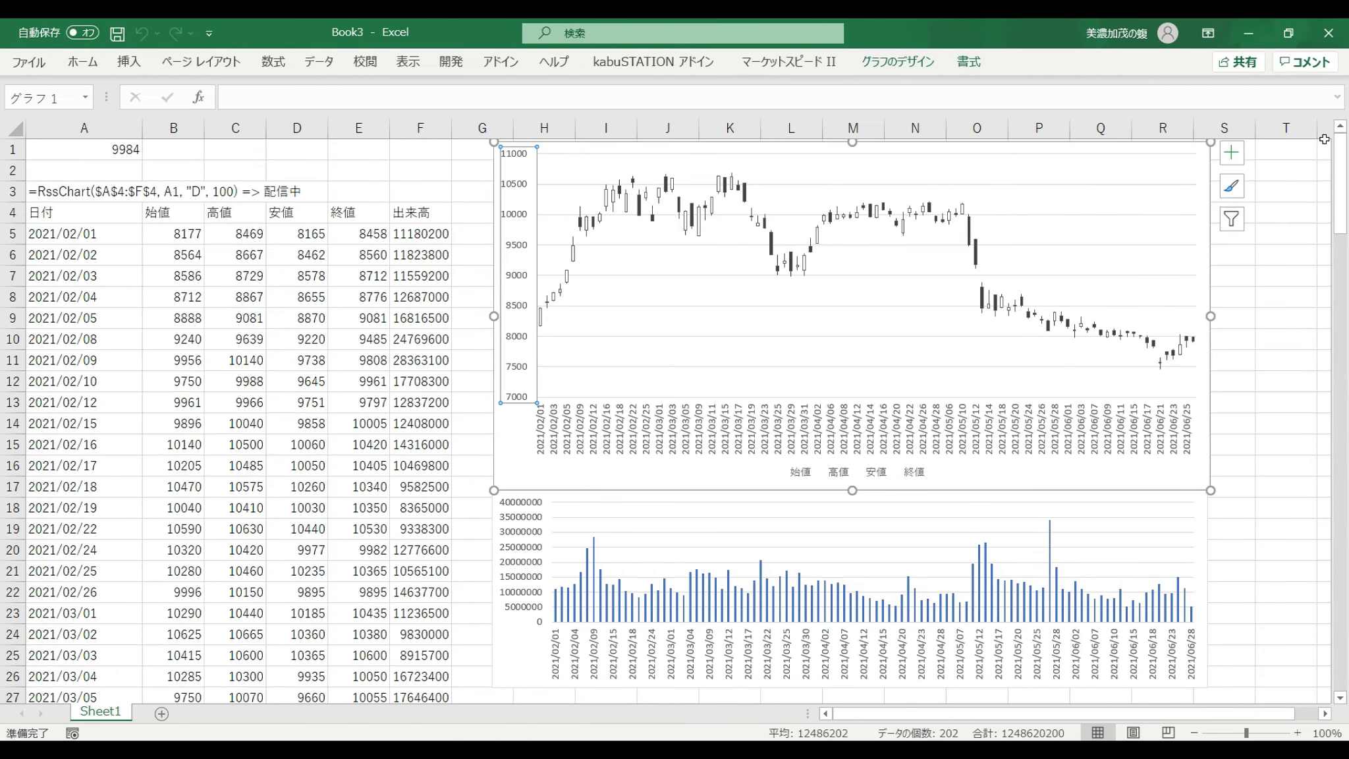
{"action": "left_click_drag", "start_coordinate": [1342, 199], "coordinate": [1343, 199]}
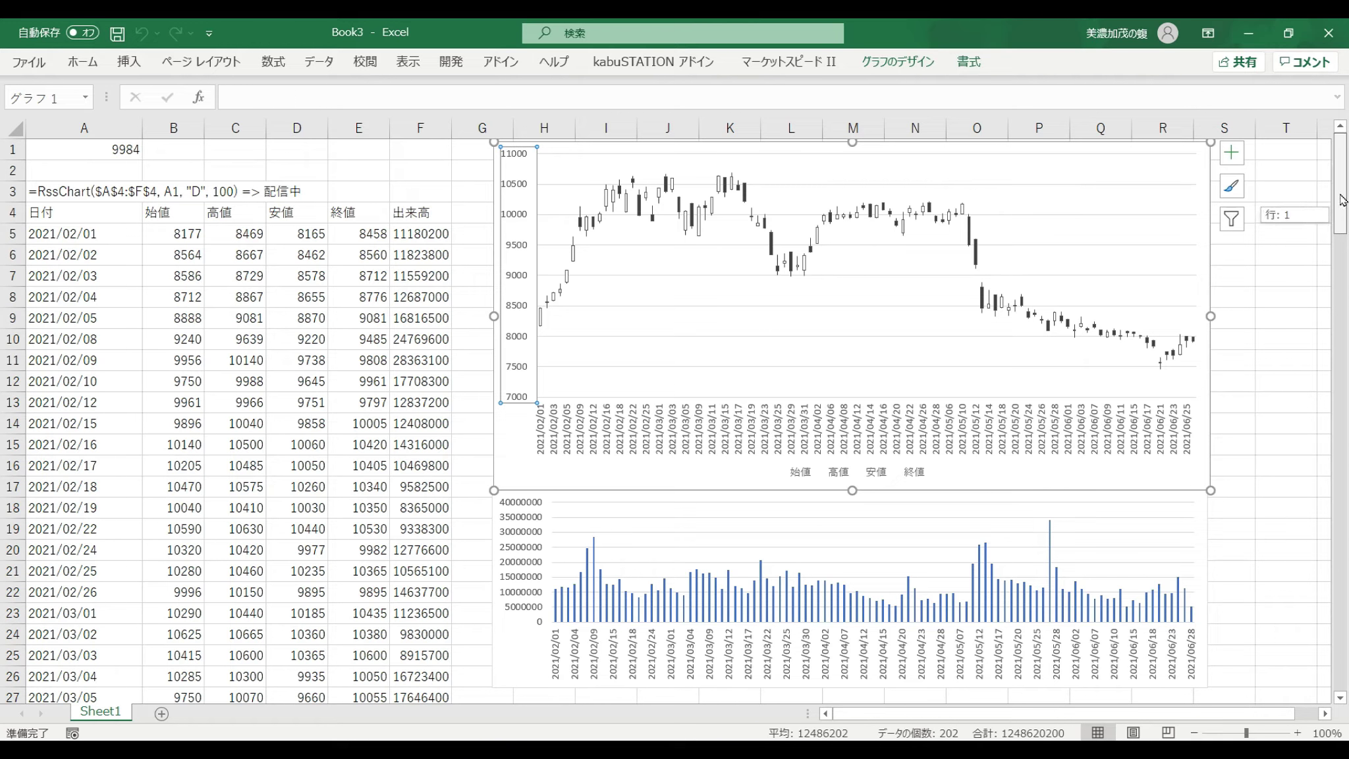
{"action": "left_click", "coordinate": [1278, 318]}
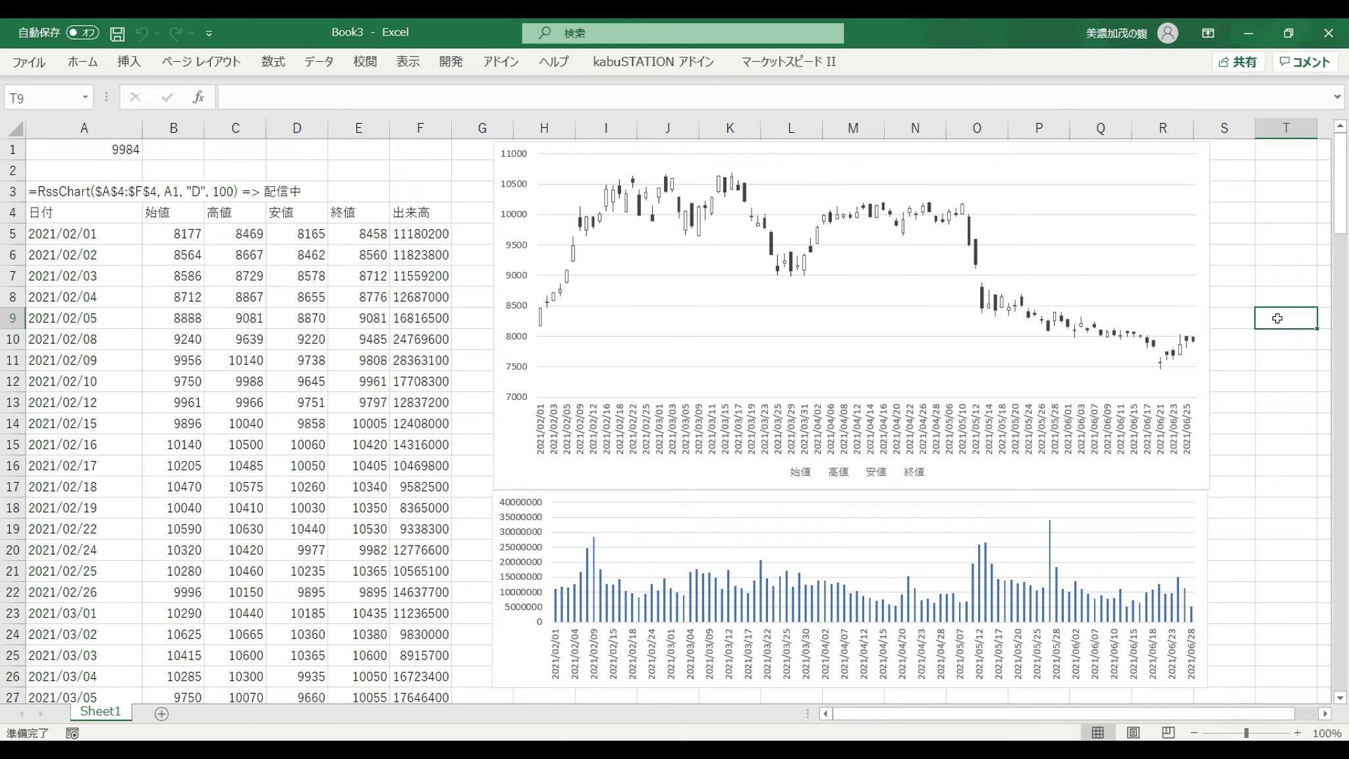
Step: Change the stock code in cell A1 to 4004
{"action": "left_click", "coordinate": [123, 154]}
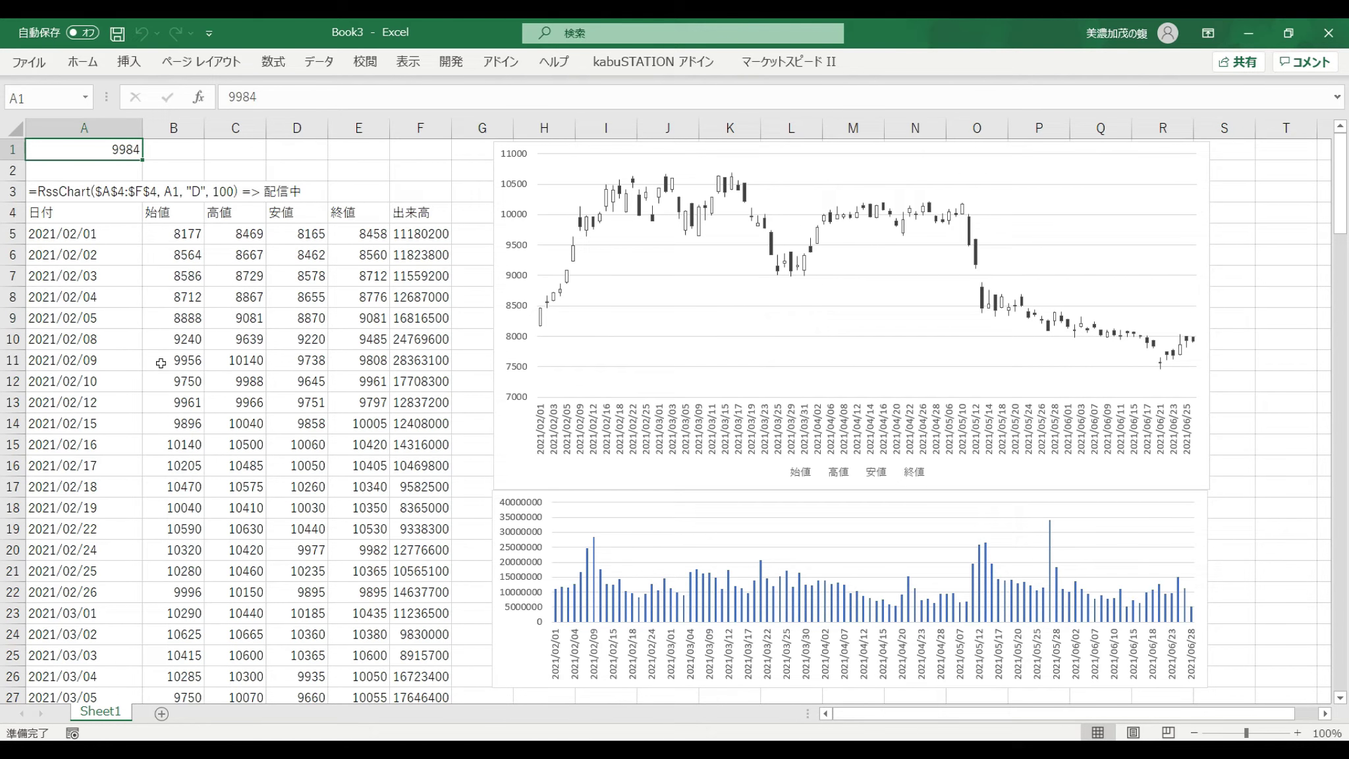
{"action": "type", "text": "4004"}
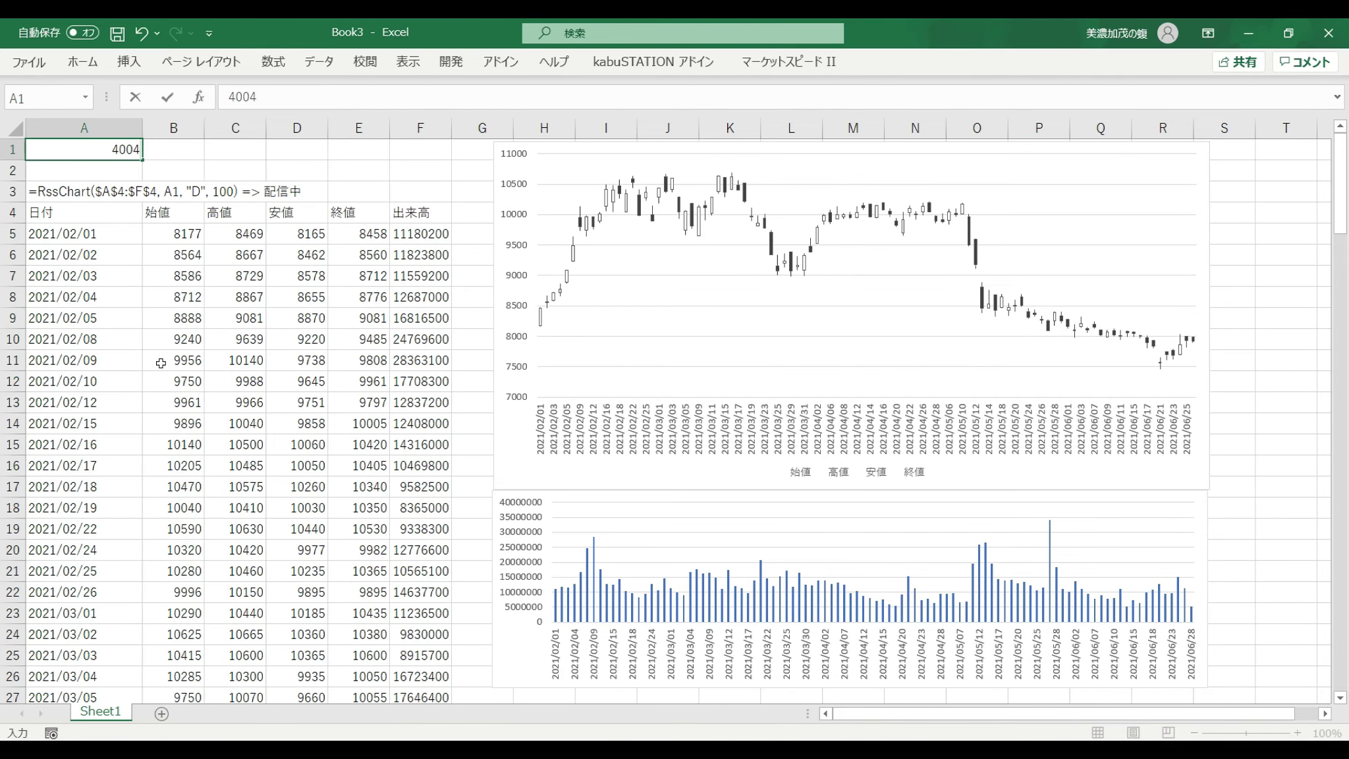
{"action": "key", "text": "Return"}
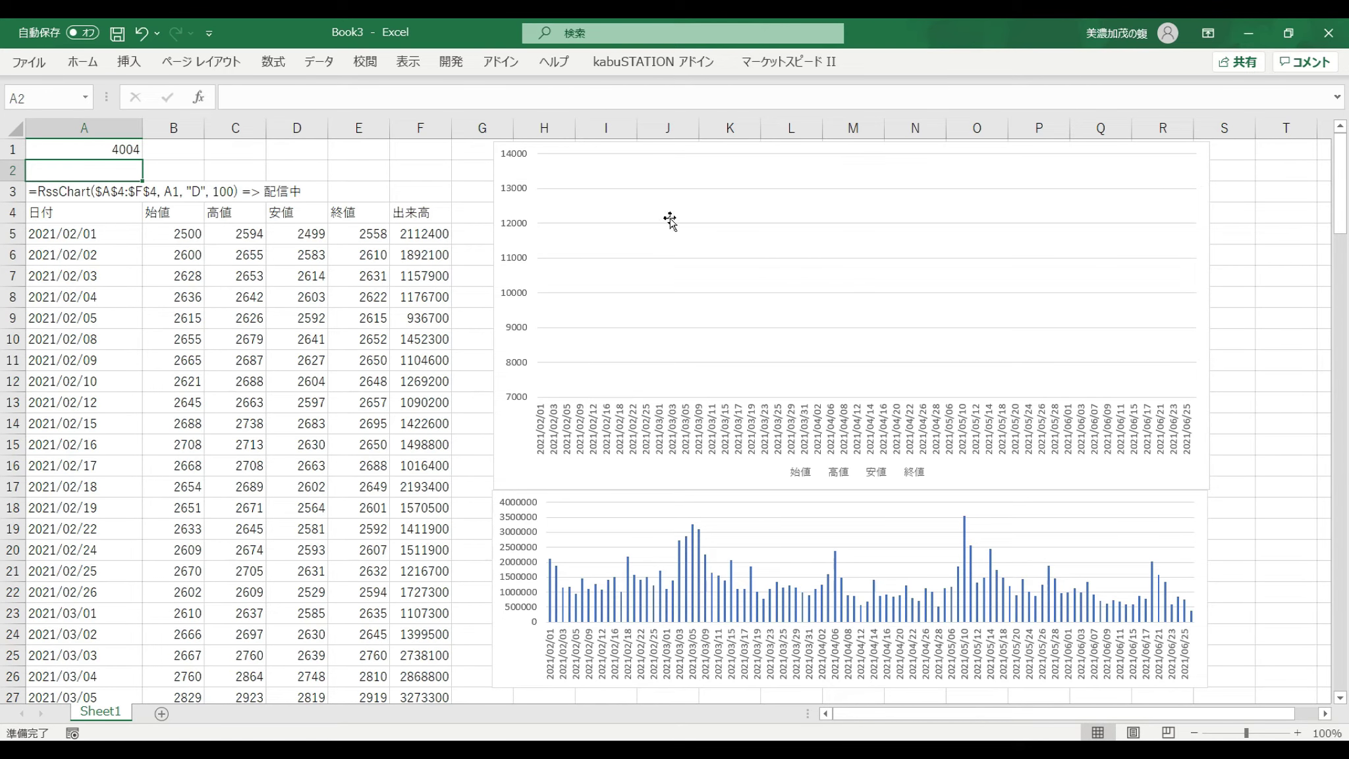
{"action": "right_click", "coordinate": [518, 257]}
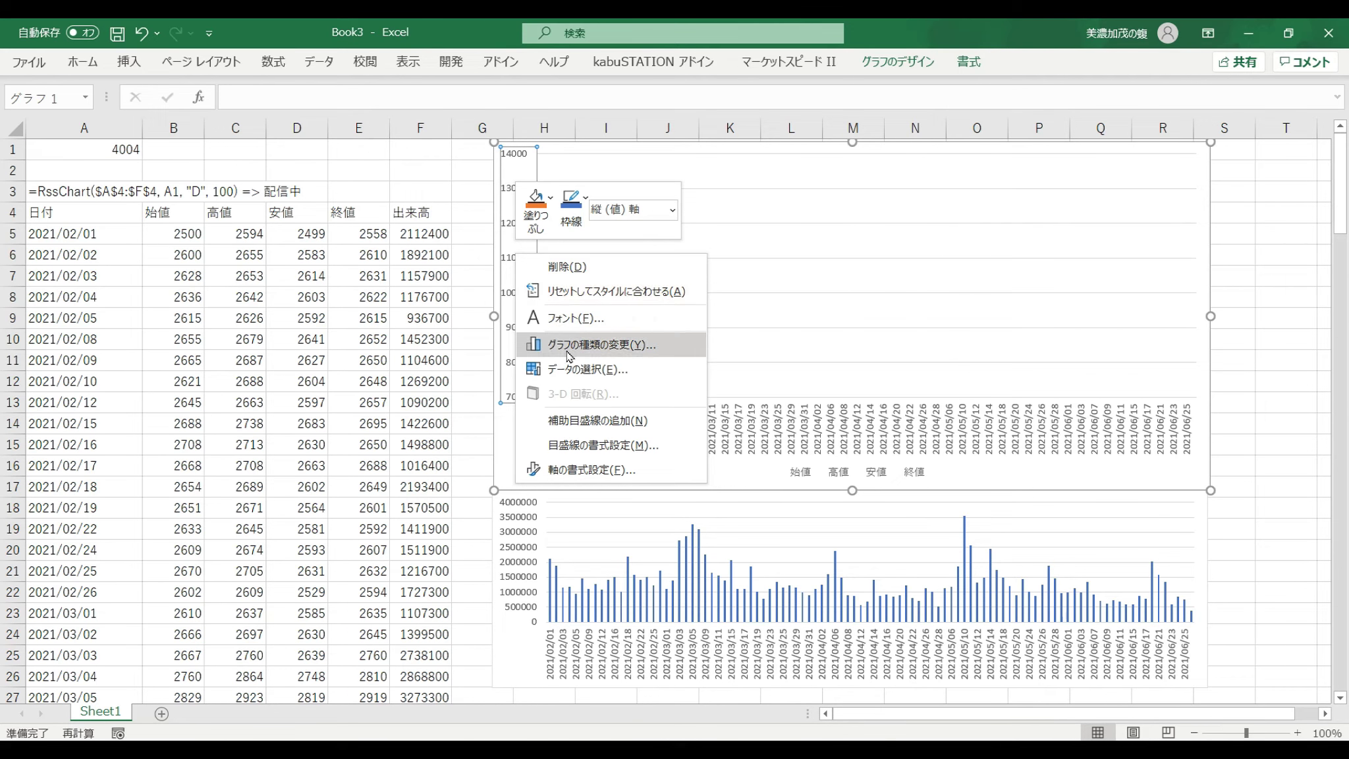
{"action": "left_click", "coordinate": [588, 445]}
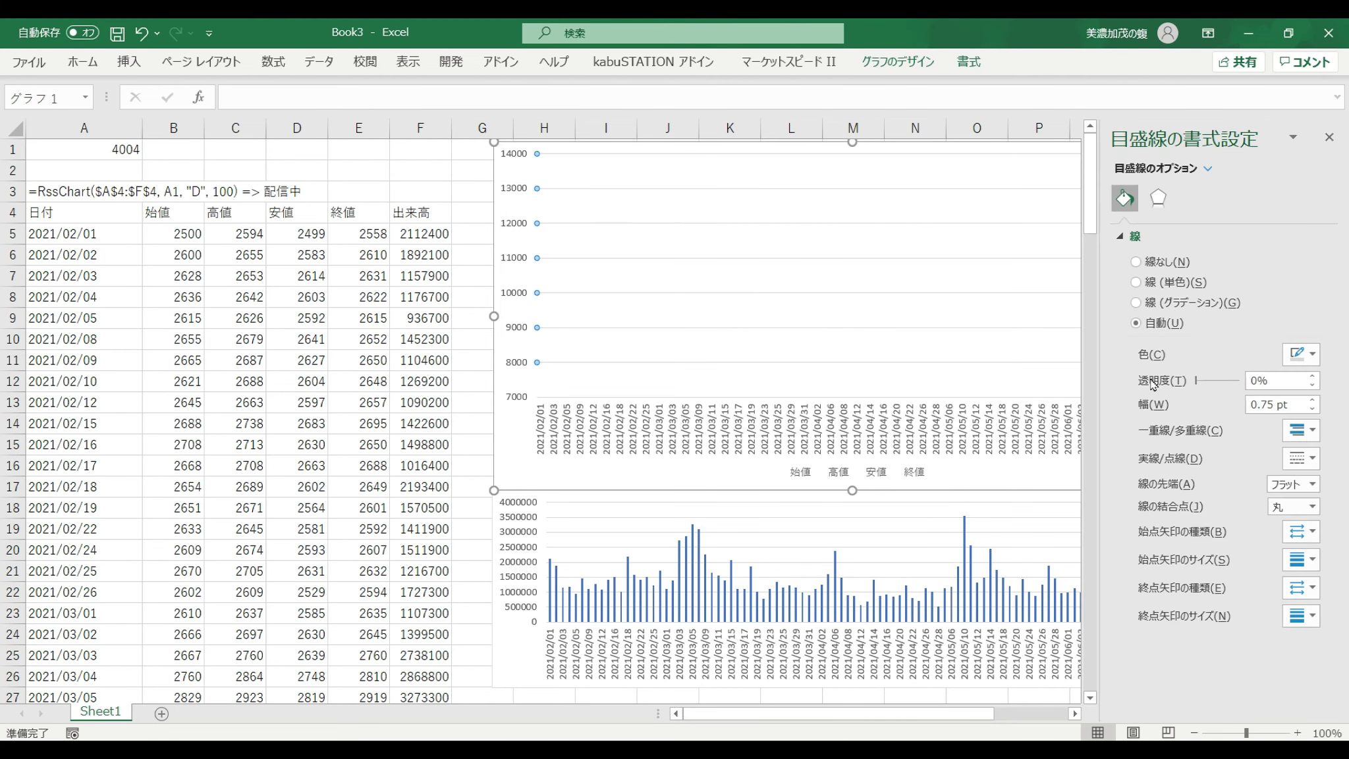
{"action": "left_click", "coordinate": [1329, 137]}
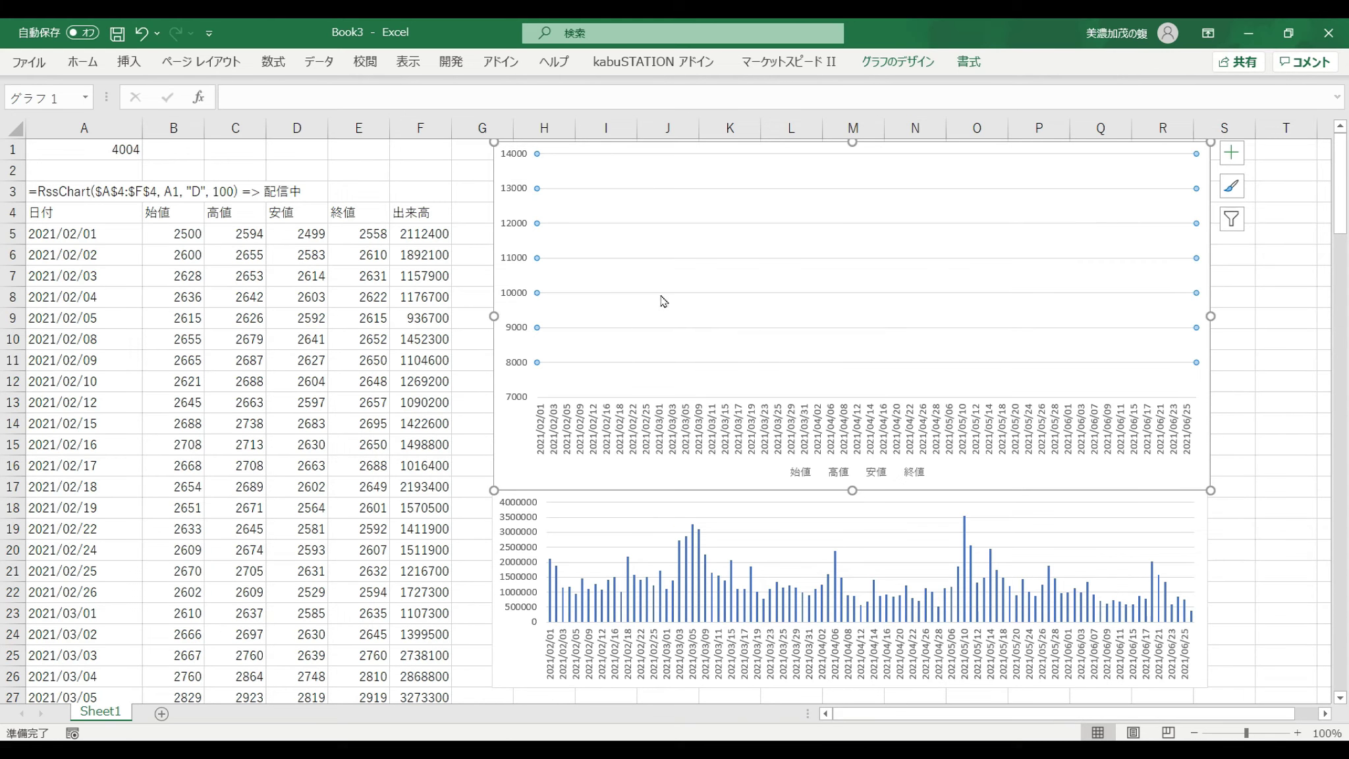
Step: Reset the minimum bound of the price chart's vertical axis to automatic and deselect the chart
{"action": "right_click", "coordinate": [516, 300]}
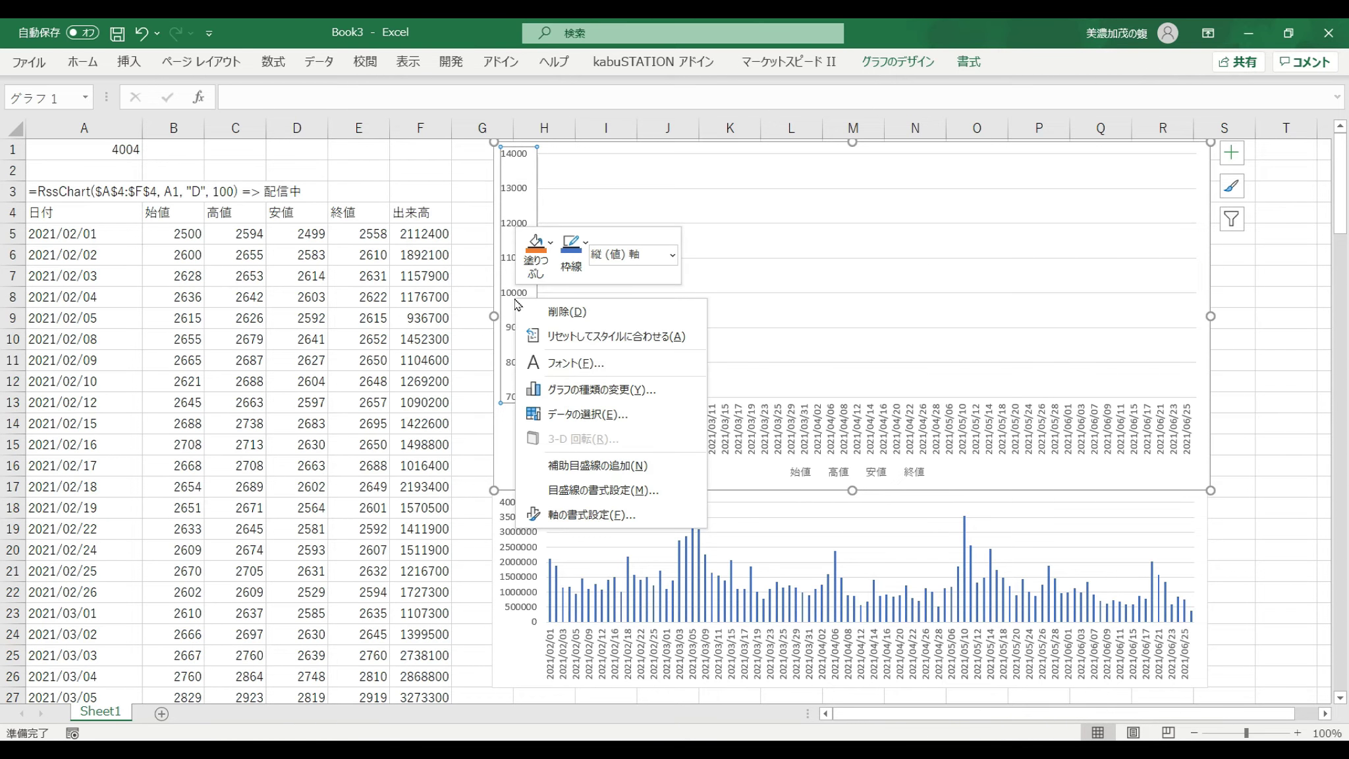
{"action": "left_click", "coordinate": [591, 513]}
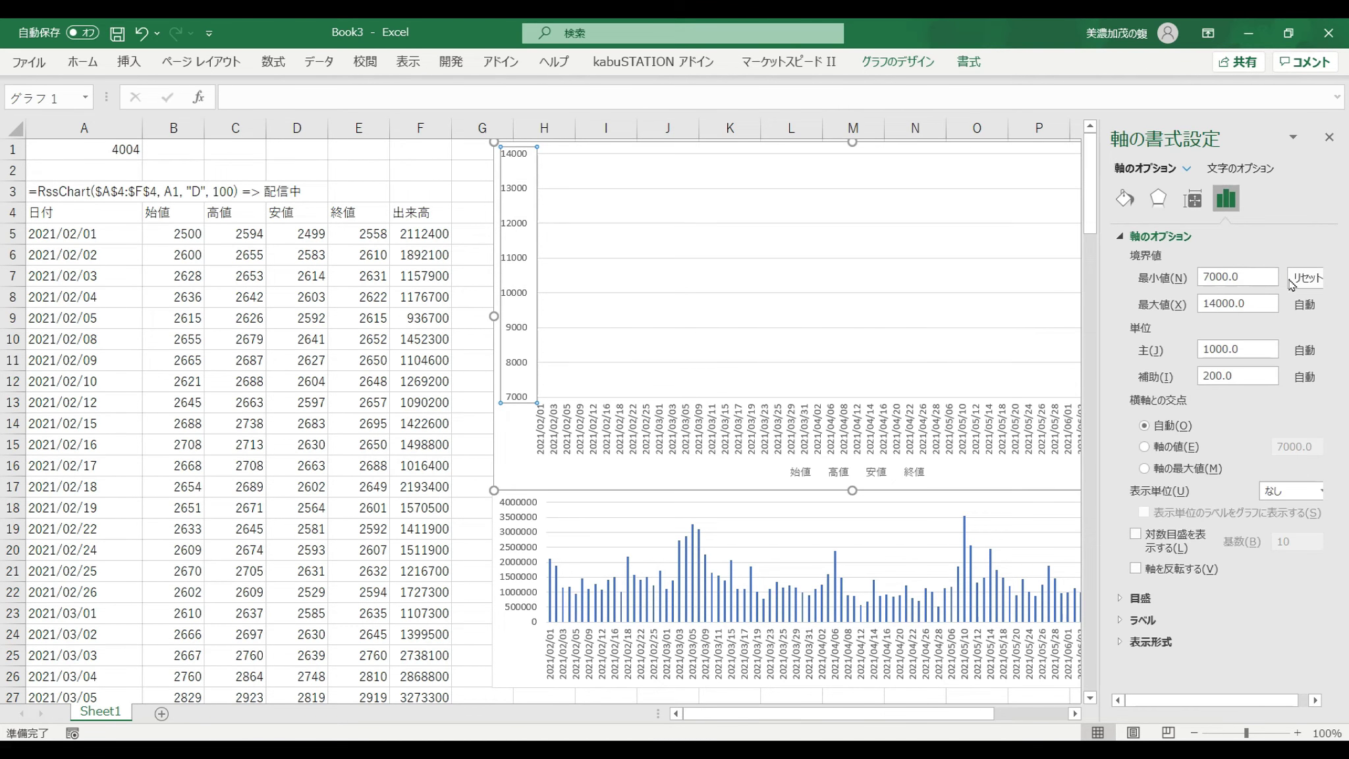
{"action": "left_click", "coordinate": [1302, 279]}
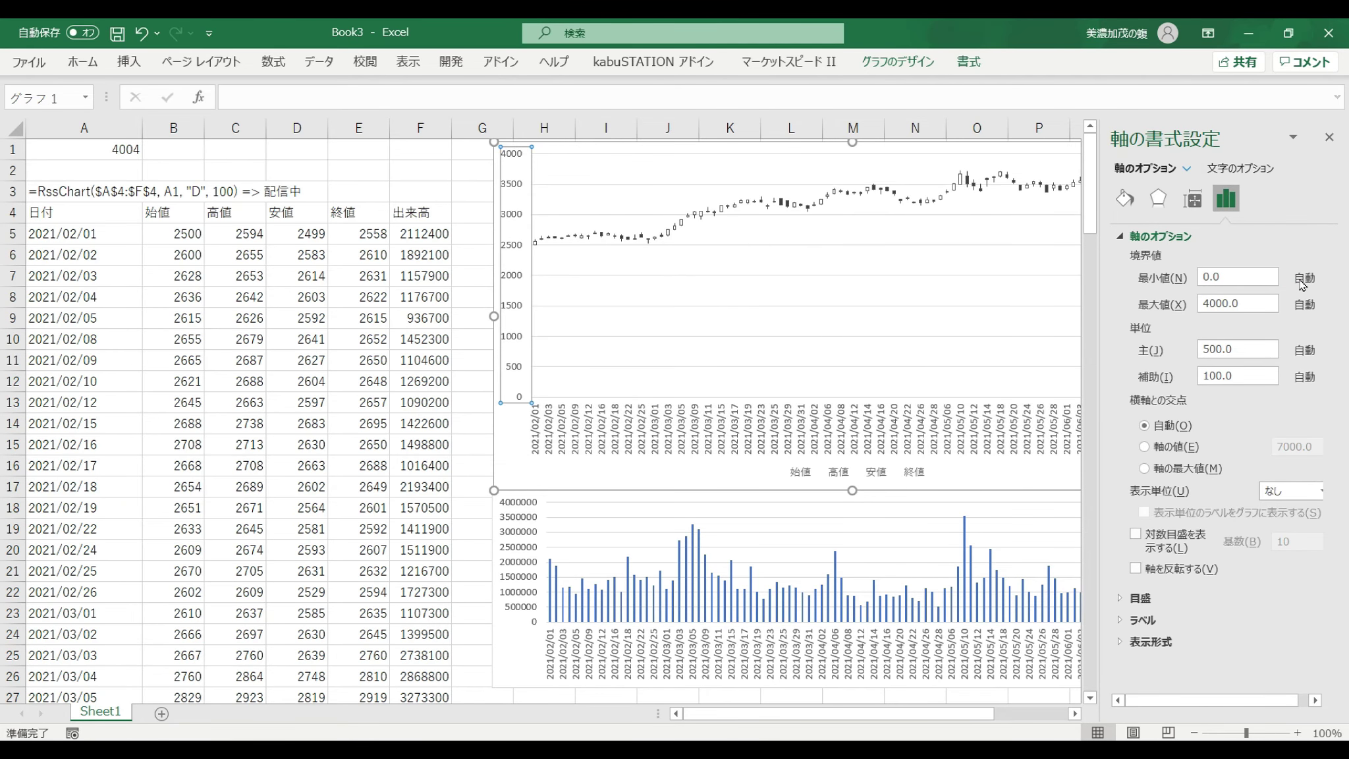
{"action": "left_click", "coordinate": [1329, 137]}
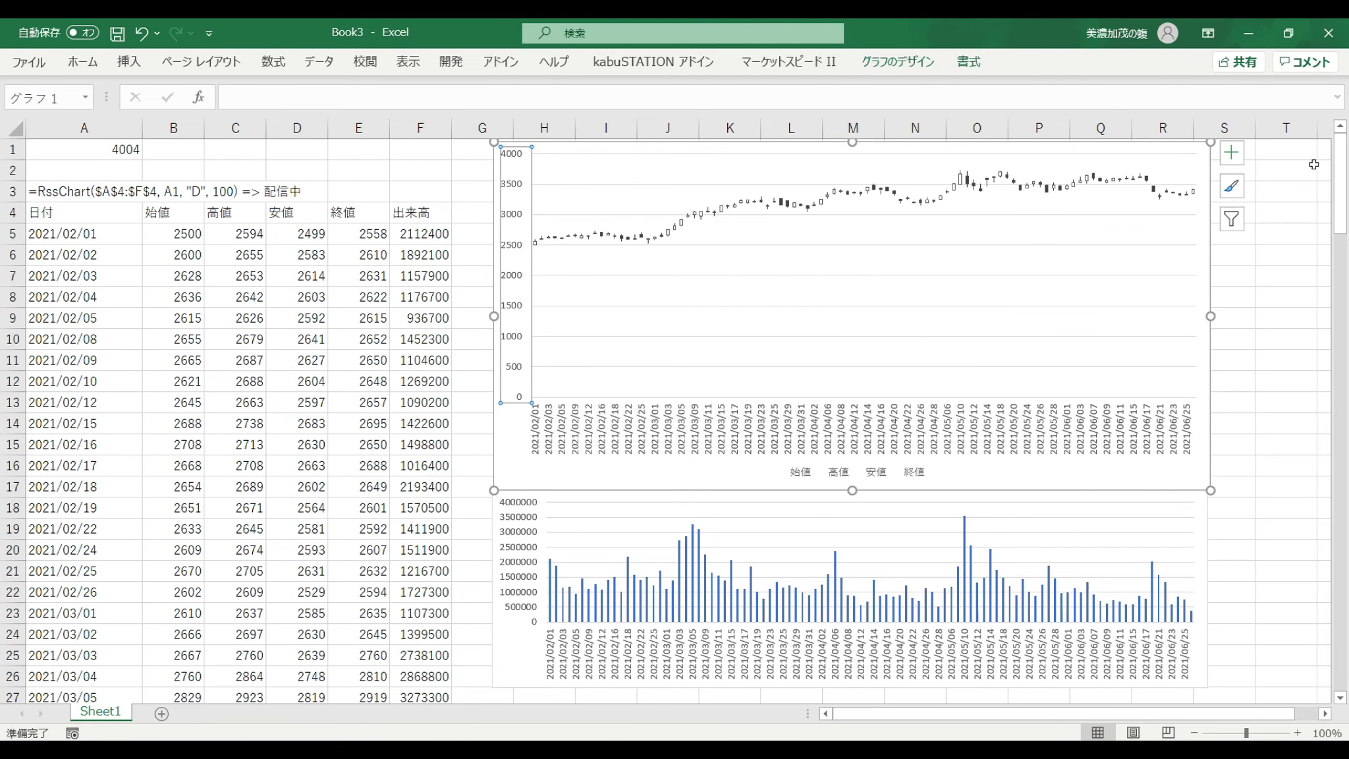
{"action": "left_click", "coordinate": [1276, 268]}
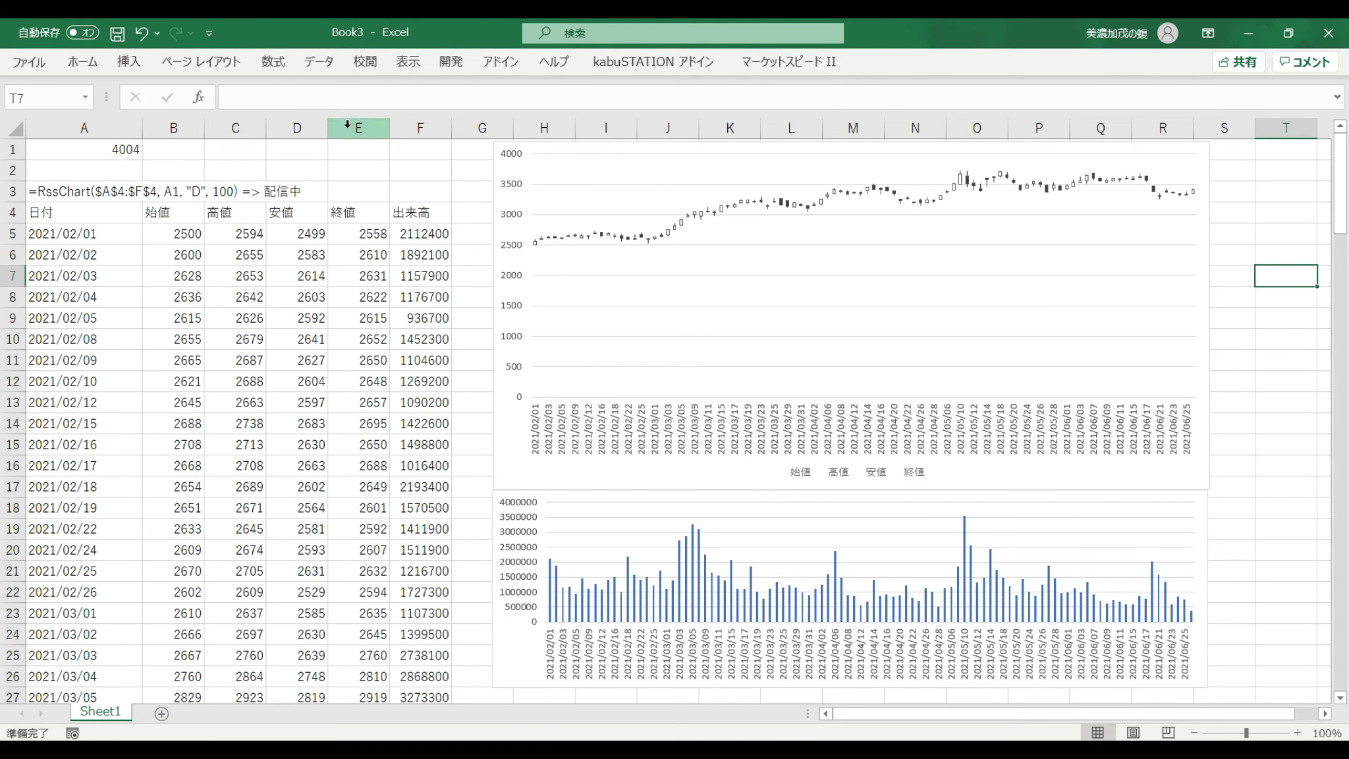
Step: Try stock code 7032 in cell A1
{"action": "left_click", "coordinate": [130, 153]}
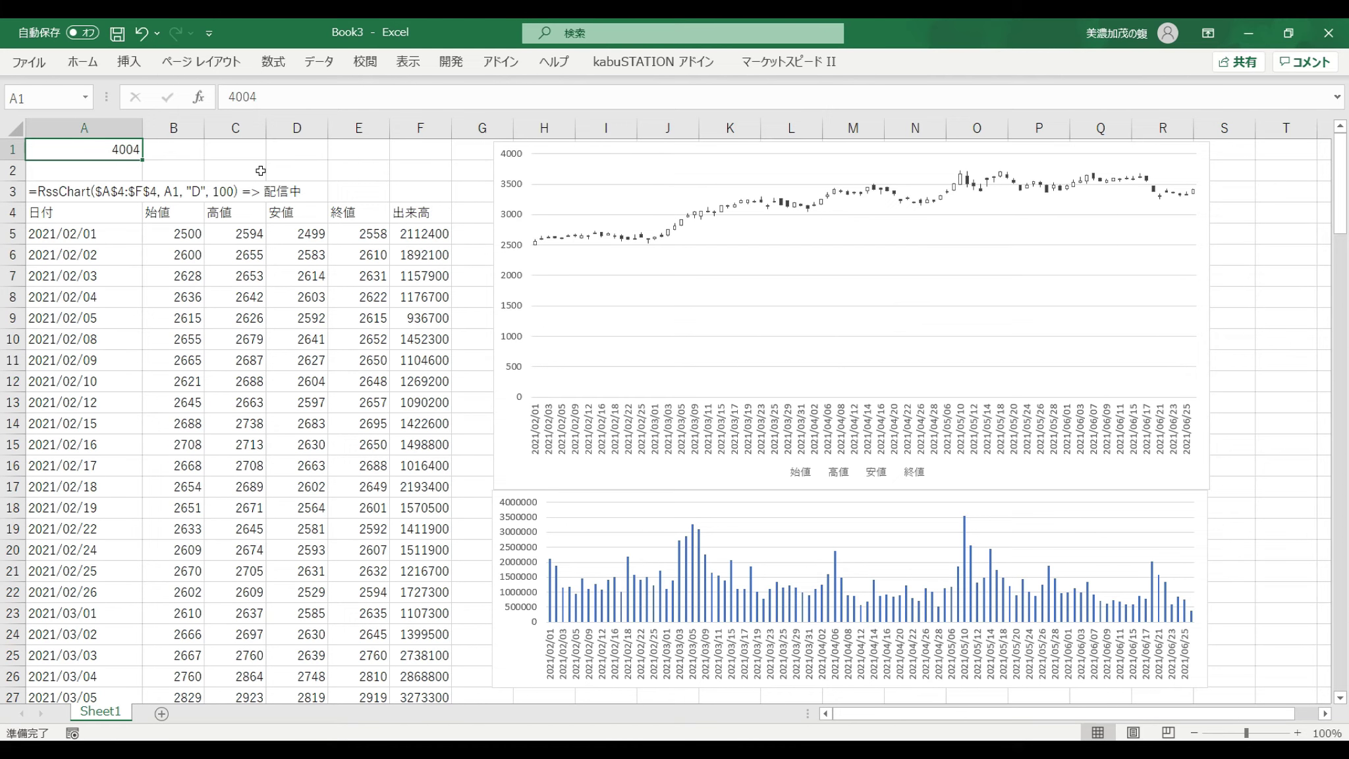
{"action": "type", "text": "7032"}
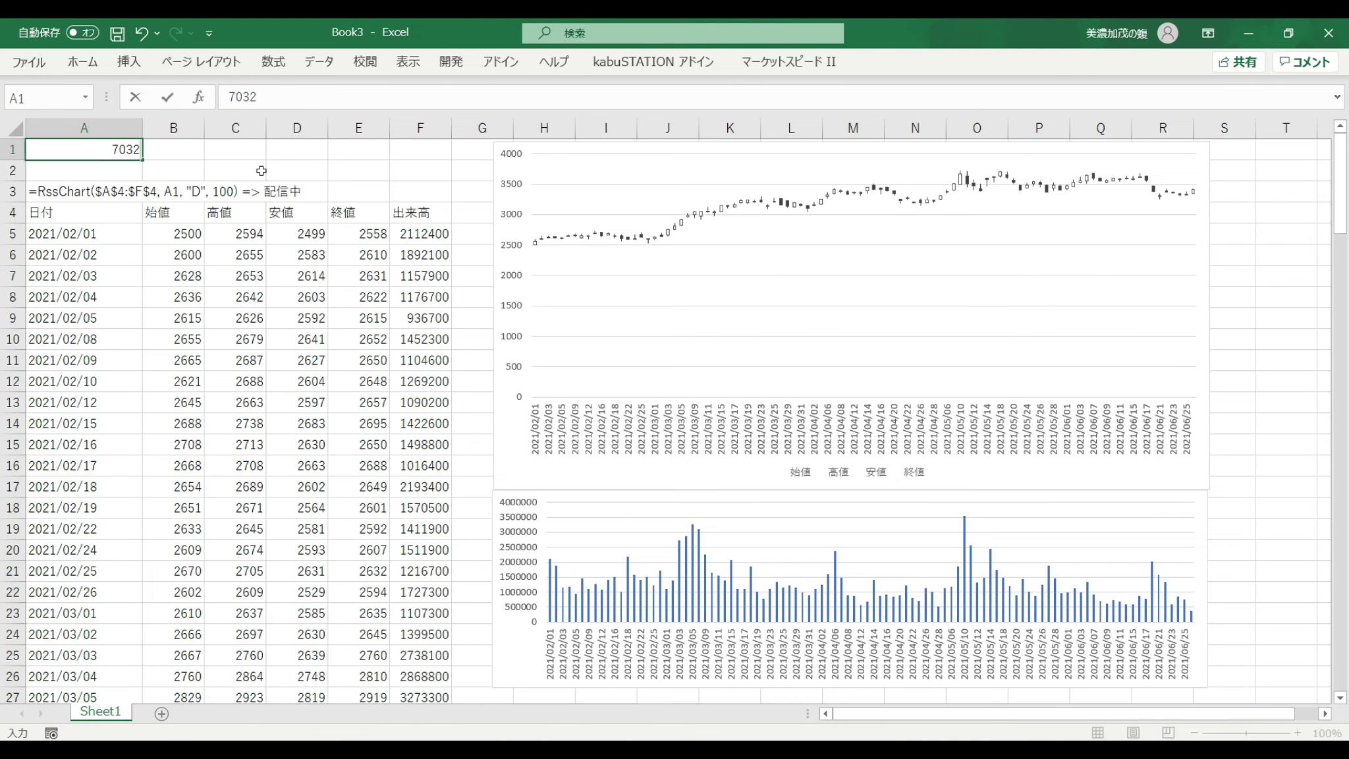
{"action": "key", "text": "Return"}
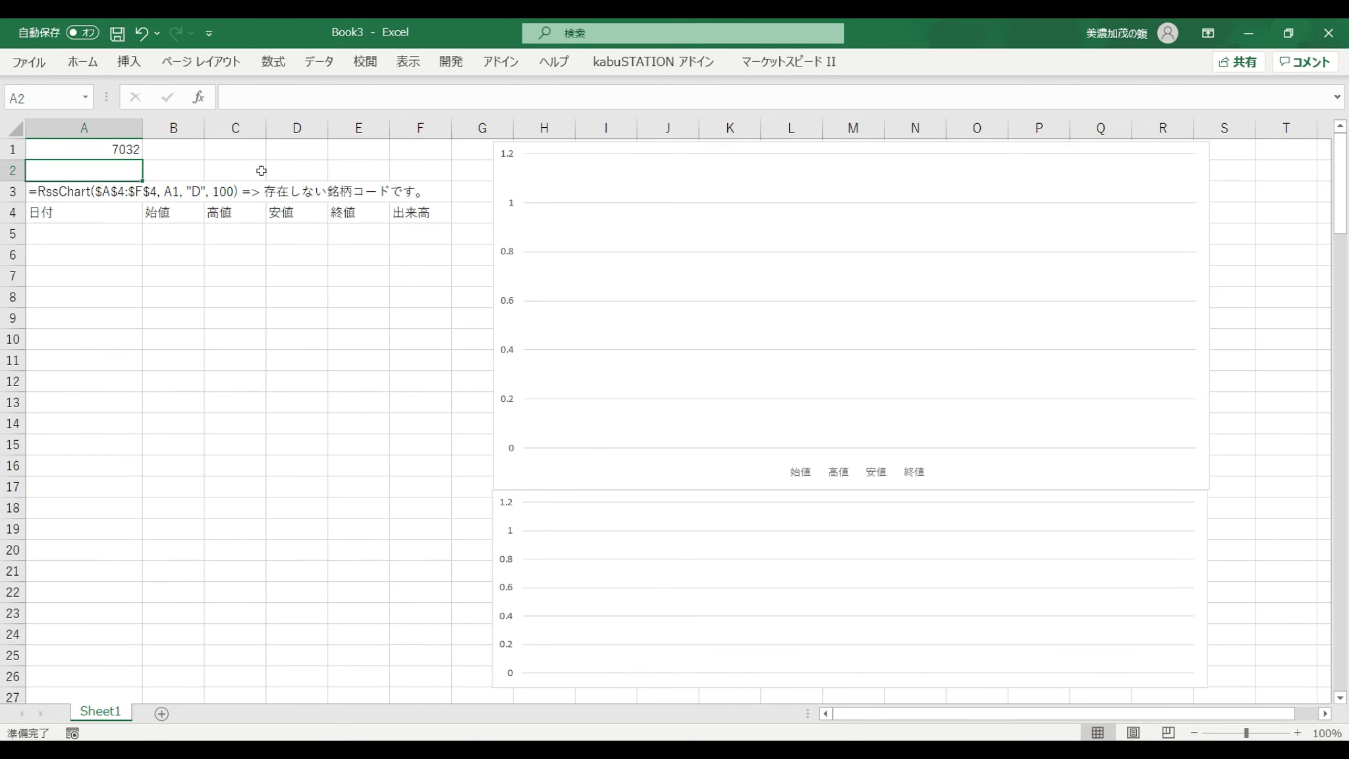
Step: Replace the stock code in cell A1 with 5985
{"action": "left_click", "coordinate": [108, 146]}
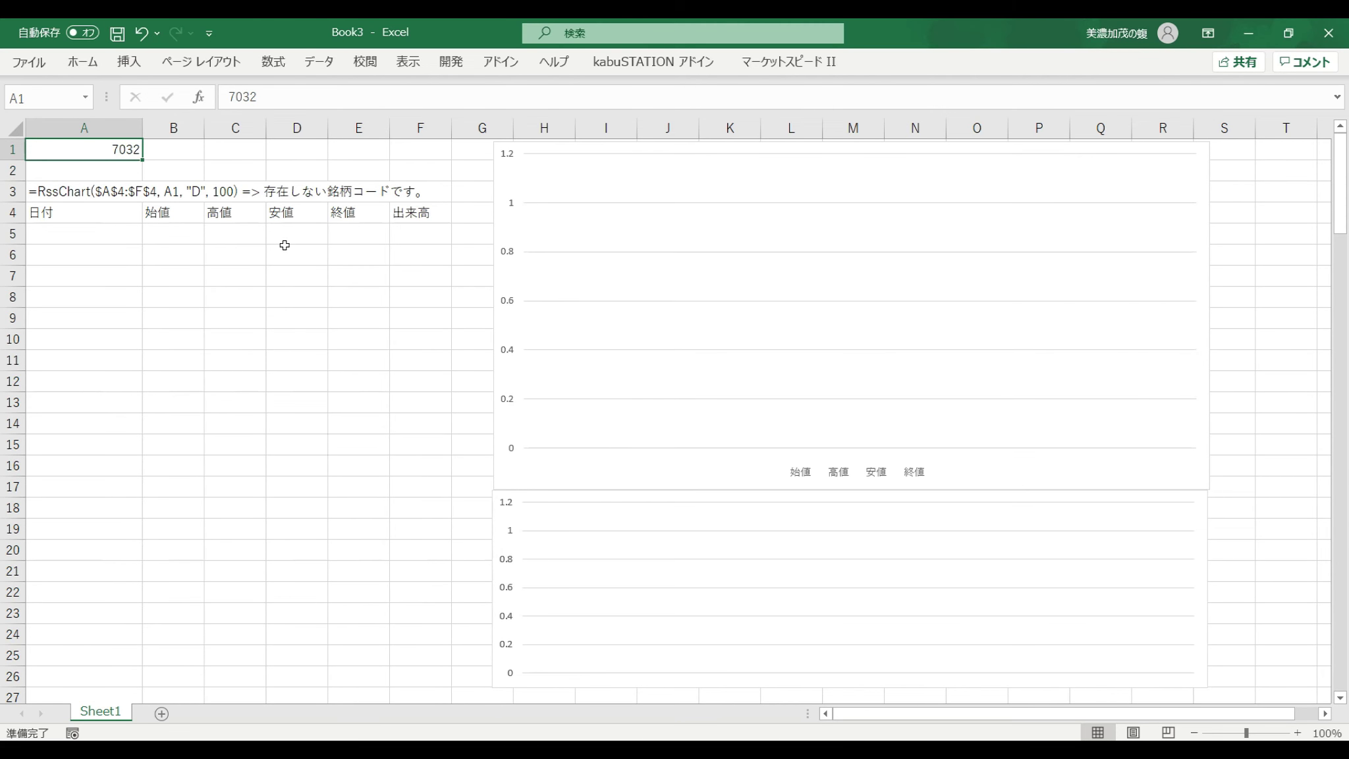
{"action": "type", "text": "5985"}
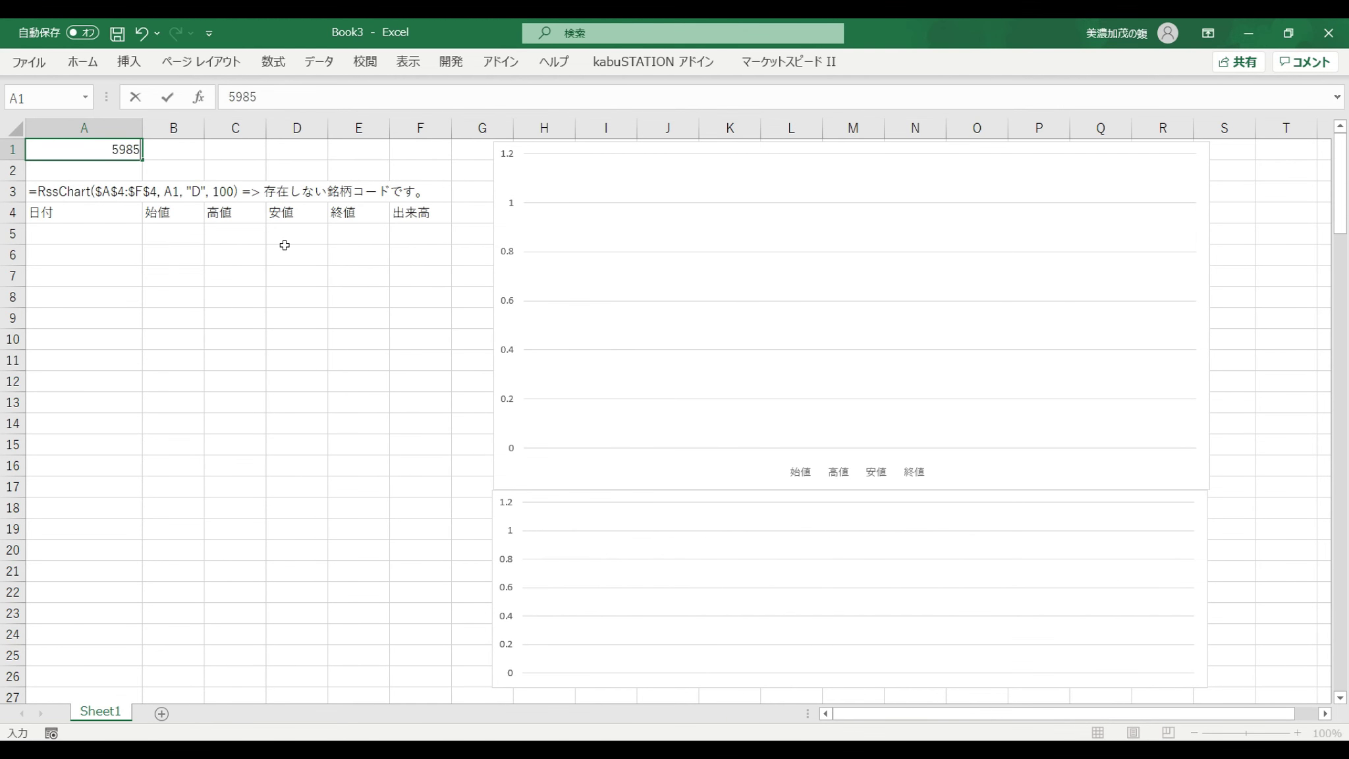
{"action": "key", "text": "Return"}
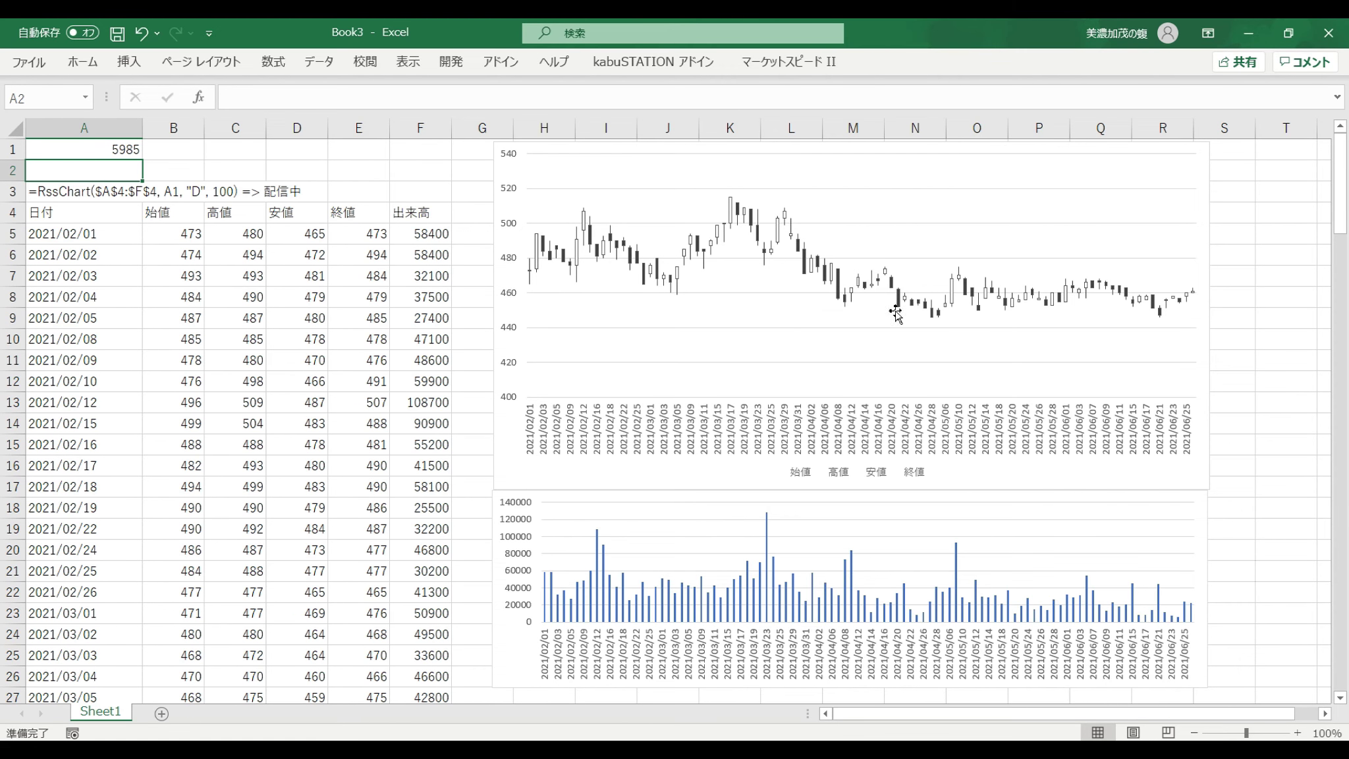
Step: Enter 1570 as the stock code in cell A1
{"action": "key", "text": "Up"}
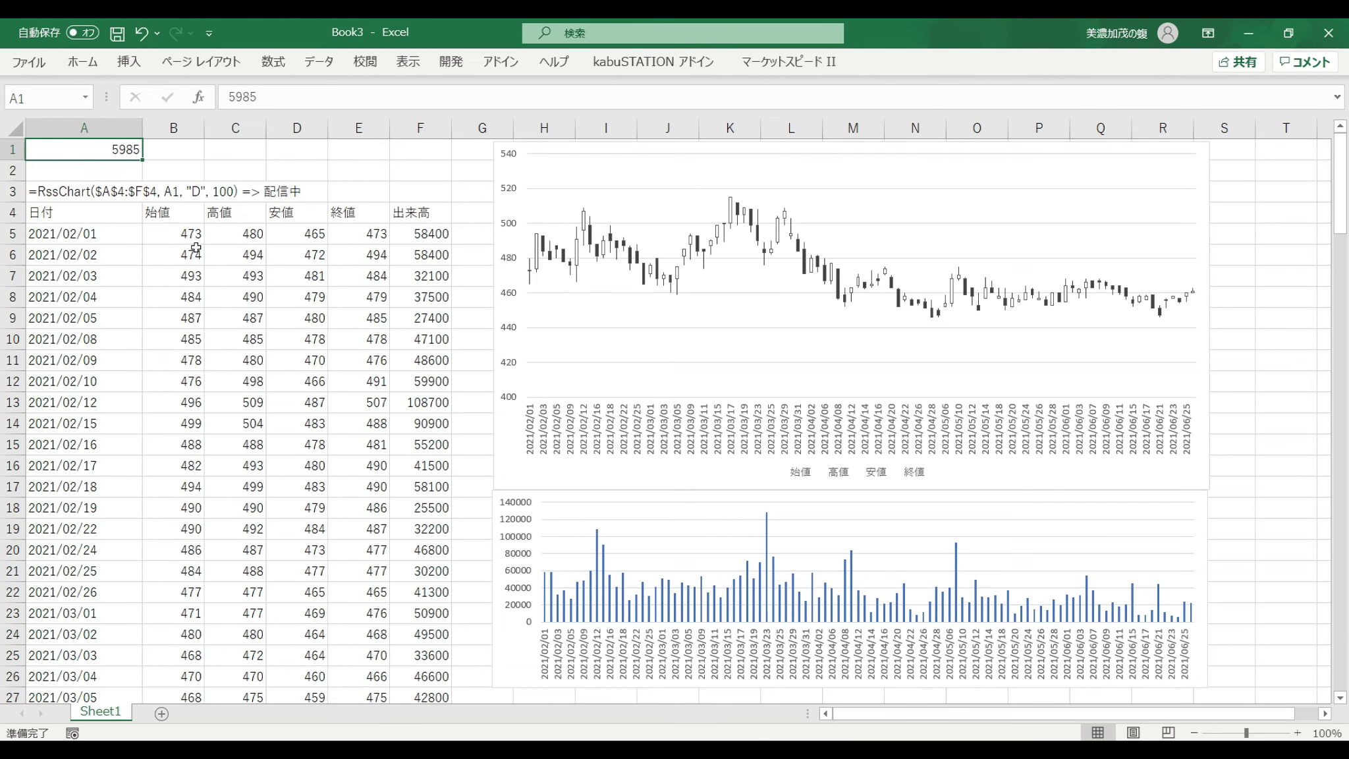
{"action": "type", "text": "1"}
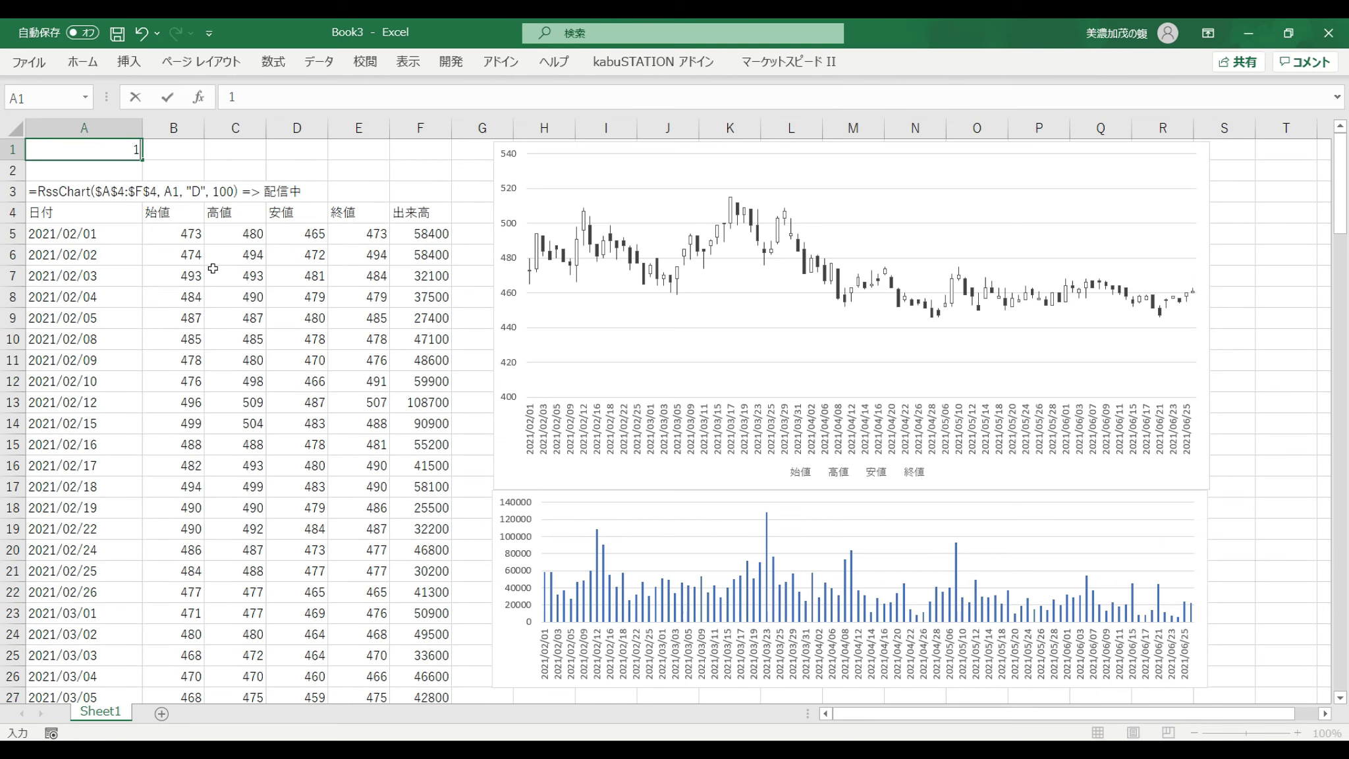
{"action": "type", "text": "570"}
{"action": "key", "text": "Return"}
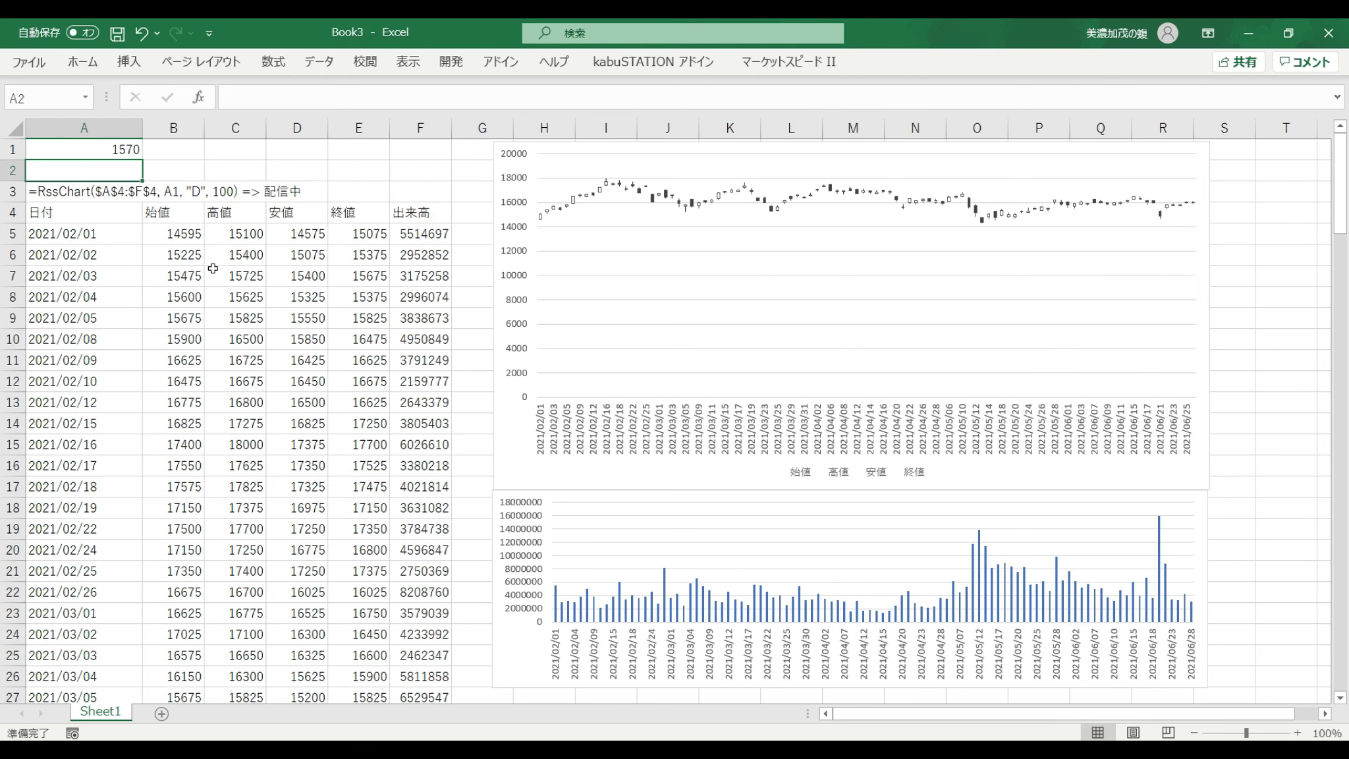
Step: Set the stock code in cell A1 to 7974
{"action": "left_click", "coordinate": [109, 147]}
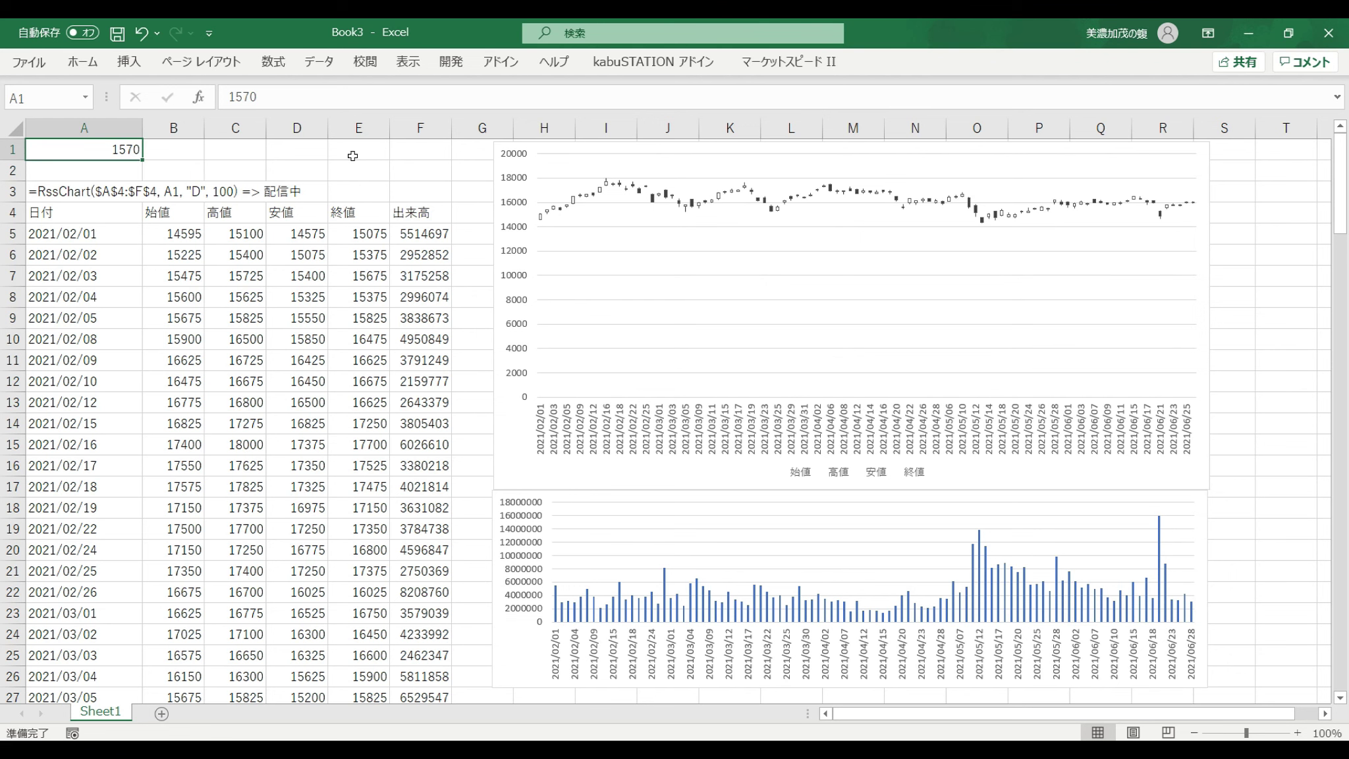
{"action": "type", "text": "7974"}
{"action": "key", "text": "Return"}
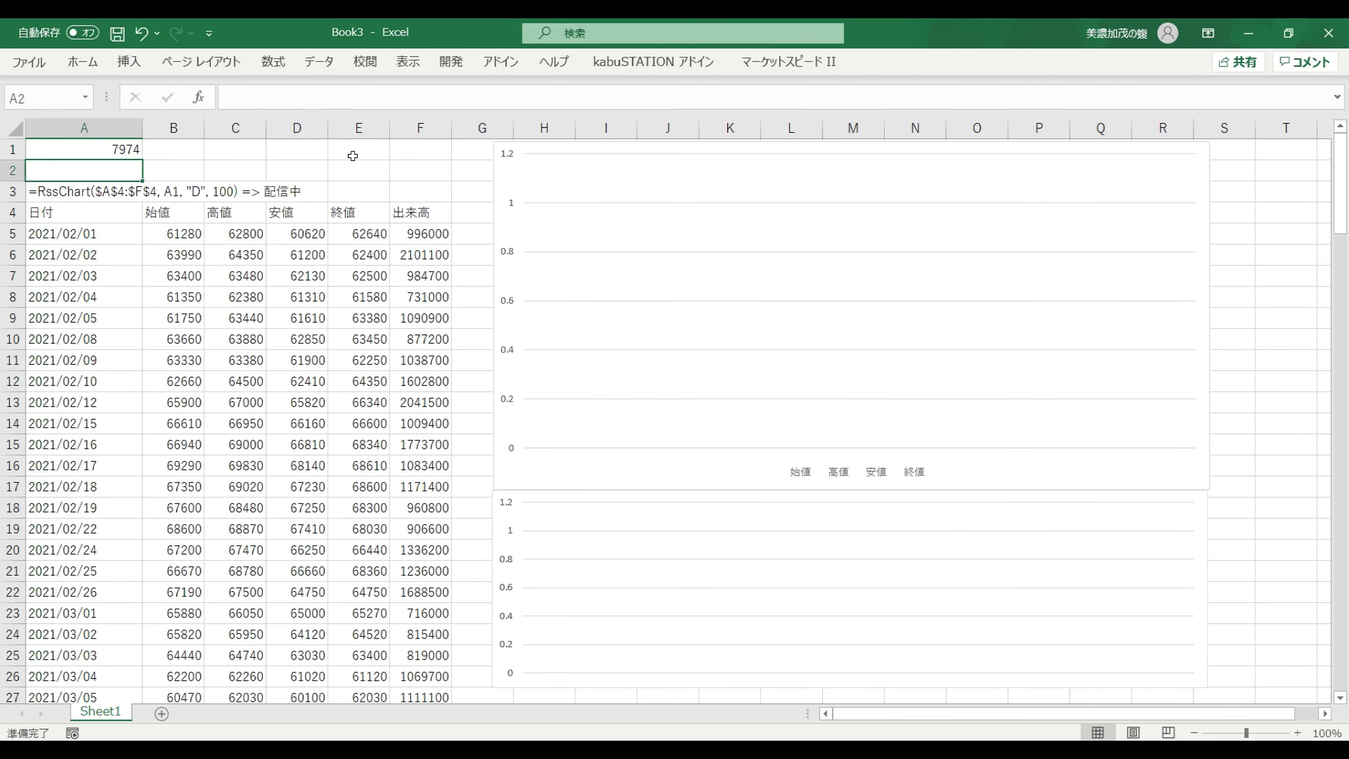